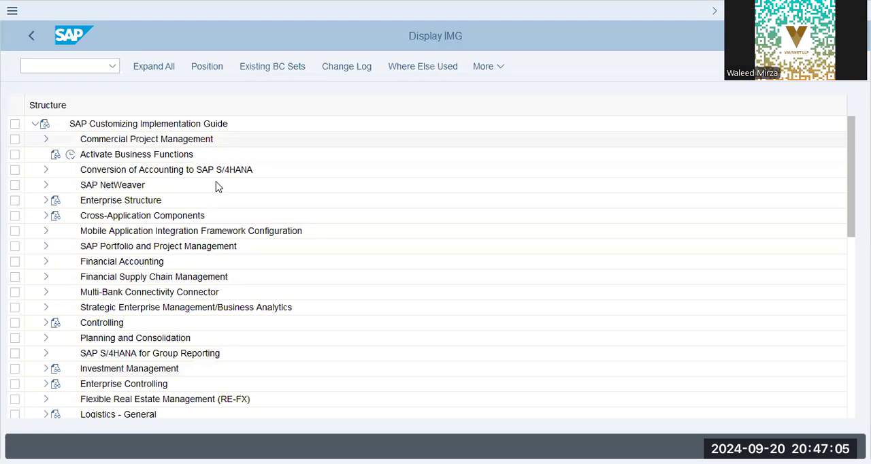
# - Expand the guide through Financial Accounting, Financial Accounting Global Settings and Tax on Sales/Purchases down to Basic Settings
pyautogui.click(52, 261)
pyautogui.click(42, 264)
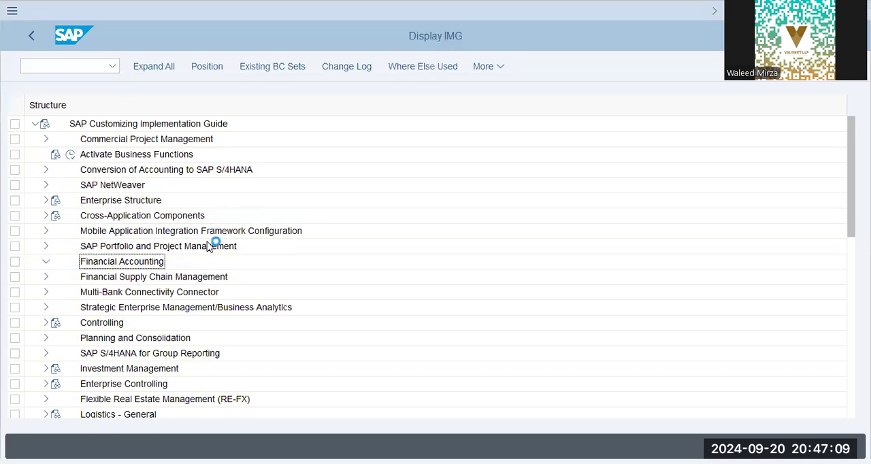
pyautogui.click(156, 232)
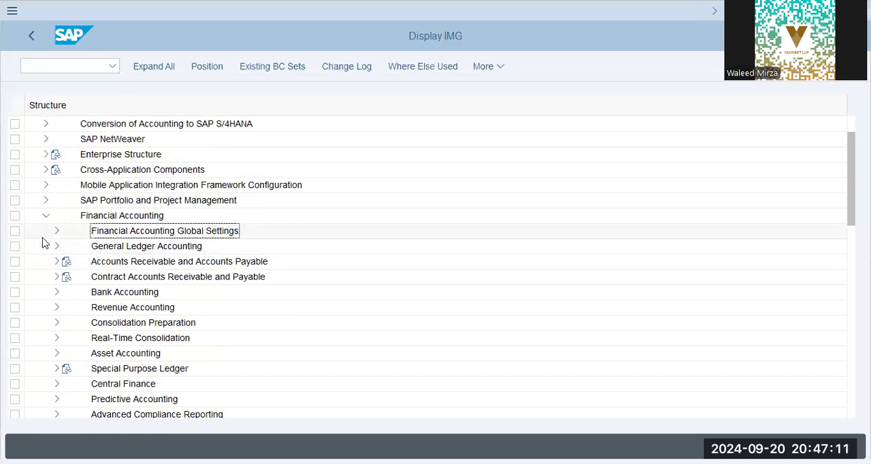
pyautogui.click(57, 231)
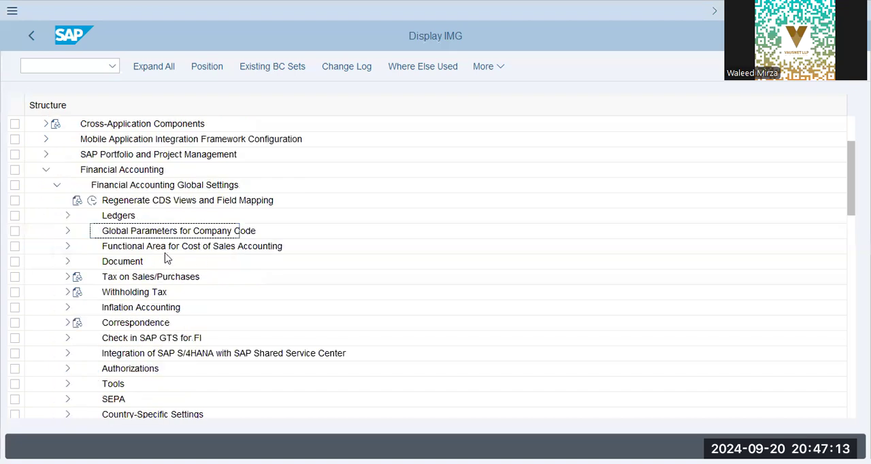
pyautogui.click(136, 277)
pyautogui.click(68, 276)
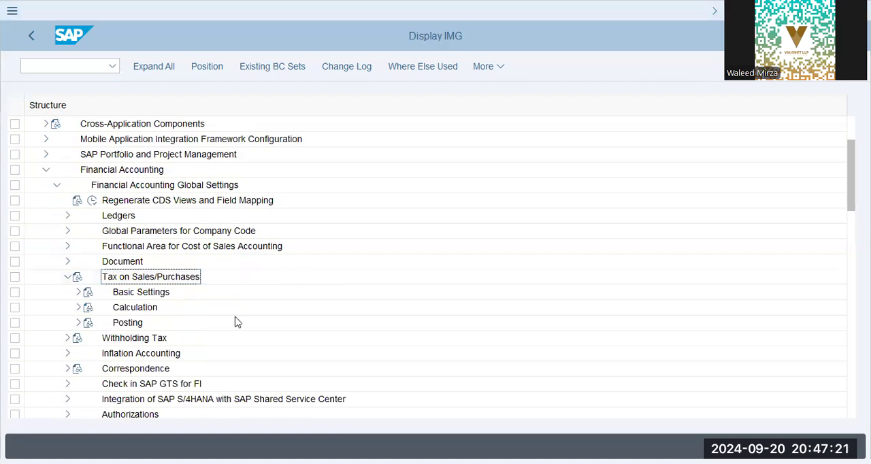
pyautogui.click(157, 323)
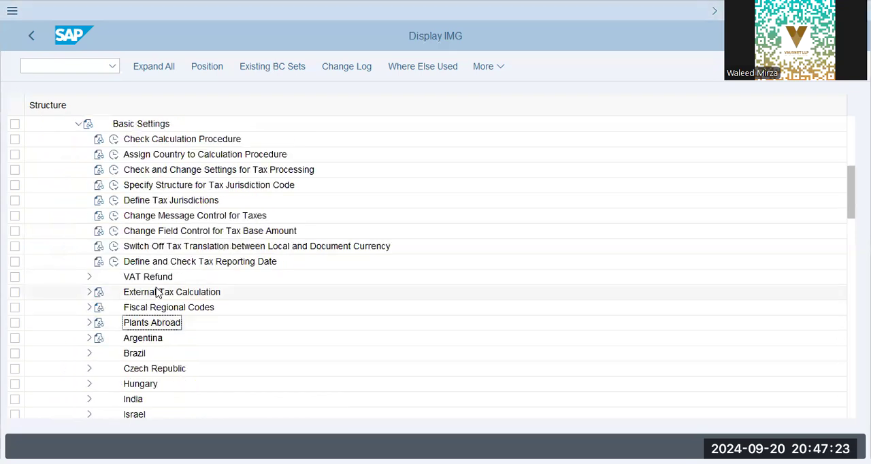
# - Open the Define Procedures activity under Check Calculation Procedure
pyautogui.click(113, 139)
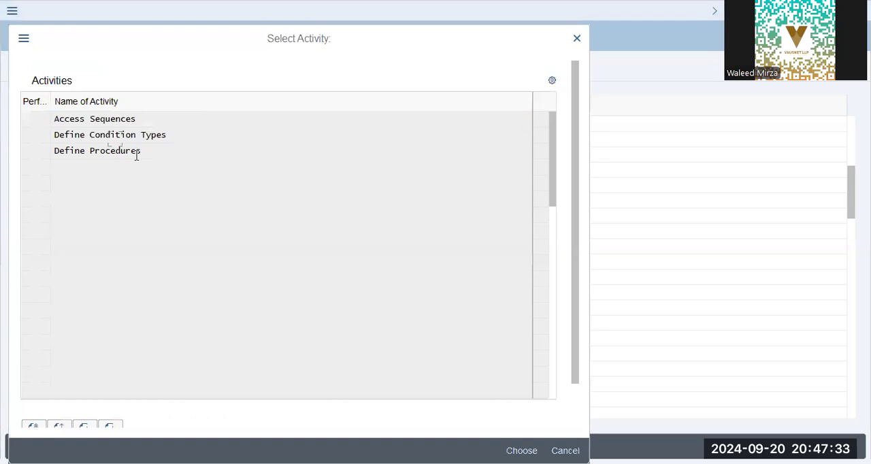
pyautogui.doubleClick(136, 156)
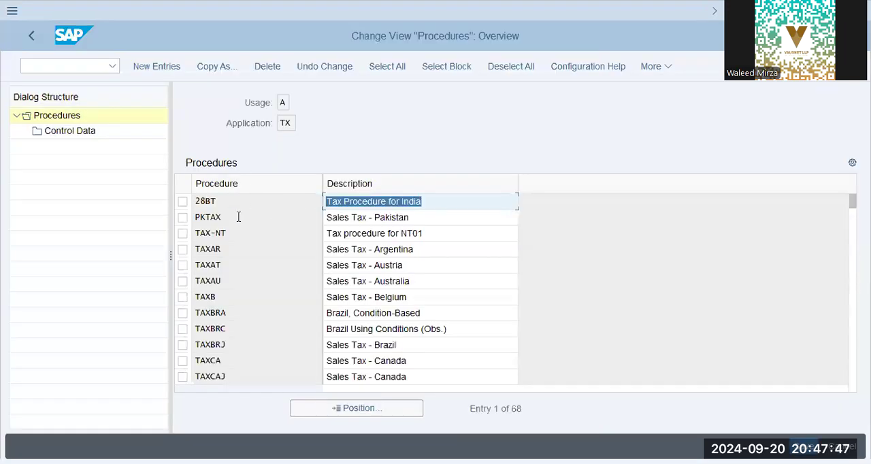
pyautogui.click(422, 217)
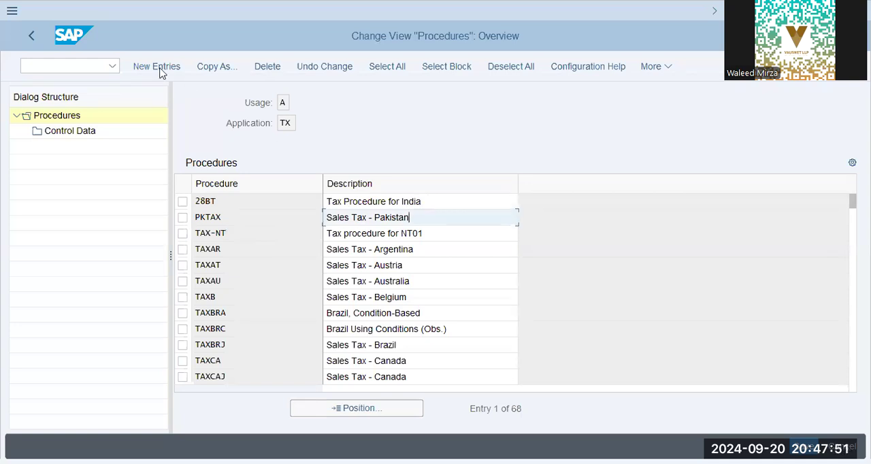
# - Start a new tax calculation procedure entry with the procedure code TAXIN
pyautogui.click(156, 66)
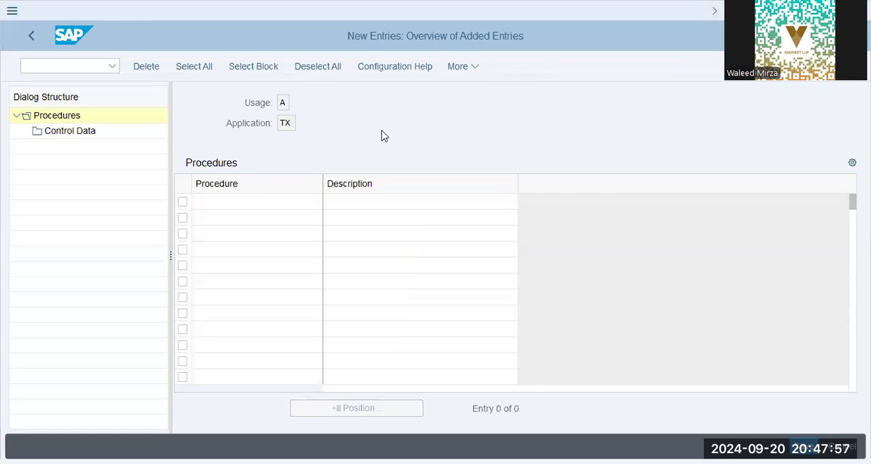
pyautogui.write('TA')
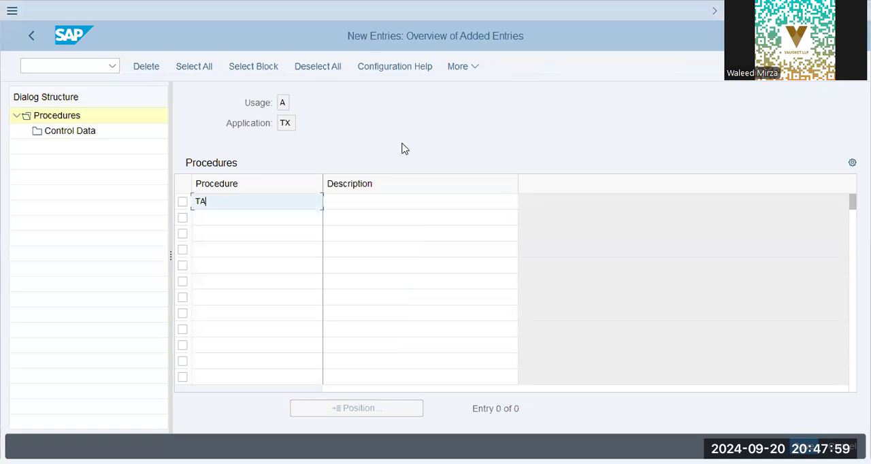
pyautogui.write('XIN')
pyautogui.write('X')
pyautogui.press('BackSpace')
pyautogui.hotkey('alt', 'Tab')
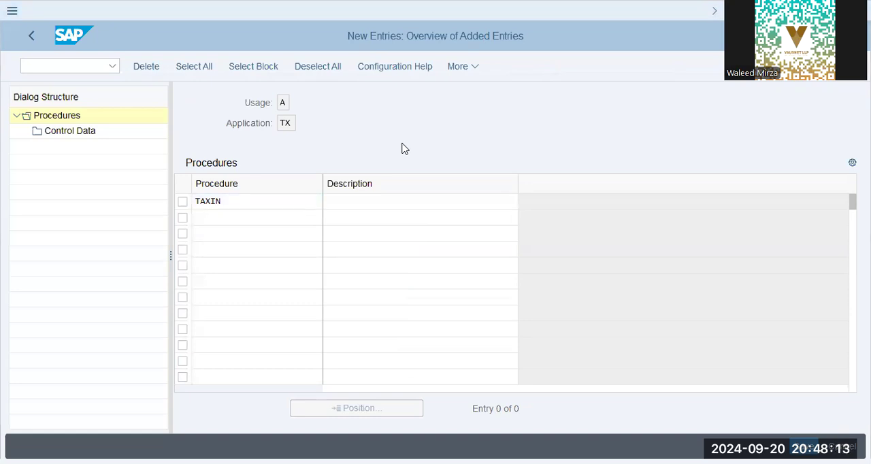
# - Enter "Tax Procedure (XAP)" as the description of the new procedure
pyautogui.click(271, 207)
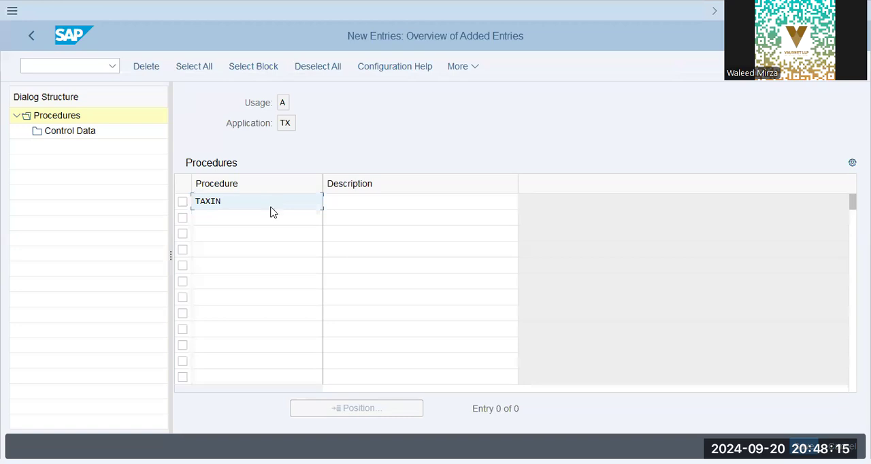
pyautogui.press('Tab')
pyautogui.write('tax')
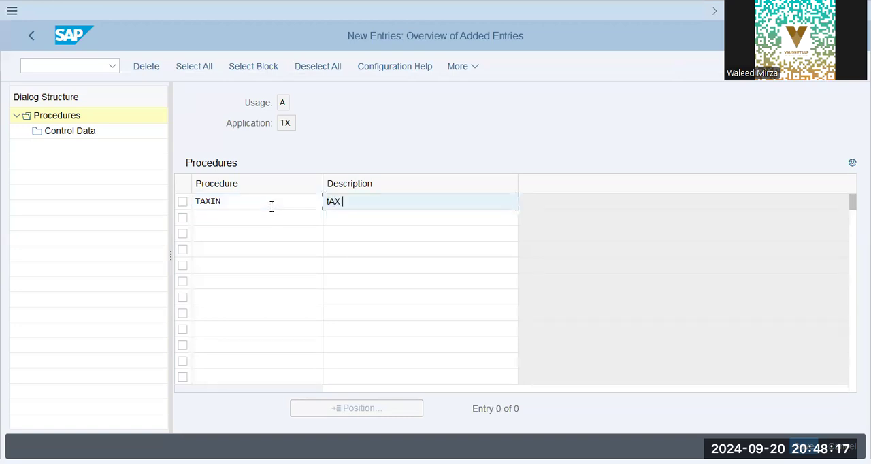
pyautogui.press('BackSpace')
pyautogui.press('BackSpace')
pyautogui.press('BackSpace')
pyautogui.write('Tax Procedure (XAP)')
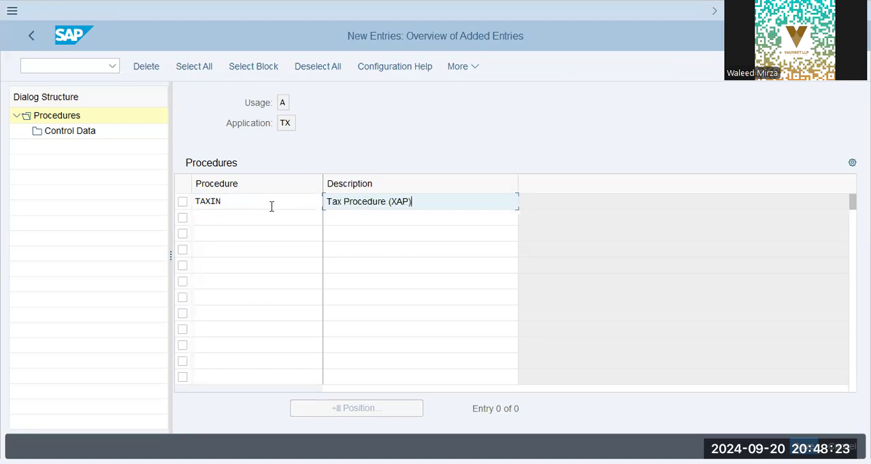
pyautogui.press('Tab')
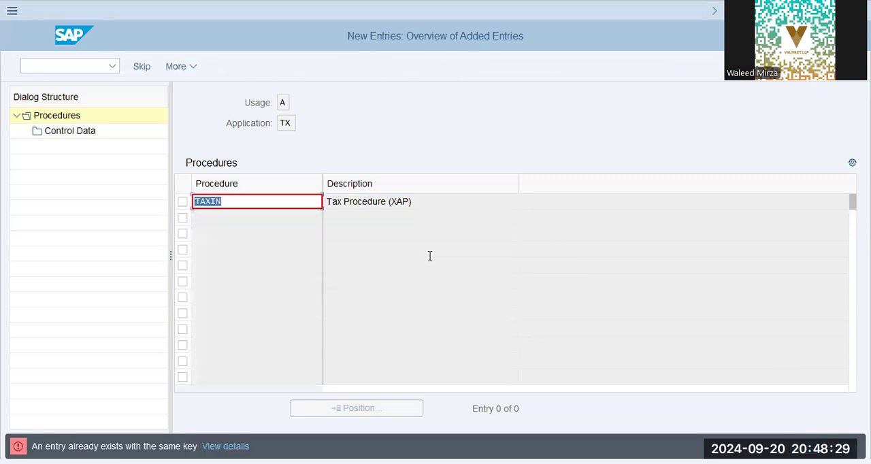
# - Change the new procedure's code to TAXAP and save the entry
pyautogui.press('End')
pyautogui.hotkey('shift', 'Left')
pyautogui.hotkey('shift', 'Left')
pyautogui.write('AP')
pyautogui.press('Return')
pyautogui.hotkey('ctrl', 's')
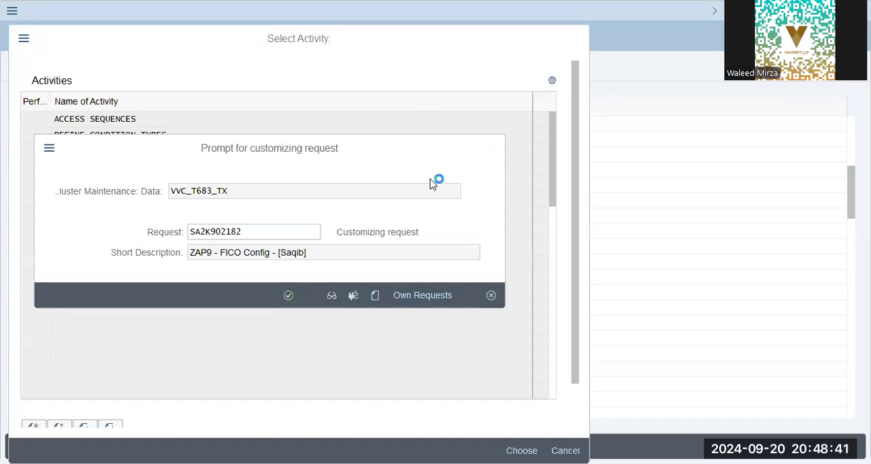
# - Search own customizing requests by a team member's name and assign the XAP9 - FICO Config request to the saved procedure
pyautogui.click(329, 234)
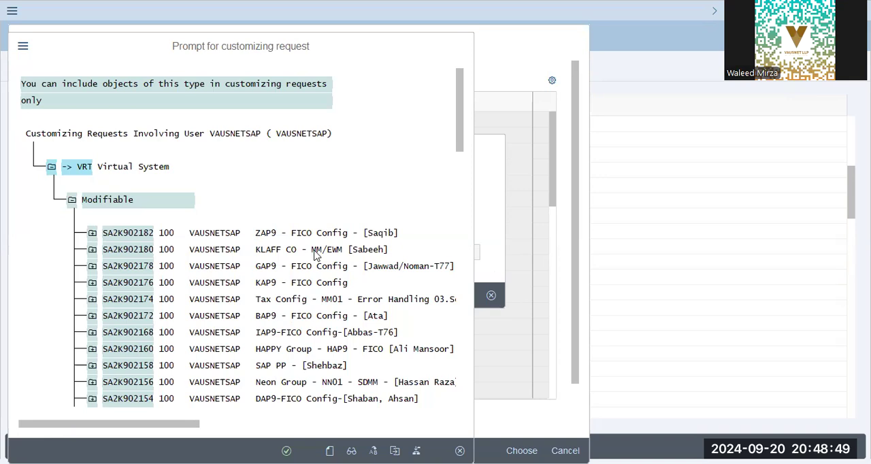
pyautogui.hotkey('ctrl', 'f')
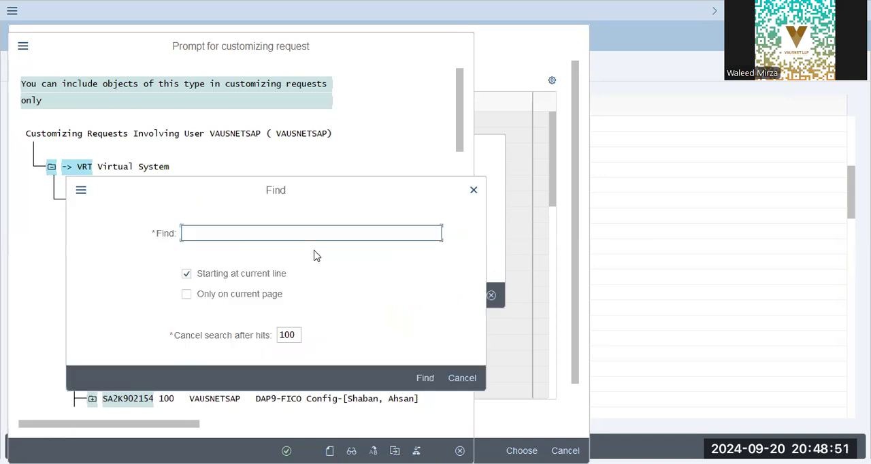
pyautogui.write('esam')
pyautogui.press('Return')
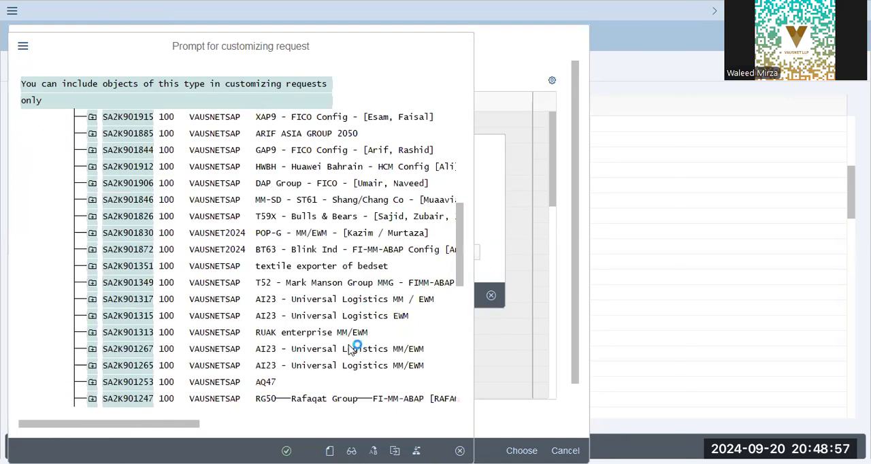
pyautogui.press('Return')
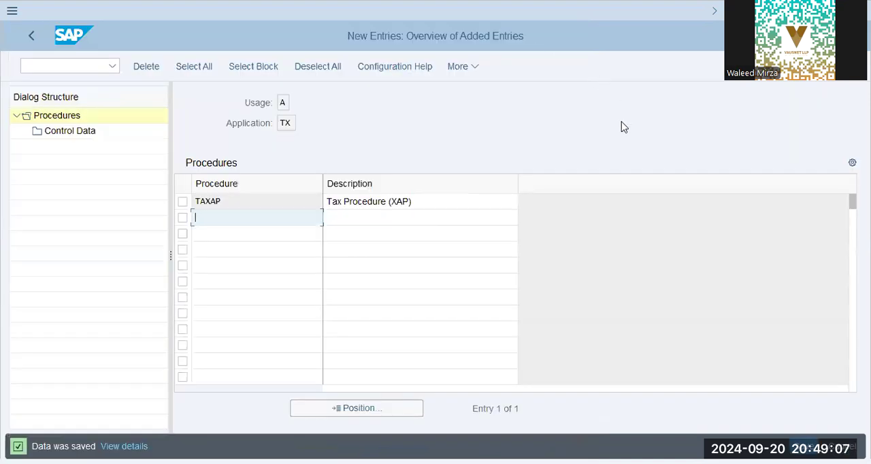
pyautogui.hotkey('alt', 'Tab')
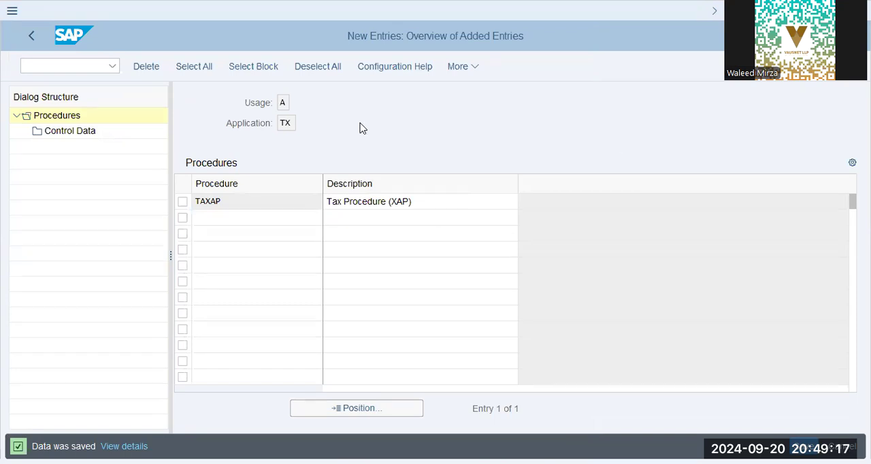
pyautogui.click(245, 154)
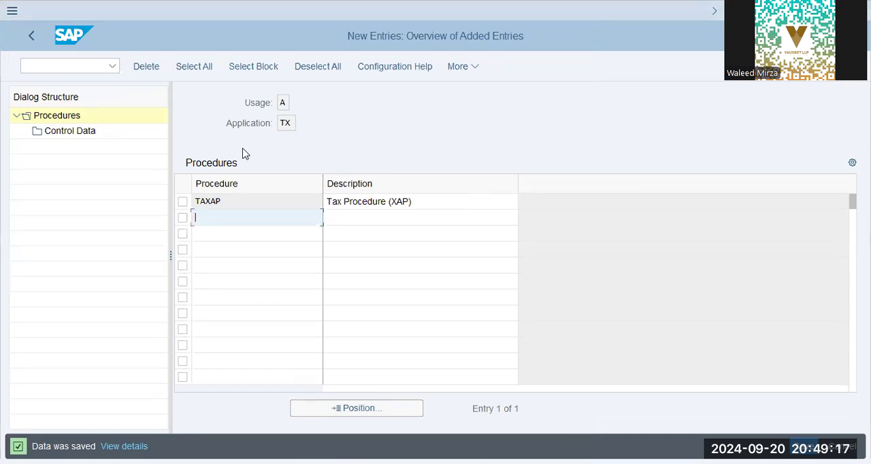
pyautogui.click(184, 202)
pyautogui.doubleClick(68, 132)
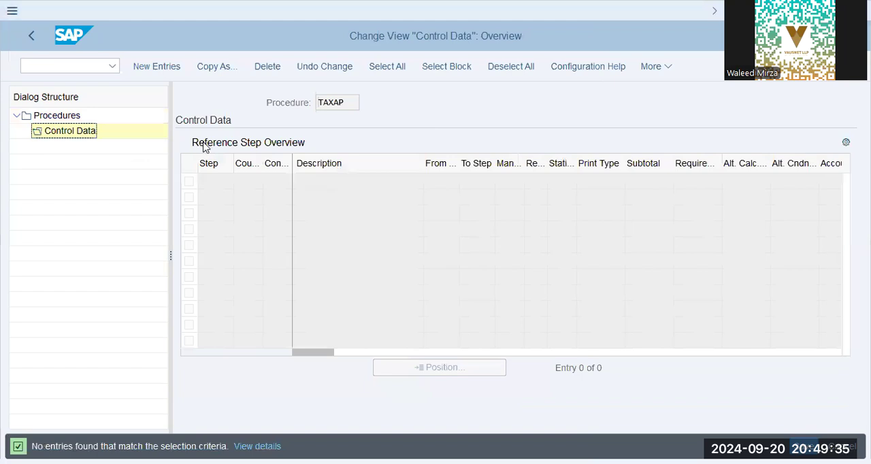
pyautogui.click(244, 182)
pyautogui.click(32, 36)
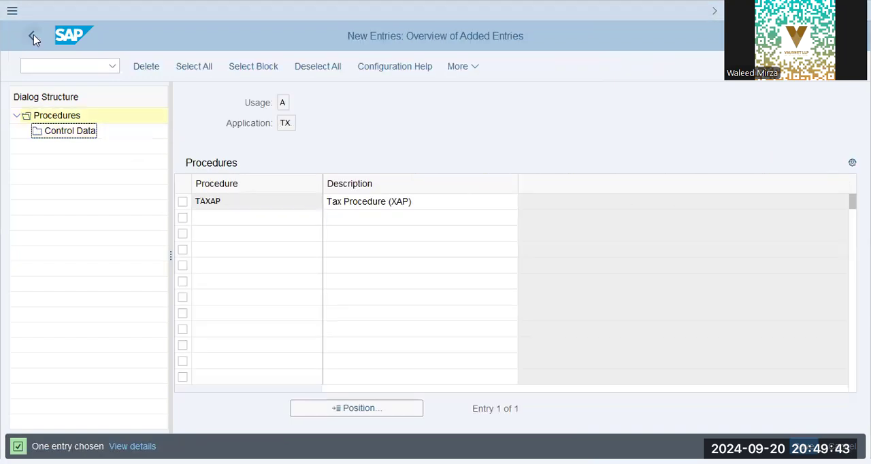
pyautogui.click(32, 36)
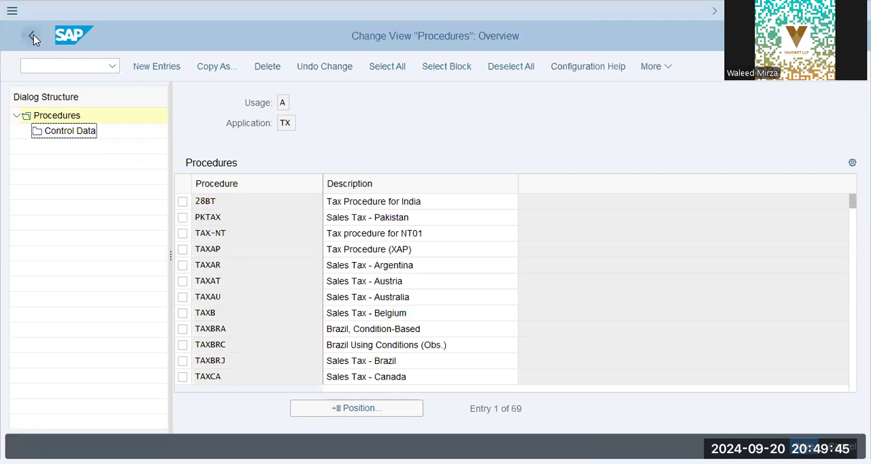
pyautogui.click(32, 36)
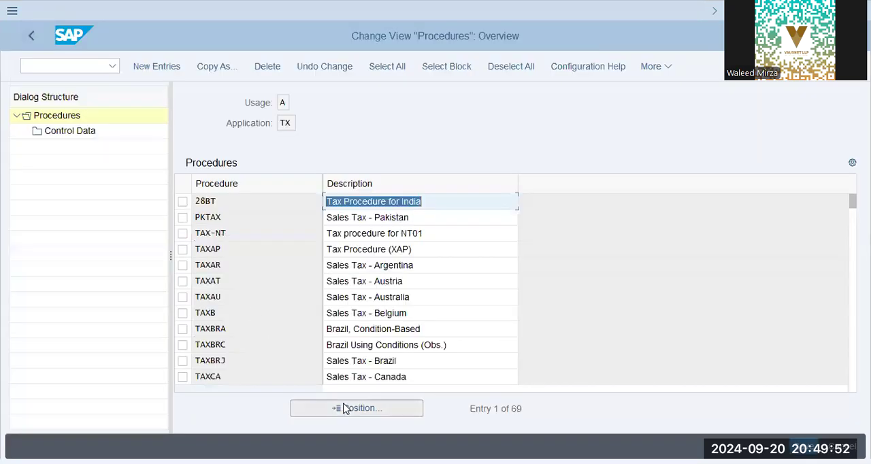
# - Open the control data of procedure TAXAP from the procedures overview and start new entries
pyautogui.click(343, 409)
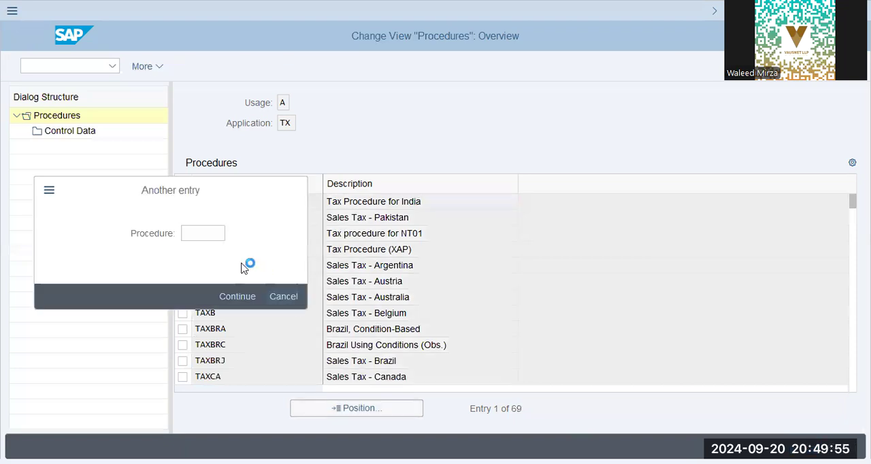
pyautogui.click(182, 251)
pyautogui.click(69, 131)
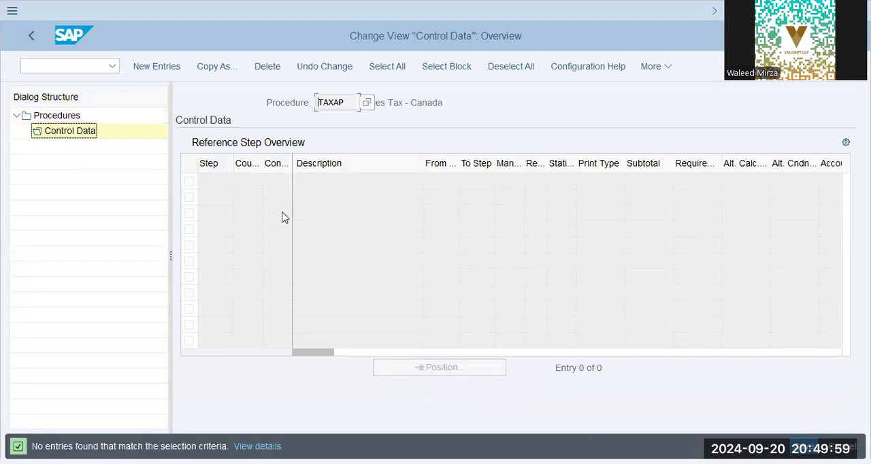
pyautogui.click(171, 76)
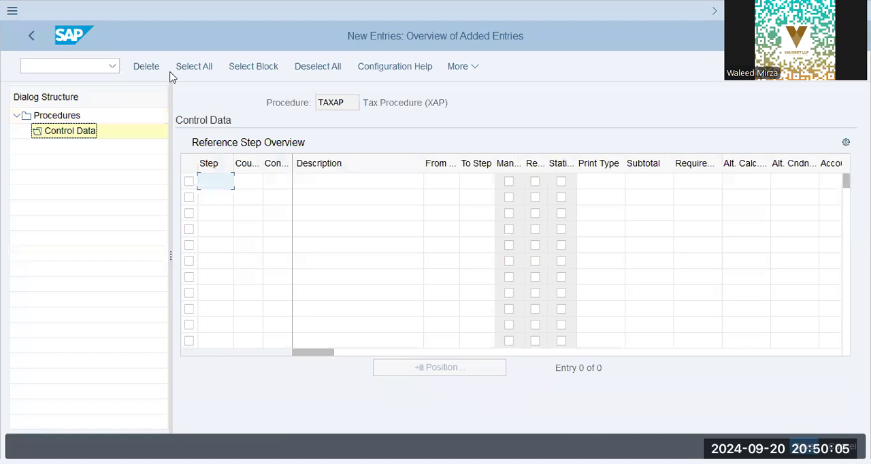
# - Enter step 100 in the control data with condition type basb and description Base Amount
pyautogui.write('100')
pyautogui.press('Tab')
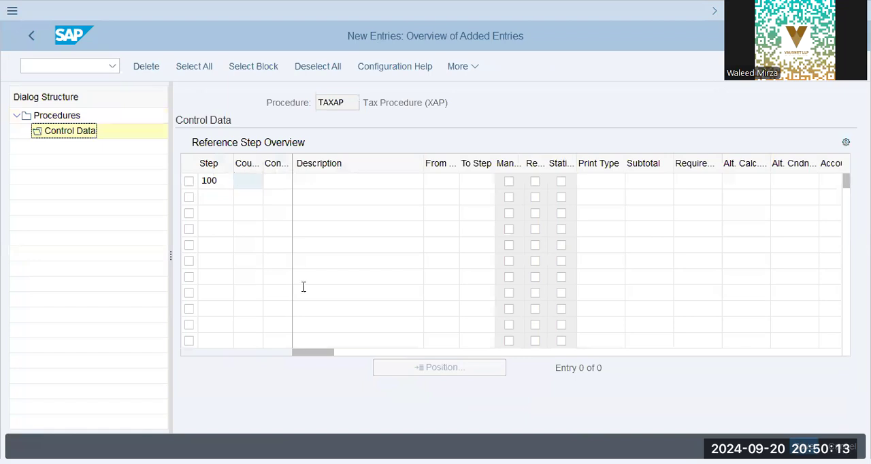
pyautogui.press('Tab')
pyautogui.write('basb')
pyautogui.press('Tab')
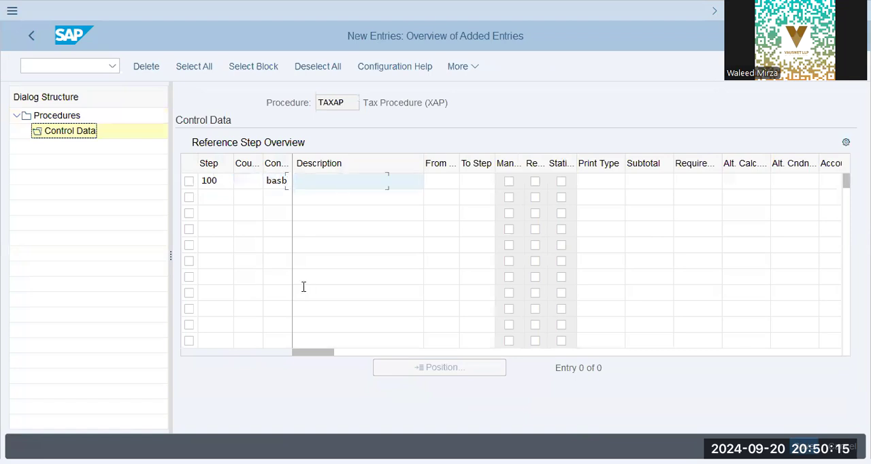
pyautogui.write('Base Amount')
pyautogui.press('Tab')
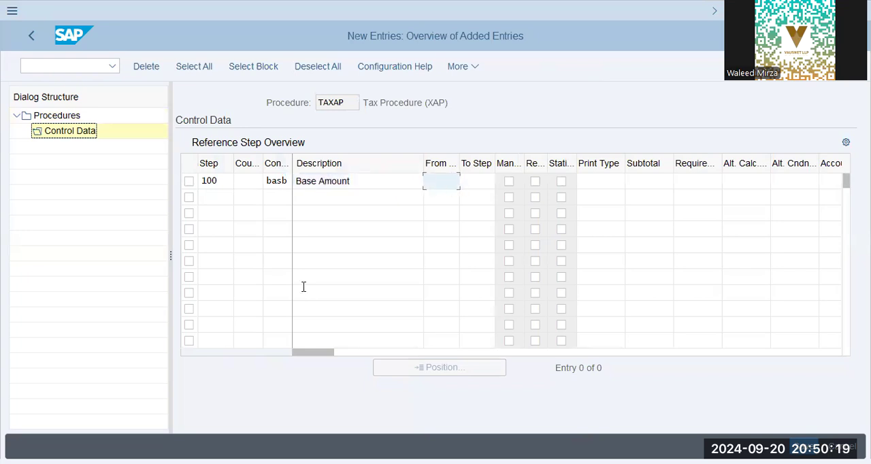
pyautogui.hotkey('shift', 'Tab')
pyautogui.hotkey('shift', 'Tab')
pyautogui.hotkey('shift', 'Tab')
pyautogui.hotkey('shift', 'Tab')
pyautogui.press('Down')
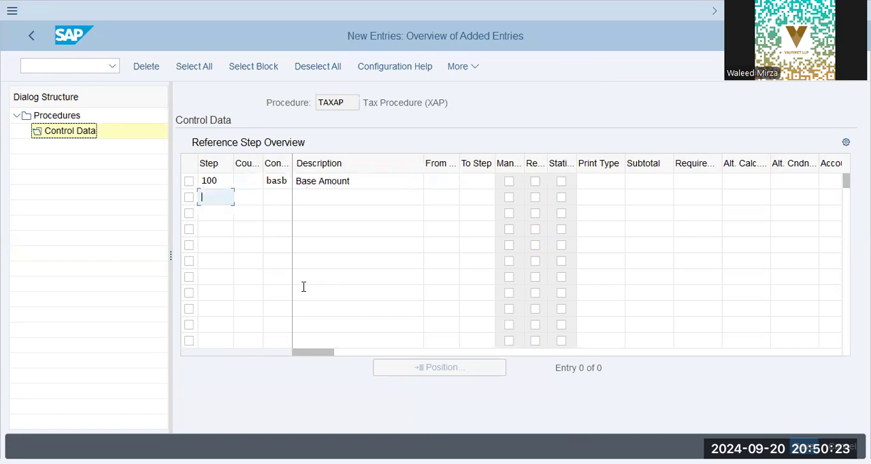
# - Enter step 110 in the control data with condition type mwas and description Output Tax
pyautogui.write('110')
pyautogui.press('Tab')
pyautogui.press('Tab')
pyautogui.write('mwas')
pyautogui.press('Tab')
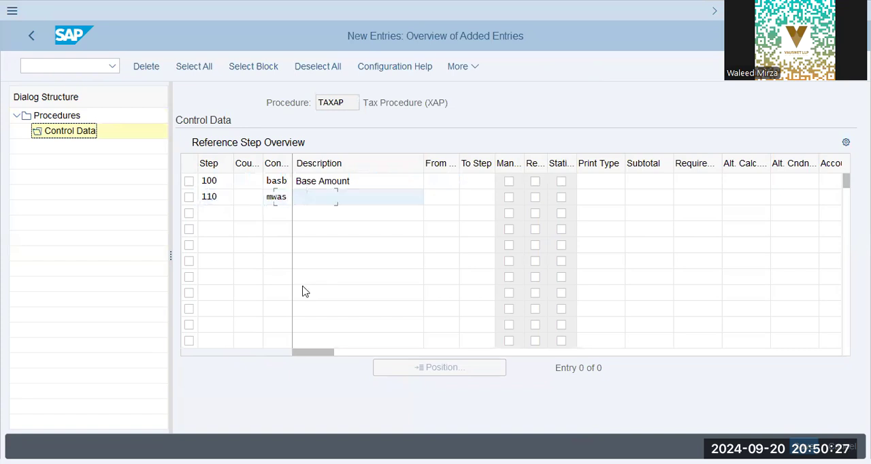
pyautogui.write('output')
pyautogui.press('BackSpace')
pyautogui.press('BackSpace')
pyautogui.press('BackSpace')
pyautogui.press('BackSpace')
pyautogui.press('BackSpace')
pyautogui.press('BackSpace')
pyautogui.write('Output Tax')
# - Set both the from step and to step of the Output Tax row to 100
pyautogui.press('Tab')
pyautogui.write('100')
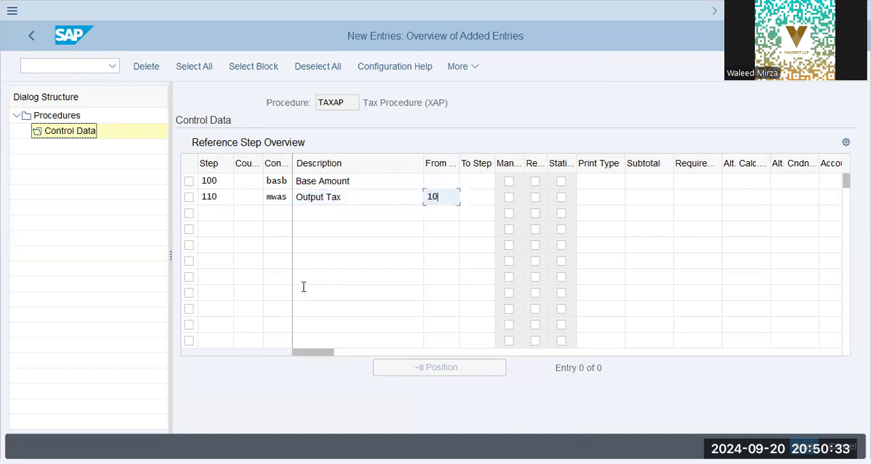
pyautogui.press('Tab')
pyautogui.write('100')
pyautogui.press('Tab')
pyautogui.hotkey('shift', 'Tab')
pyautogui.hotkey('shift', 'Tab')
pyautogui.hotkey('shift', 'Tab')
pyautogui.hotkey('shift', 'Tab')
pyautogui.hotkey('shift', 'Tab')
pyautogui.hotkey('shift', 'Tab')
pyautogui.press('Down')
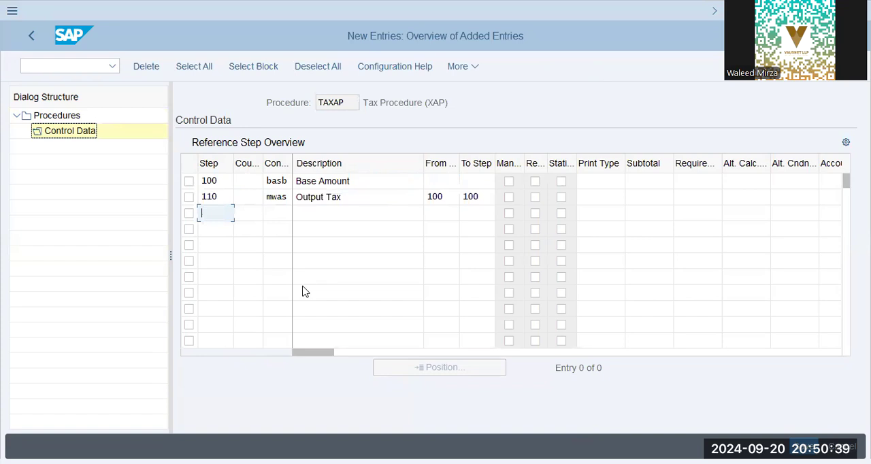
# - Enter step 120 in the control data with condition type mwvs and description Input Tax
pyautogui.write('120')
pyautogui.press('Tab')
pyautogui.press('Tab')
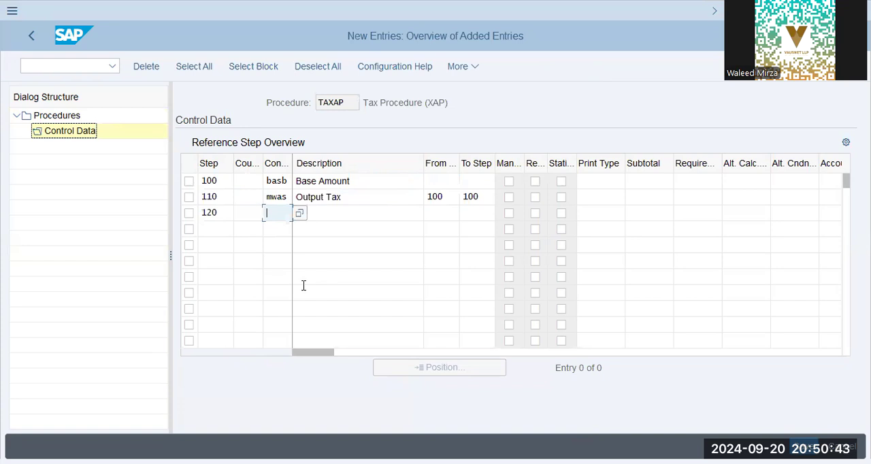
pyautogui.write('m')
pyautogui.press('BackSpace')
pyautogui.write('mwvs')
pyautogui.press('Tab')
pyautogui.write('Inpu')
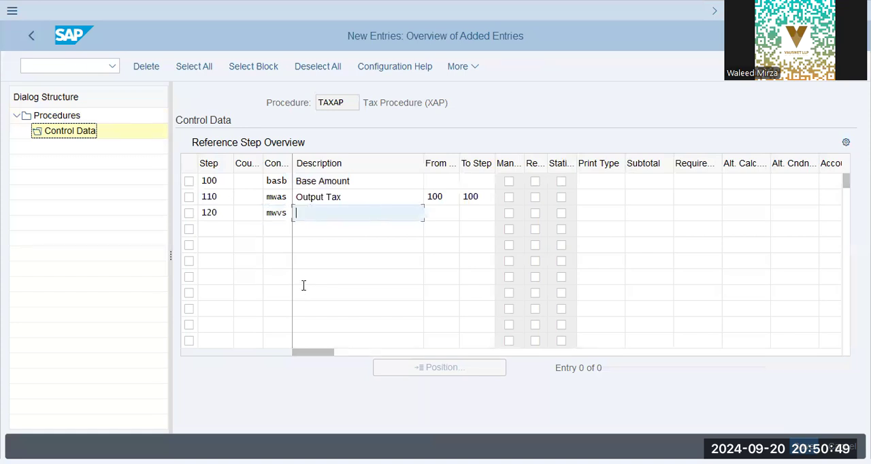
pyautogui.write('t Tax')
pyautogui.press('Tab')
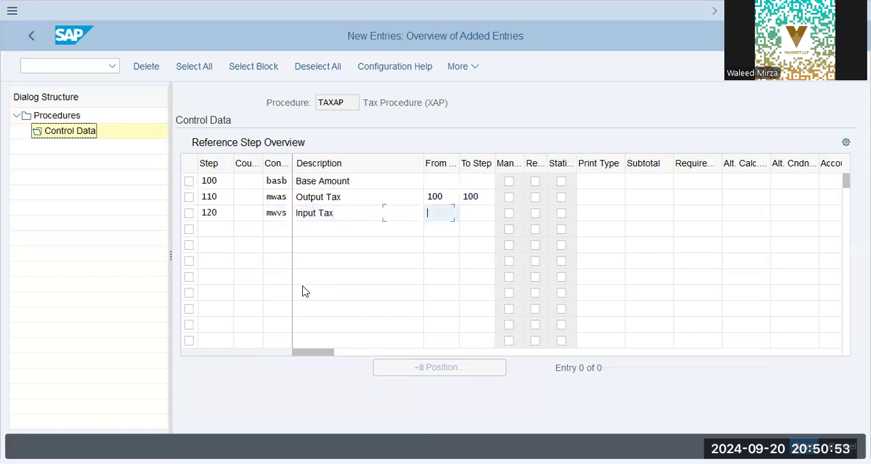
# - Set the Input Tax row's from and to steps to 100 and mark the Output Tax and Input Tax rows as manual
pyautogui.write('100')
pyautogui.press('Tab')
pyautogui.write('100')
pyautogui.press('Tab')
pyautogui.press('space')
pyautogui.press('space')
pyautogui.press('Return')
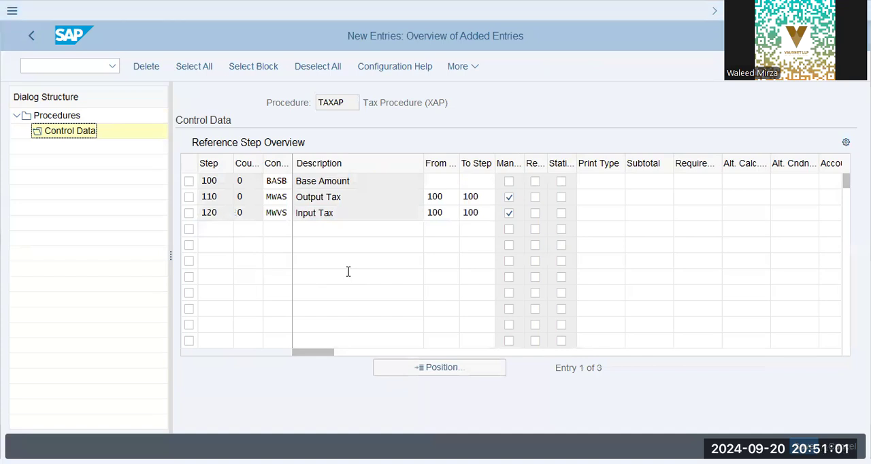
pyautogui.click(379, 184)
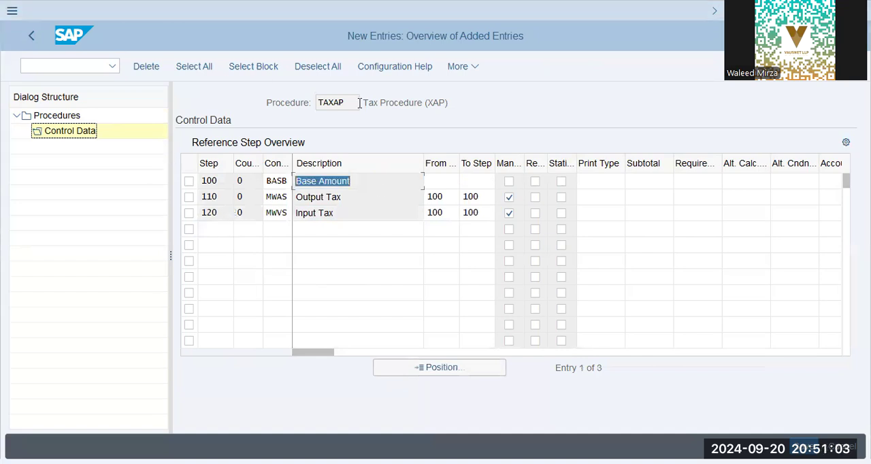
pyautogui.moveTo(318, 103); pyautogui.dragTo(375, 102)
pyautogui.moveTo(431, 104); pyautogui.dragTo(451, 104)
pyautogui.moveTo(324, 116); pyautogui.dragTo(323, 117)
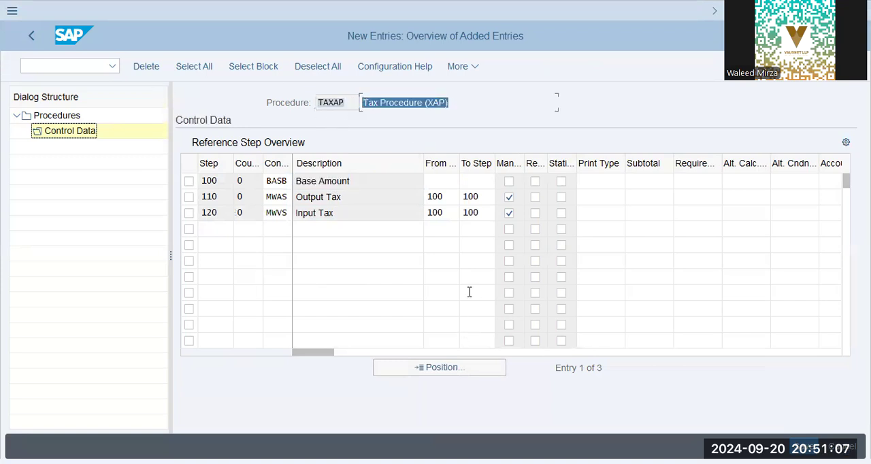
# - Switch to the Notepad tax notes and resize and move the window so the control data steps remain visible beside it
pyautogui.hotkey('alt', 'Tab')
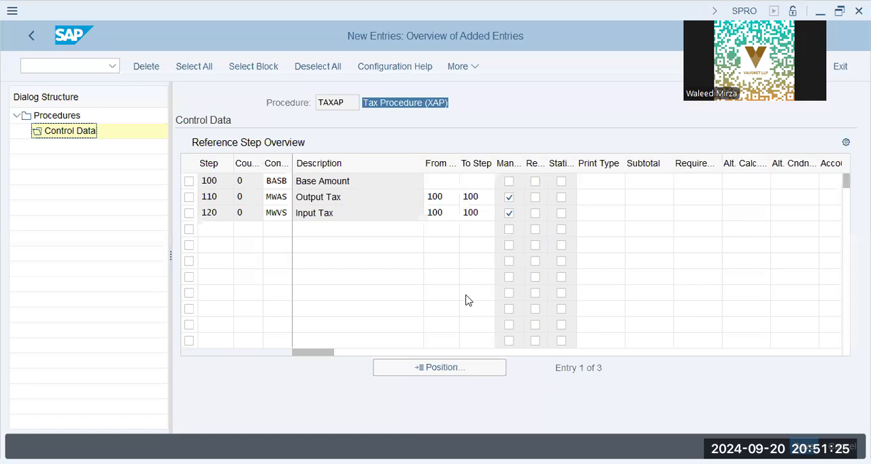
pyautogui.hotkey('alt', 'Tab')
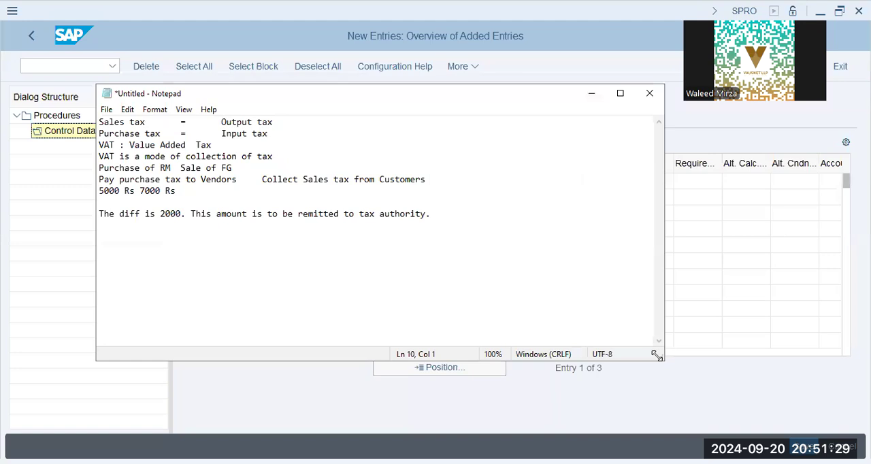
pyautogui.moveTo(656, 355); pyautogui.dragTo(489, 382)
pyautogui.moveTo(264, 93); pyautogui.dragTo(563, 103)
# - Review the notes on output and input tax, VAT collection, purchases and sales, and the difference remitted to the tax authority
pyautogui.moveTo(595, 136); pyautogui.dragTo(405, 141)
pyautogui.click(521, 132)
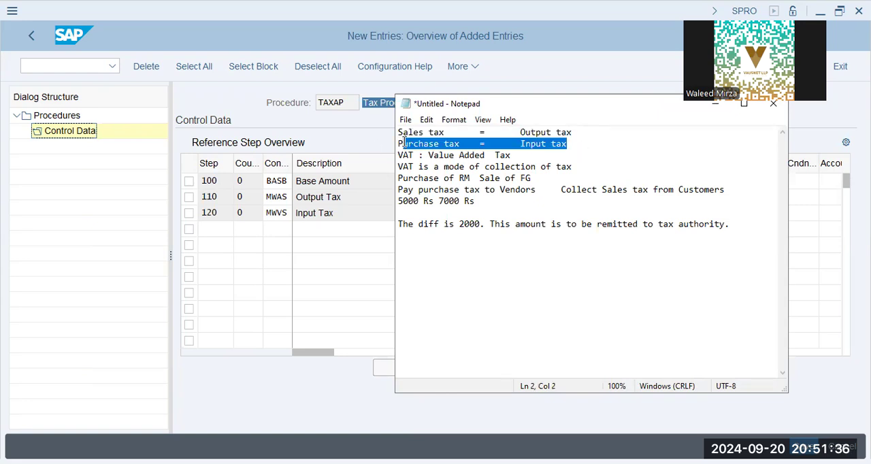
pyautogui.click(584, 144)
pyautogui.click(518, 151)
pyautogui.click(441, 155)
pyautogui.click(530, 155)
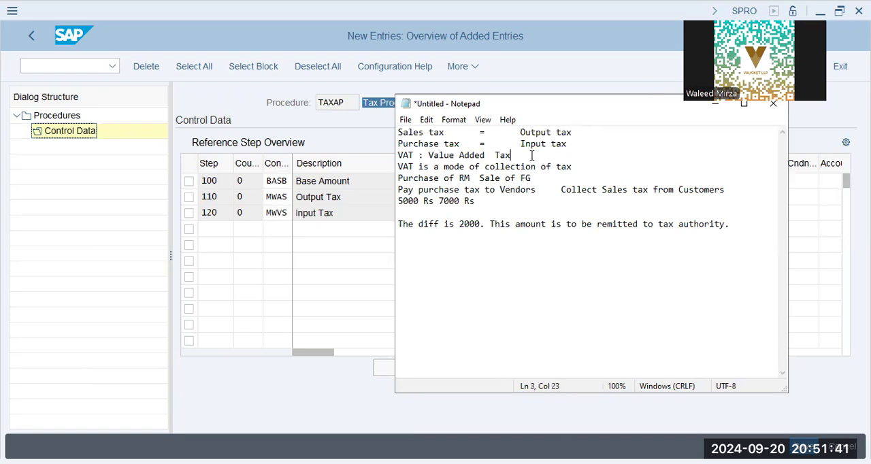
pyautogui.click(568, 168)
pyautogui.moveTo(470, 178); pyautogui.dragTo(357, 178)
pyautogui.moveTo(533, 178); pyautogui.dragTo(481, 179)
pyautogui.click(455, 191)
pyautogui.moveTo(481, 190); pyautogui.dragTo(400, 190)
pyautogui.moveTo(512, 203); pyautogui.dragTo(399, 190)
pyautogui.click(593, 210)
pyautogui.moveTo(563, 191); pyautogui.dragTo(731, 195)
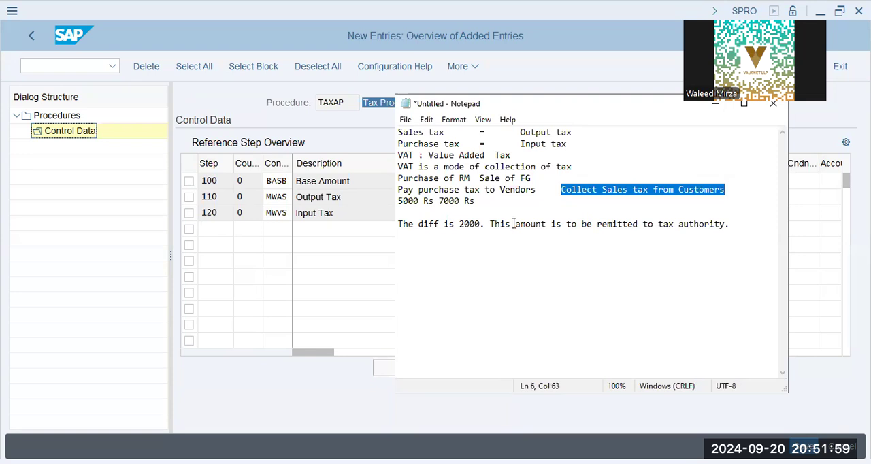
pyautogui.click(475, 224)
pyautogui.moveTo(456, 224); pyautogui.dragTo(734, 225)
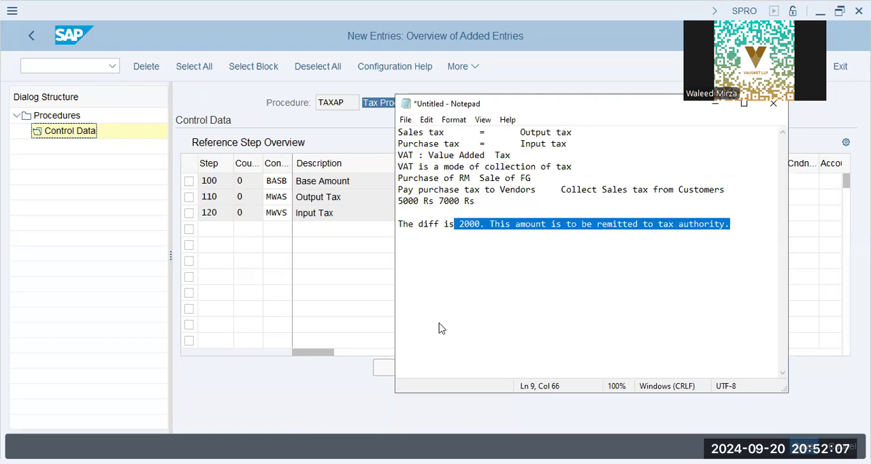
# - Switch back to SAP and save the control data under the XAP9 - FICO Config customizing request
pyautogui.click(347, 294)
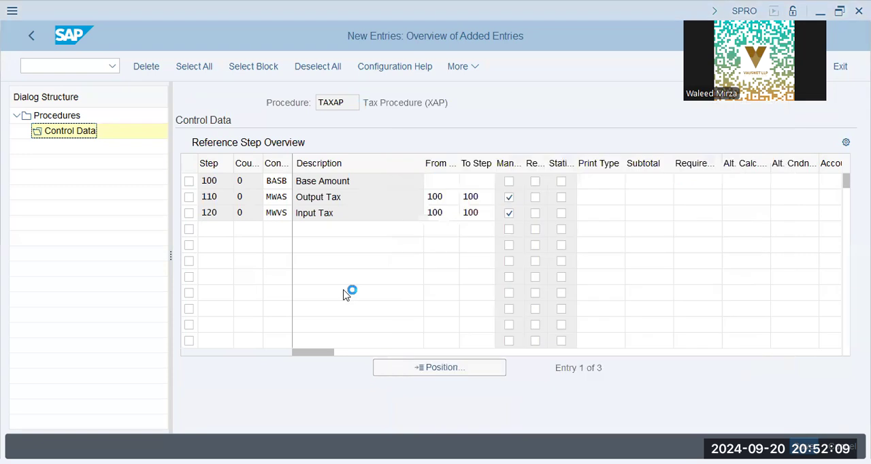
pyautogui.hotkey('ctrl', 's')
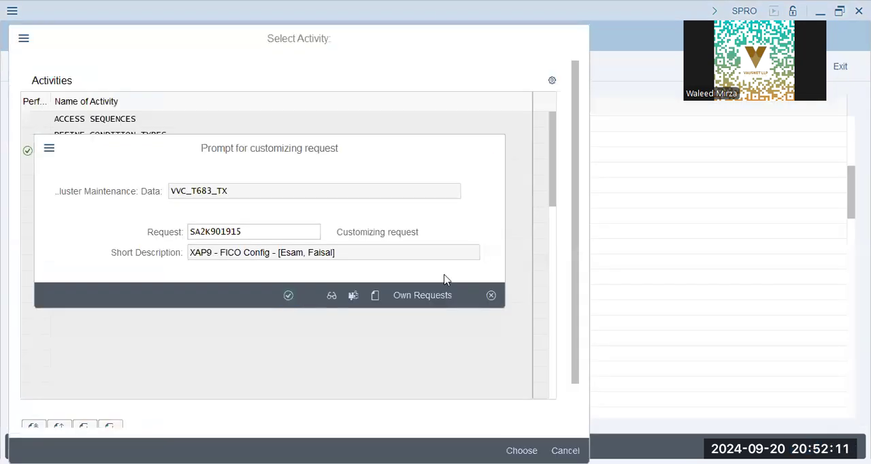
pyautogui.press('Return')
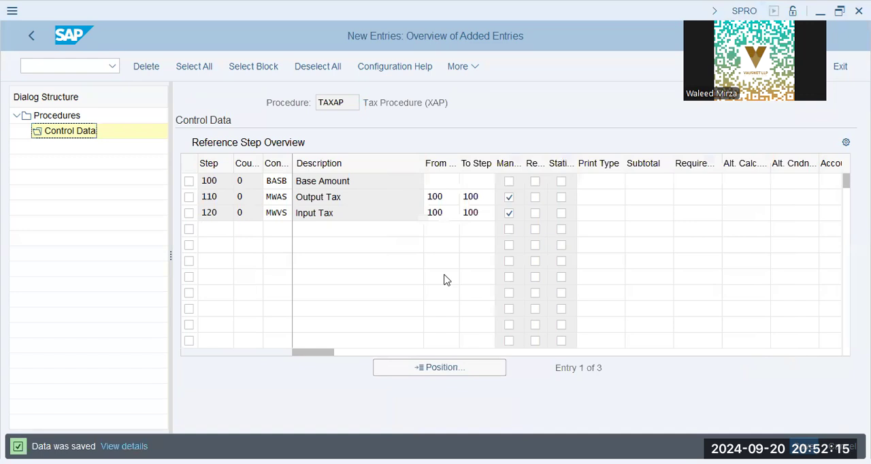
# - Leave the procedures view and activity selection and open the assignment of countries to calculation procedures
pyautogui.click(25, 39)
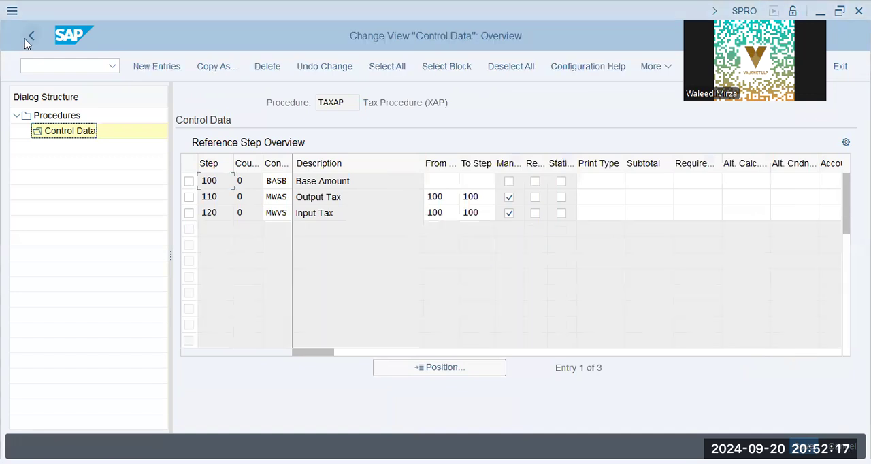
pyautogui.click(24, 39)
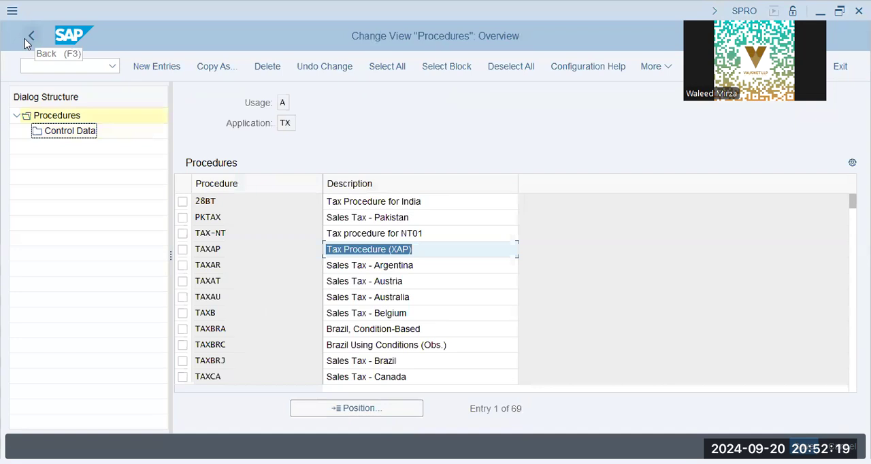
pyautogui.click(24, 39)
pyautogui.click(26, 40)
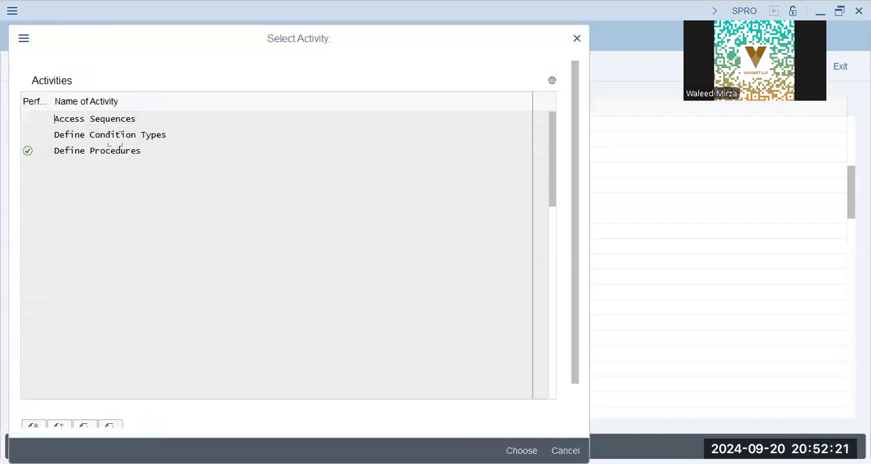
pyautogui.press('Escape')
pyautogui.click(115, 155)
pyautogui.click(115, 156)
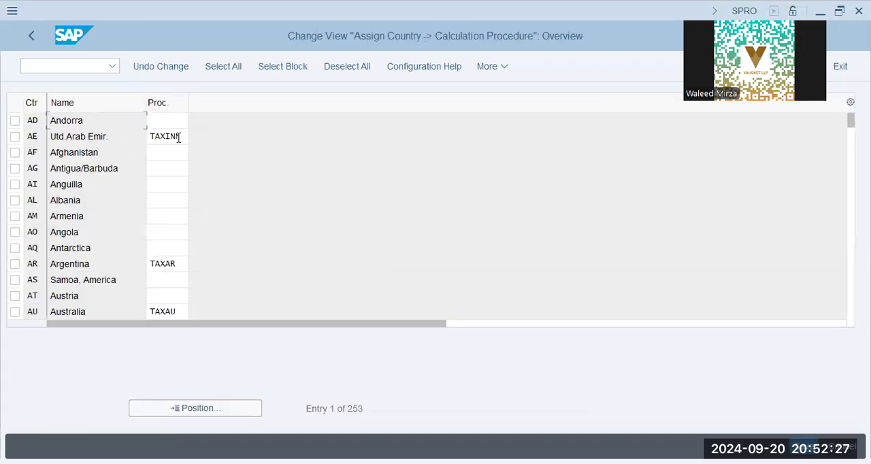
# - Assign calculation procedure TAXAP to the United Arab Emirates (AE), then save it and confirm the customizing request
pyautogui.press('Down')
pyautogui.press('Tab')
pyautogui.hotkey('shift', 'Left')
pyautogui.hotkey('shift', 'Left')
pyautogui.hotkey('shift', 'Left')
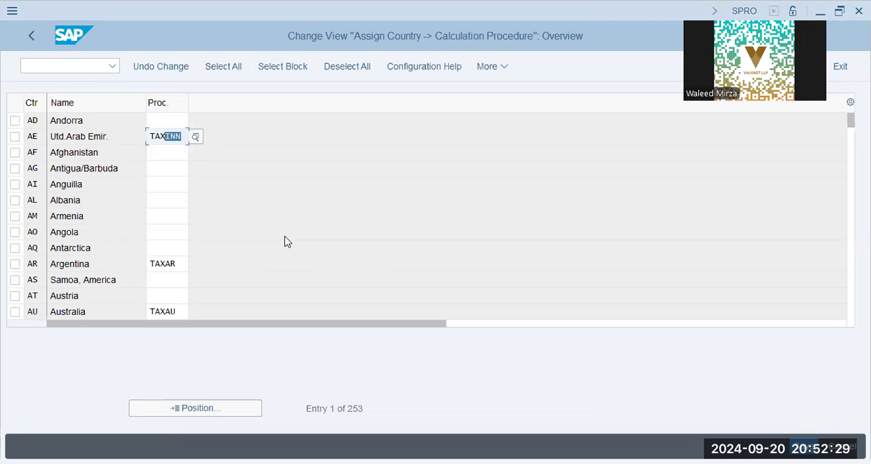
pyautogui.press('Down')
pyautogui.press('Down')
pyautogui.press('Return')
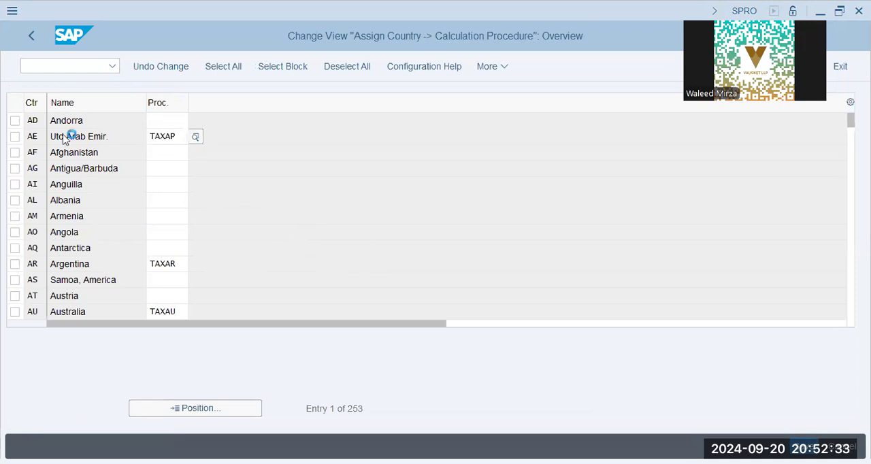
pyautogui.hotkey('ctrl', 's')
pyautogui.click(289, 295)
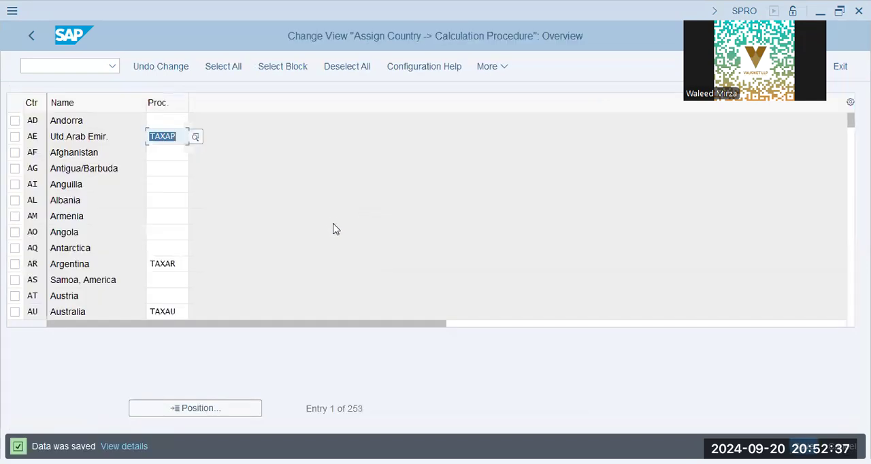
pyautogui.click(89, 139)
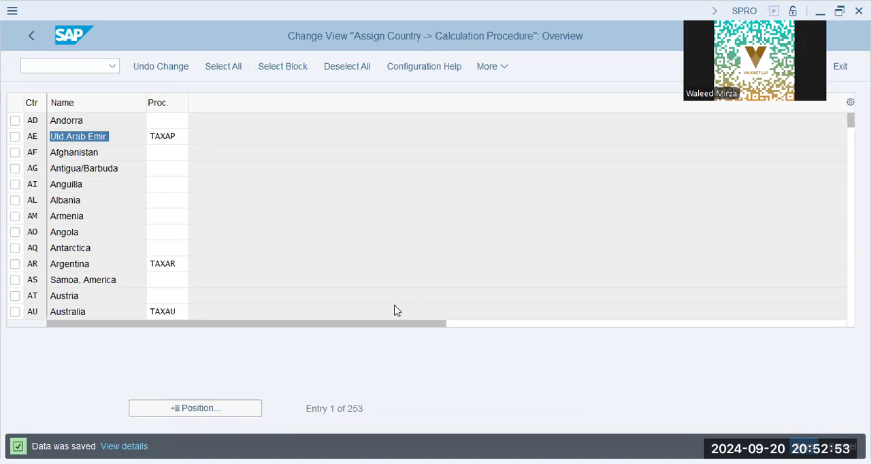
pyautogui.click(111, 136)
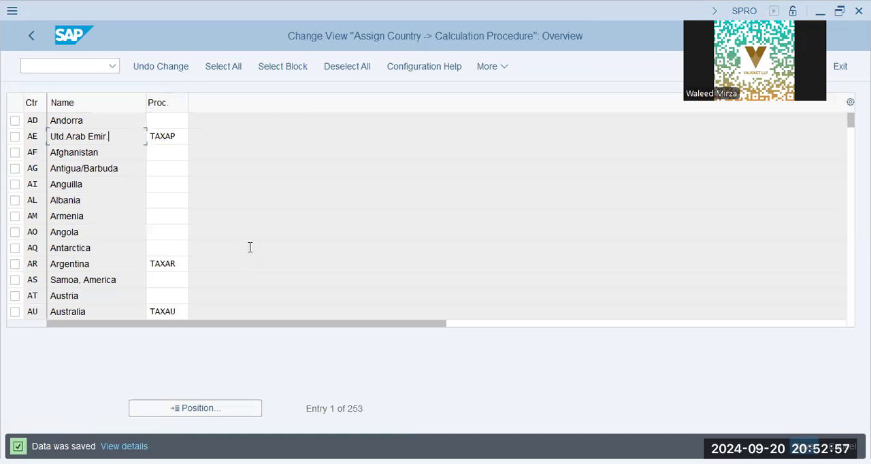
# - Start transaction FTXP and open tax code maintenance for country AE
pyautogui.click(72, 62)
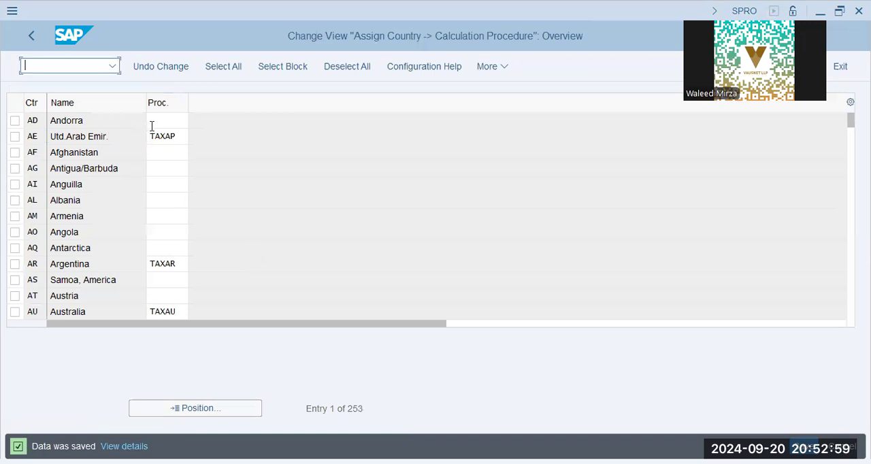
pyautogui.write('/n t')
pyautogui.write('txp')
pyautogui.press('Return')
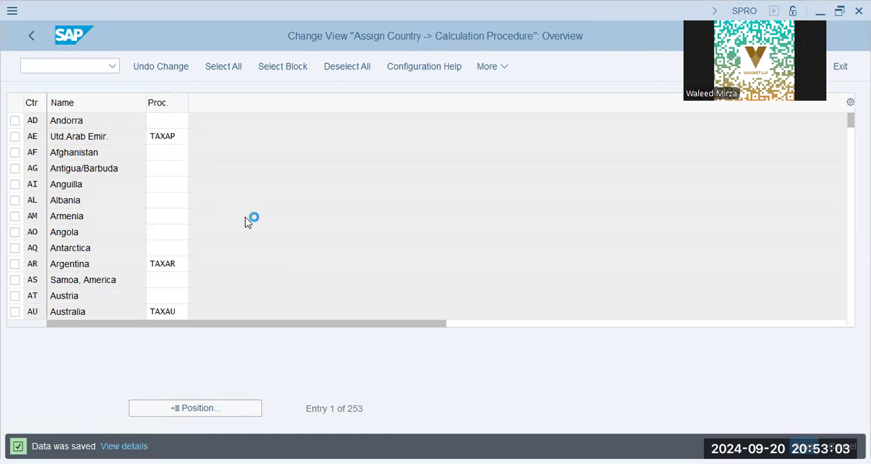
pyautogui.write('ae')
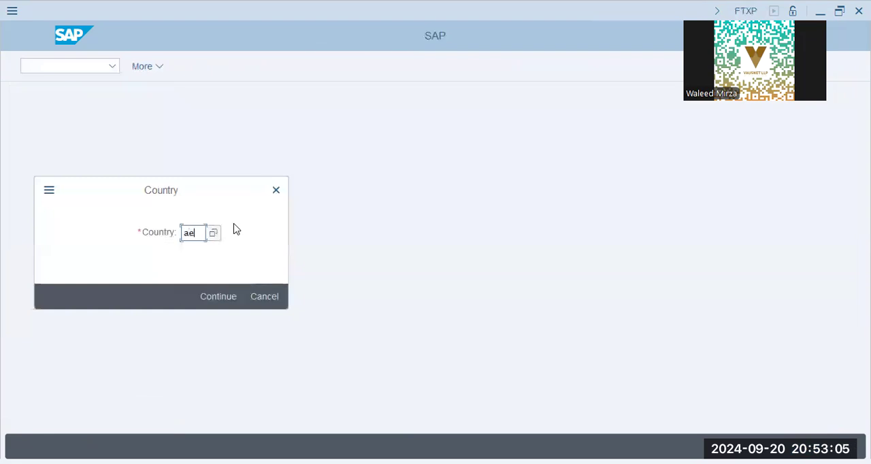
pyautogui.press('Return')
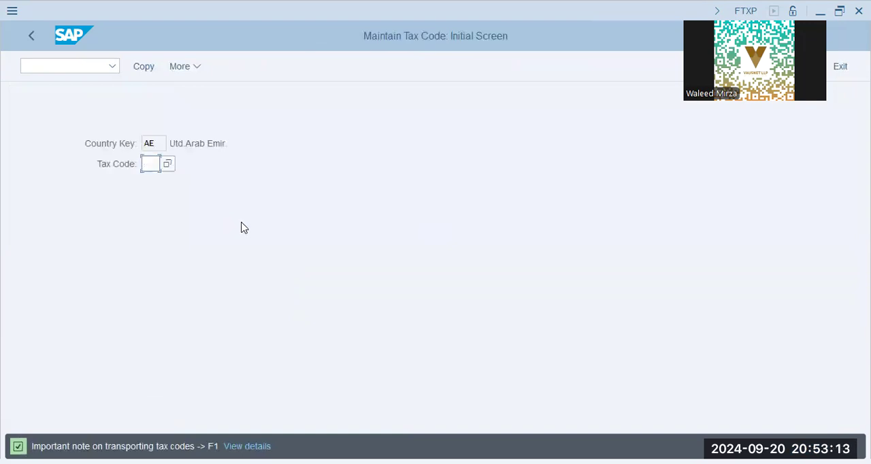
# - Start creating tax code V0 for the United Arab Emirates
pyautogui.hotkey('alt', 'Tab')
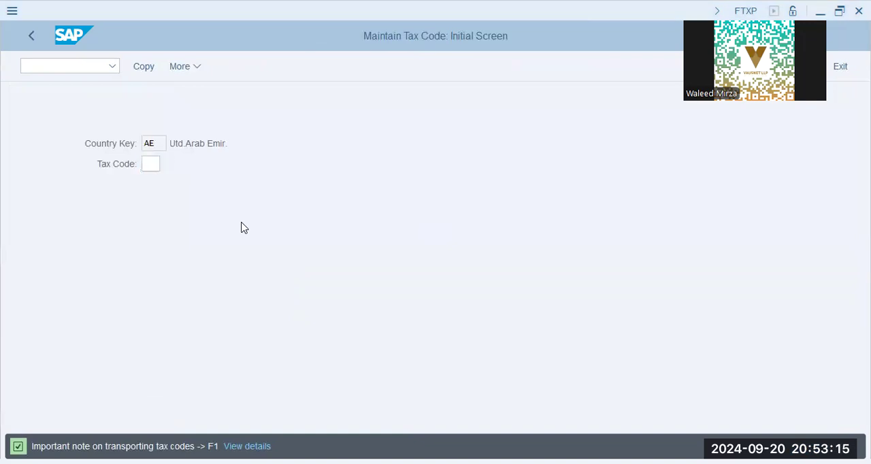
pyautogui.hotkey('alt', 'Tab')
pyautogui.write('v0')
pyautogui.press('Return')
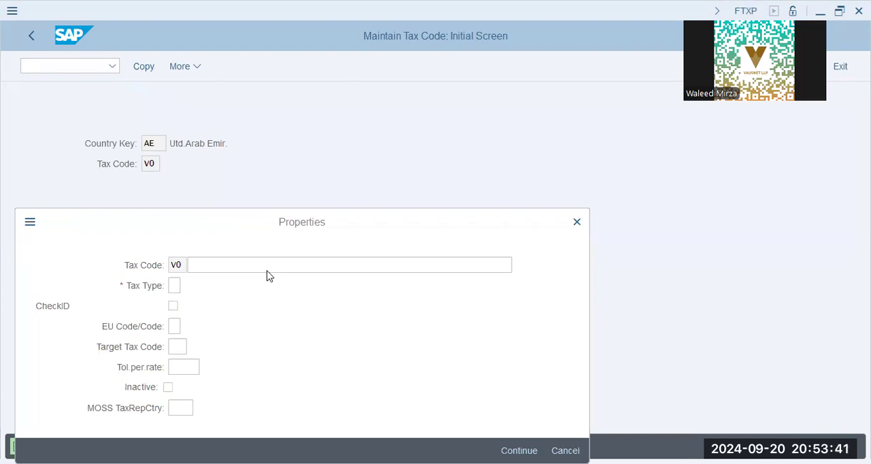
# - Describe tax code V0 as "0% Input Tax", set its tax type to V with CheckID enabled, and continue to the tax rates
pyautogui.click(343, 134)
pyautogui.write('0% Input Tax')
pyautogui.press('Tab')
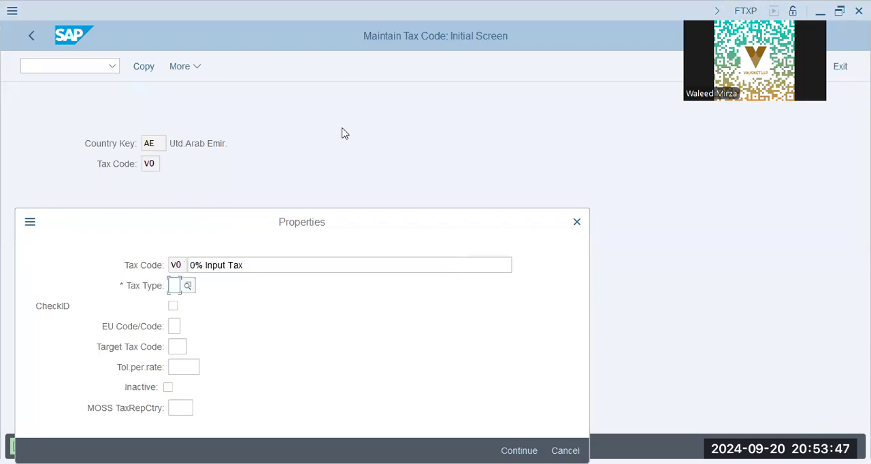
pyautogui.write('v')
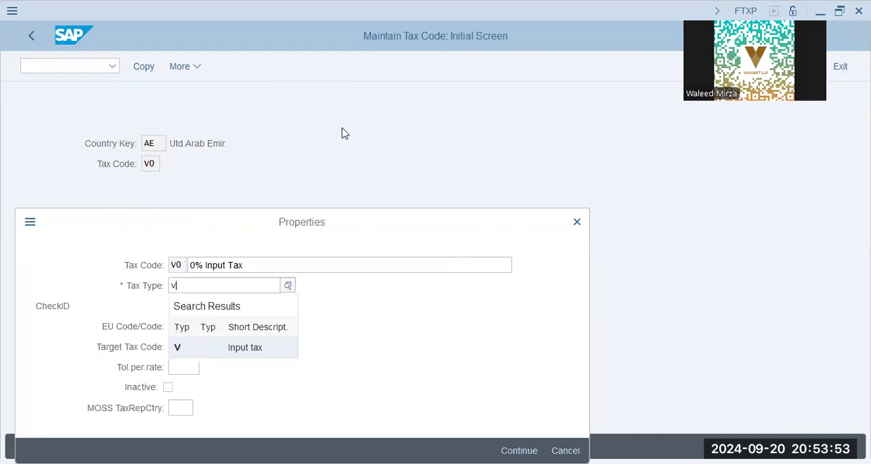
pyautogui.press('Tab')
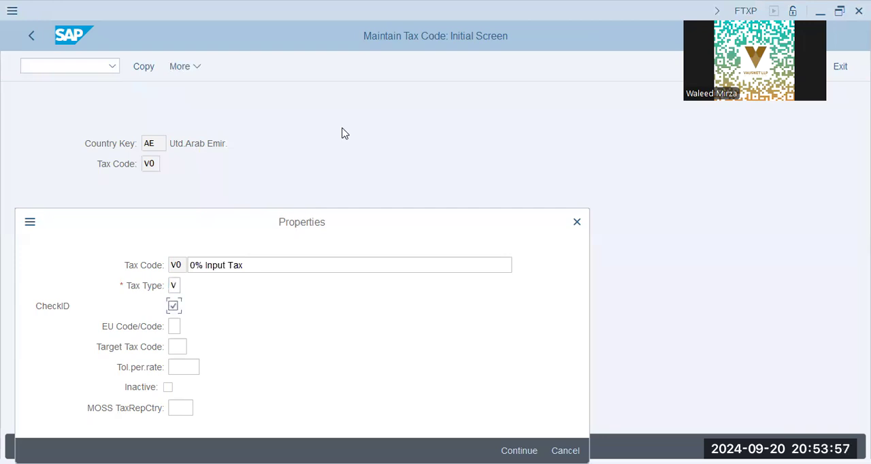
pyautogui.press('Return')
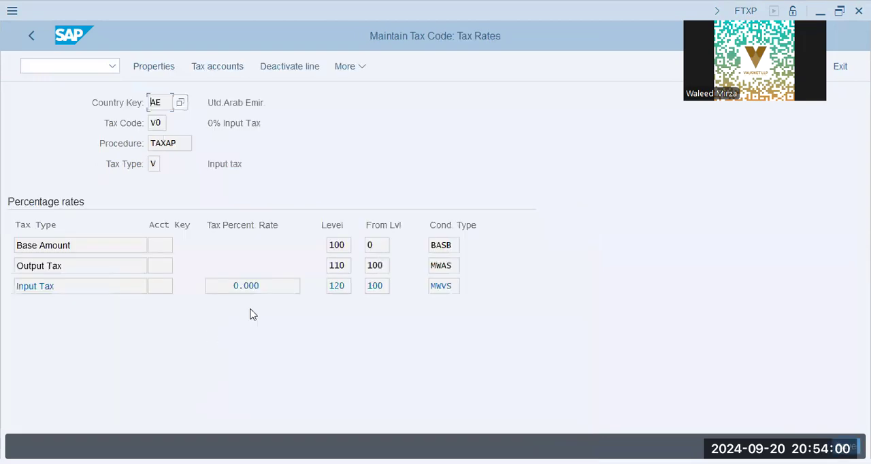
# - Deactivate the Output Tax line for V0 and save the tax code
pyautogui.moveTo(277, 287); pyautogui.dragTo(31, 267)
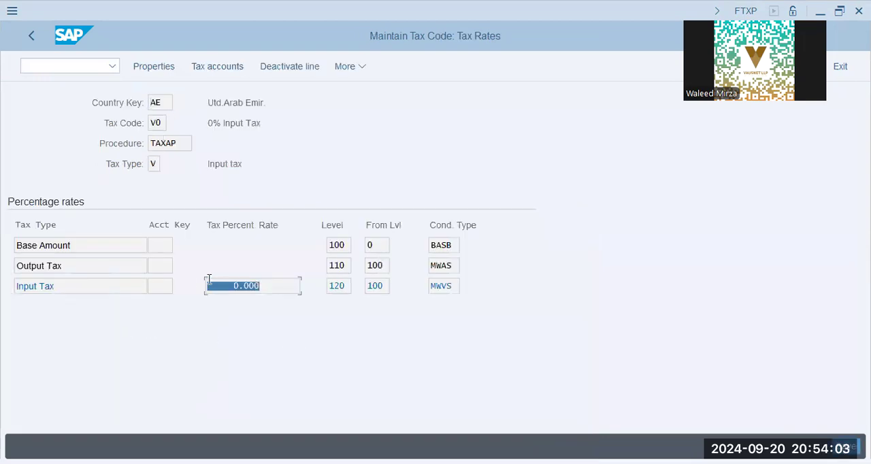
pyautogui.click(289, 291)
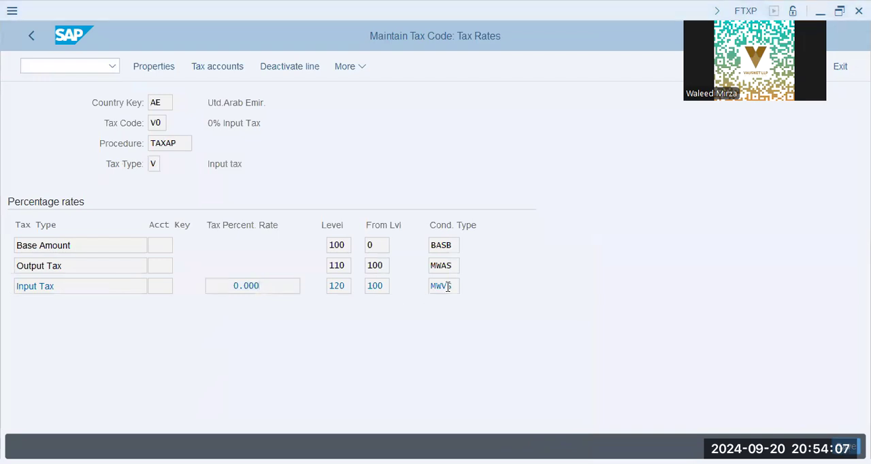
pyautogui.click(71, 271)
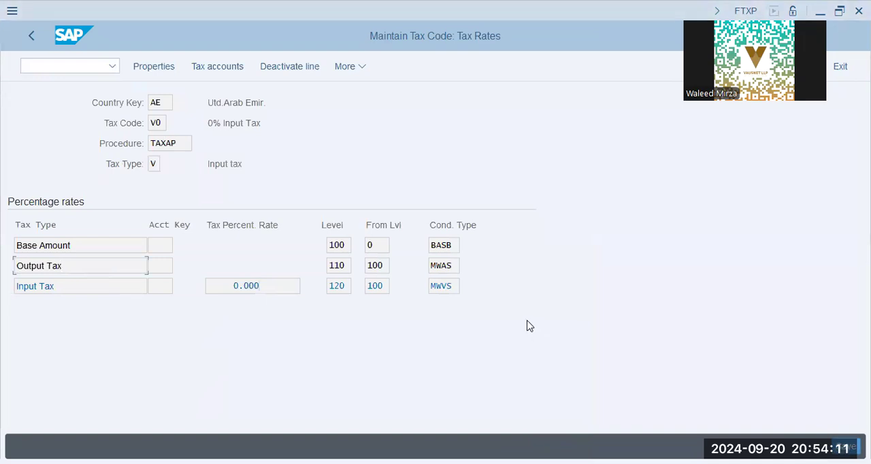
pyautogui.hotkey('alt', 'Tab')
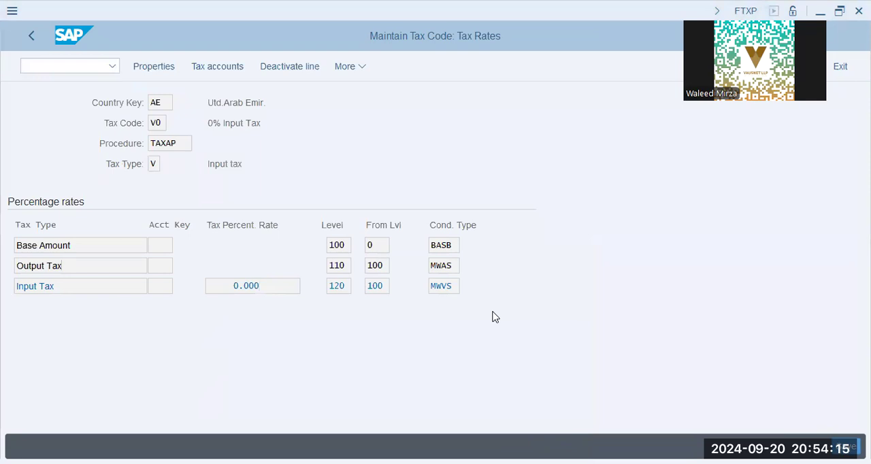
pyautogui.click(107, 267)
pyautogui.click(285, 71)
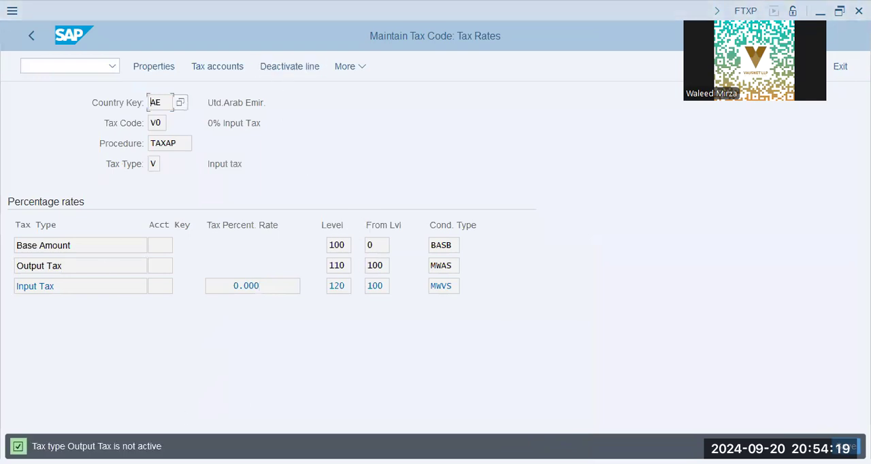
pyautogui.hotkey('alt', 'Tab')
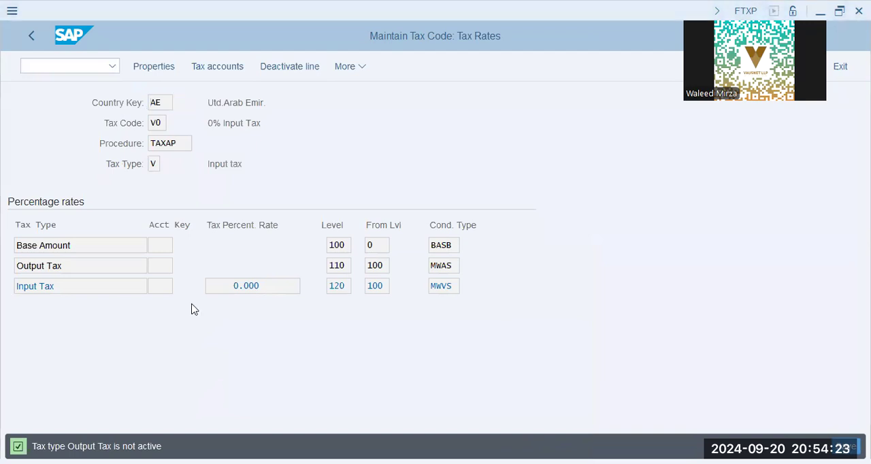
pyautogui.click(254, 285)
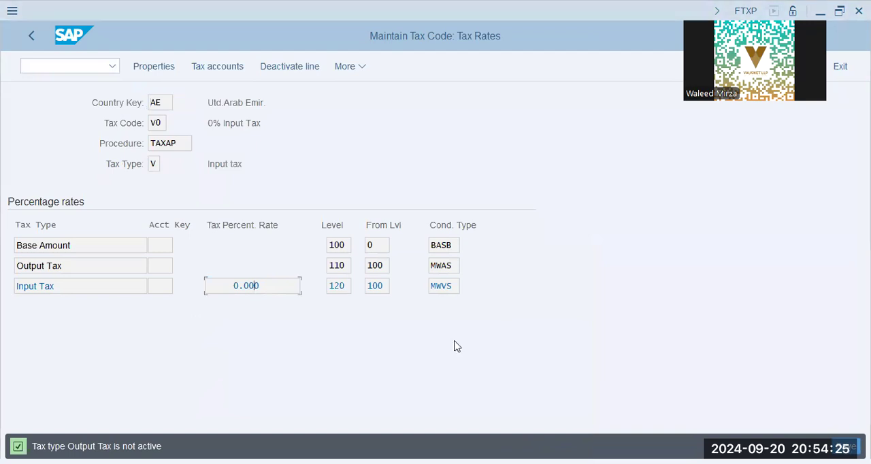
pyautogui.hotkey('ctrl', 's')
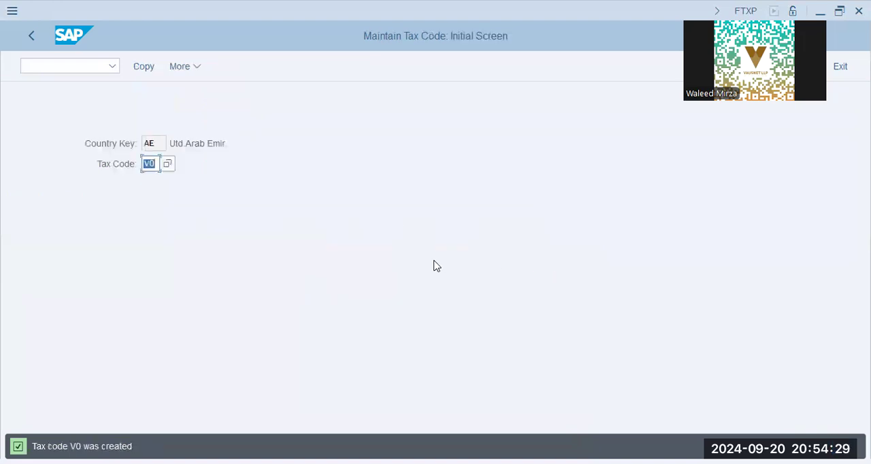
# - Create tax code V1 with the description "4% Input Tax" and tax type V, and continue to its tax rates
pyautogui.write('v1')
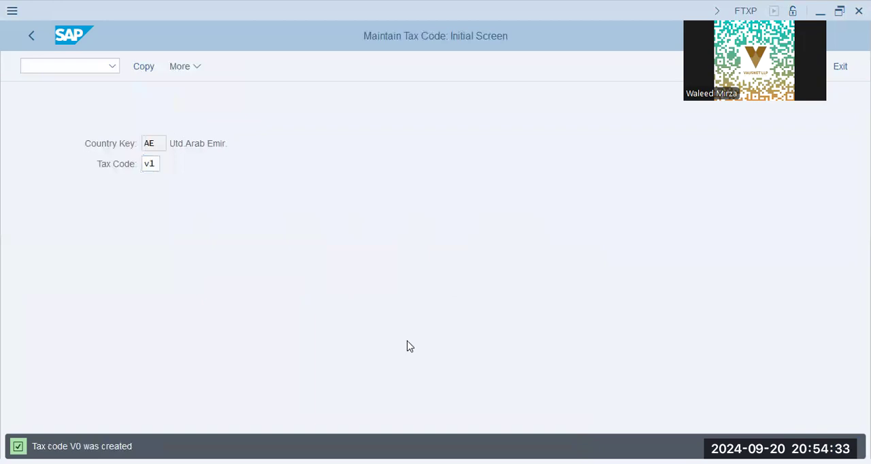
pyautogui.press('Return')
pyautogui.write('4% Input Tax')
pyautogui.press('Tab')
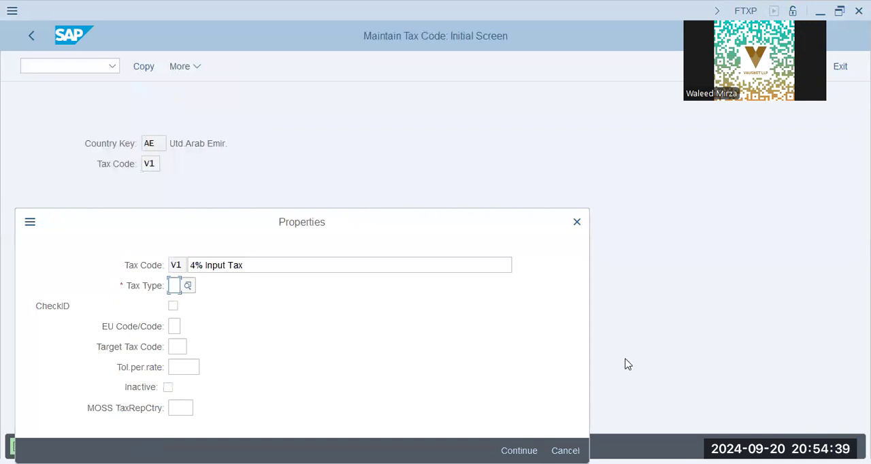
pyautogui.write('V')
pyautogui.press('Return')
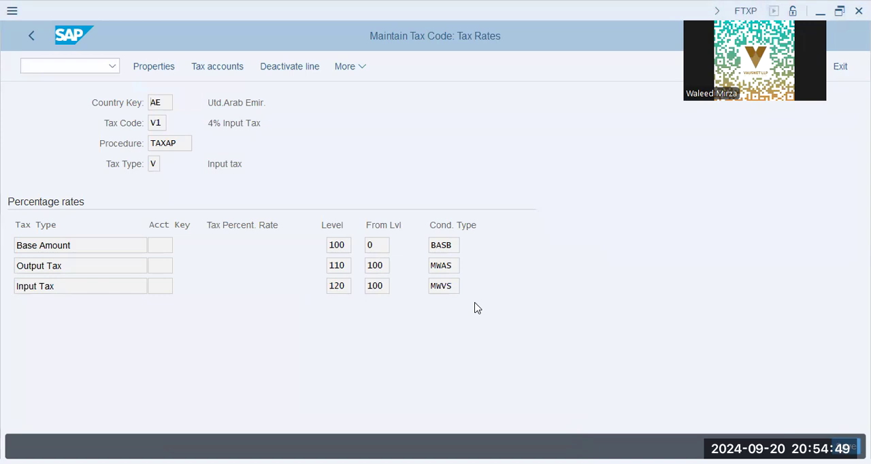
# - Deactivate the Output Tax line of V1 and check the additional commands available for the Input Tax line
pyautogui.click(297, 69)
pyautogui.click(87, 282)
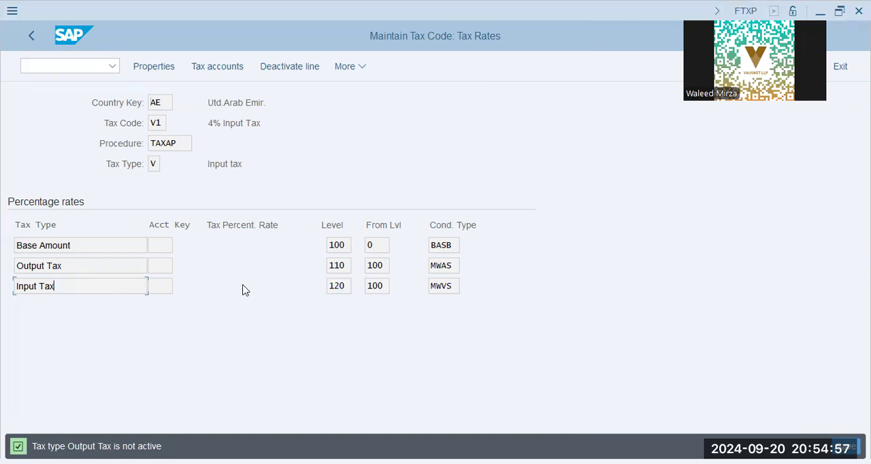
pyautogui.click(232, 124)
pyautogui.click(222, 168)
pyautogui.click(70, 288)
pyautogui.click(353, 72)
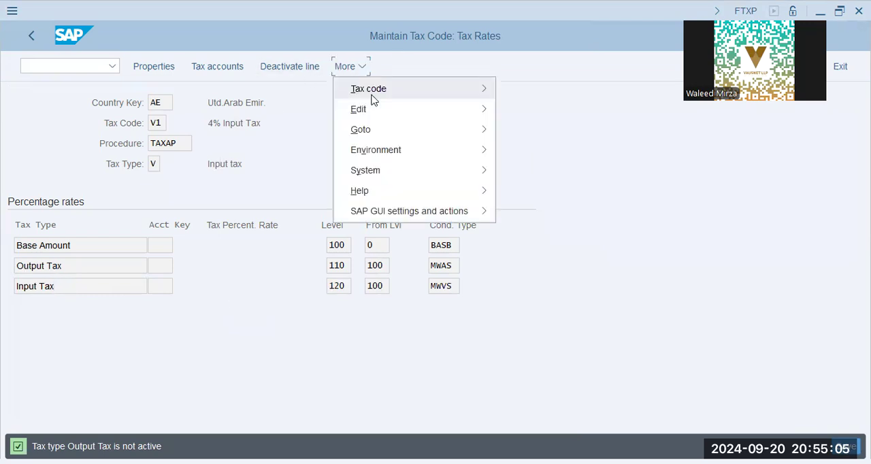
pyautogui.moveTo(373, 99)
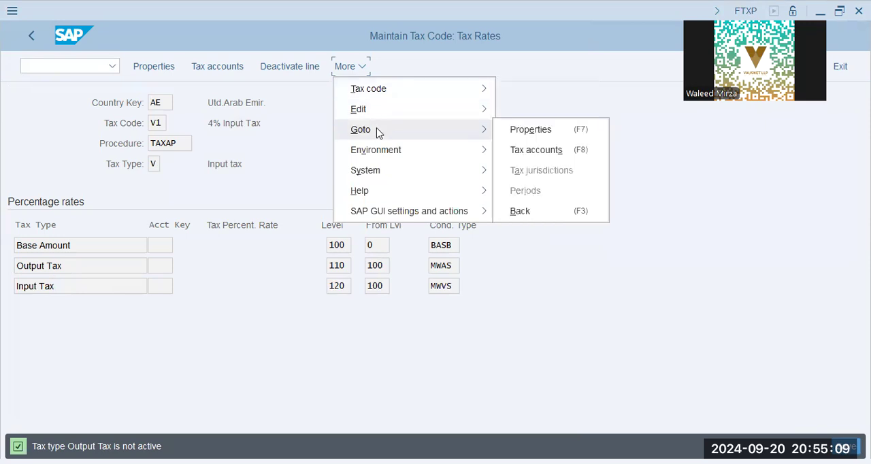
pyautogui.click(268, 128)
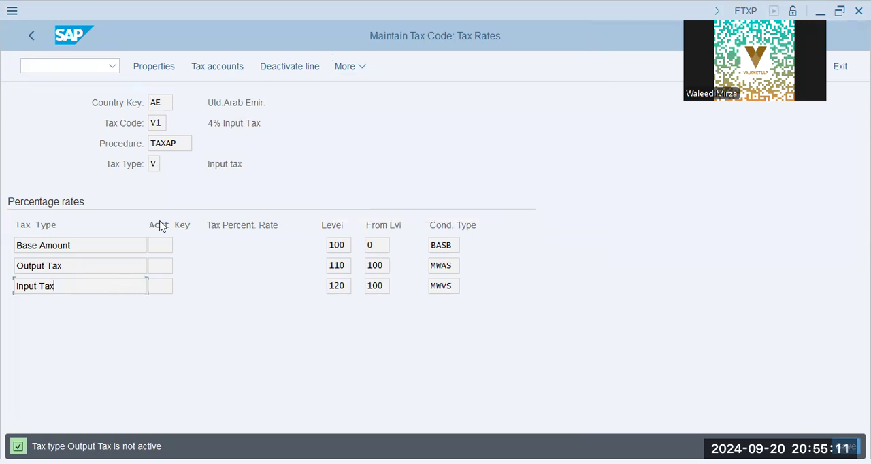
# - Check the V1 tax accounts for chart of accounts XAP9, close them, and save the tax code
pyautogui.click(218, 68)
pyautogui.write('xap9')
pyautogui.press('Return')
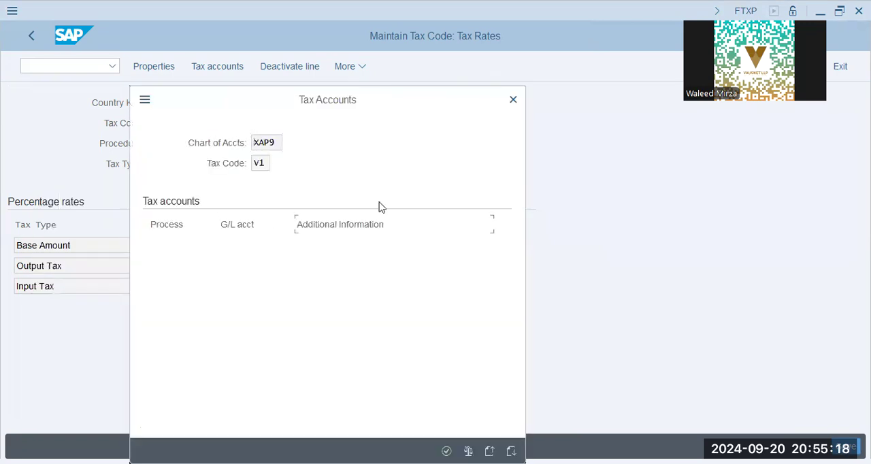
pyautogui.click(514, 99)
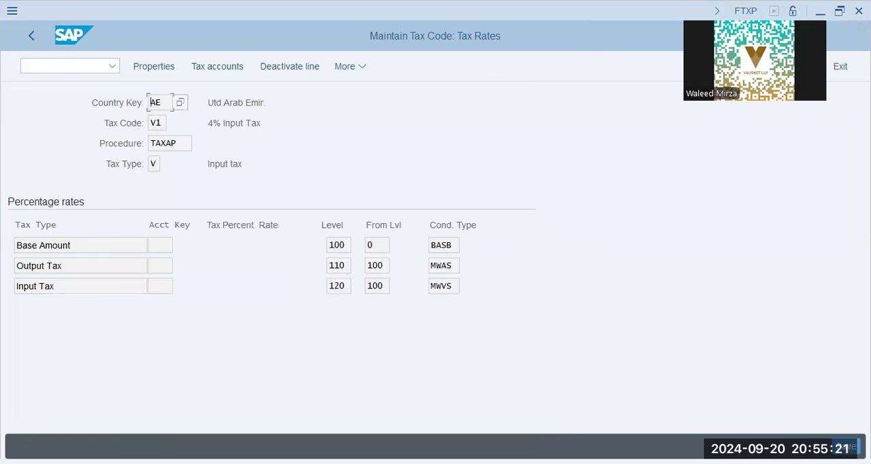
pyautogui.hotkey('ctrl', 's')
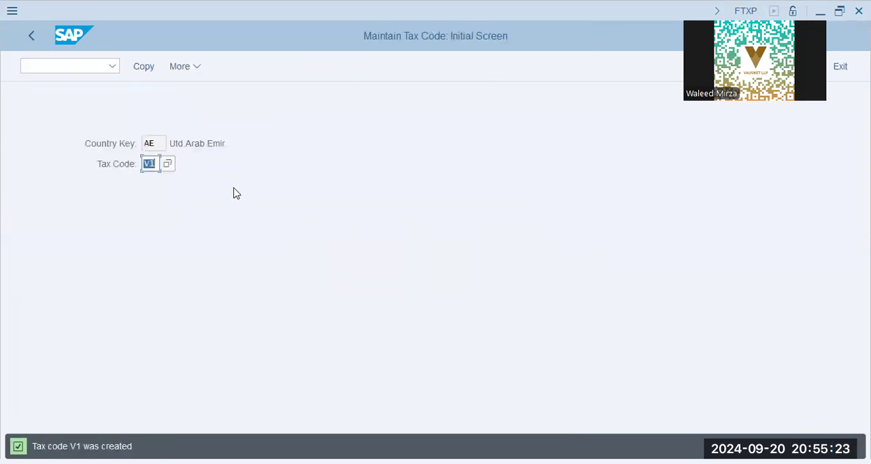
# - Reopen the properties of tax code V1, disable CheckID, and save the change
pyautogui.press('Return')
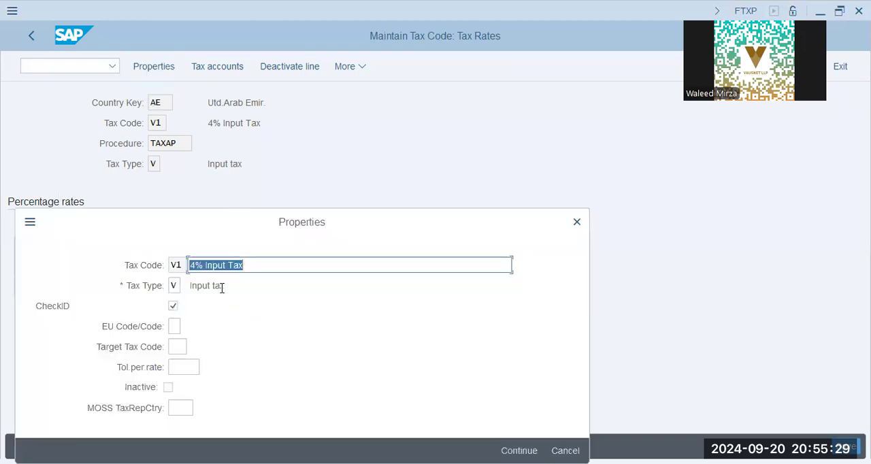
pyautogui.click(175, 306)
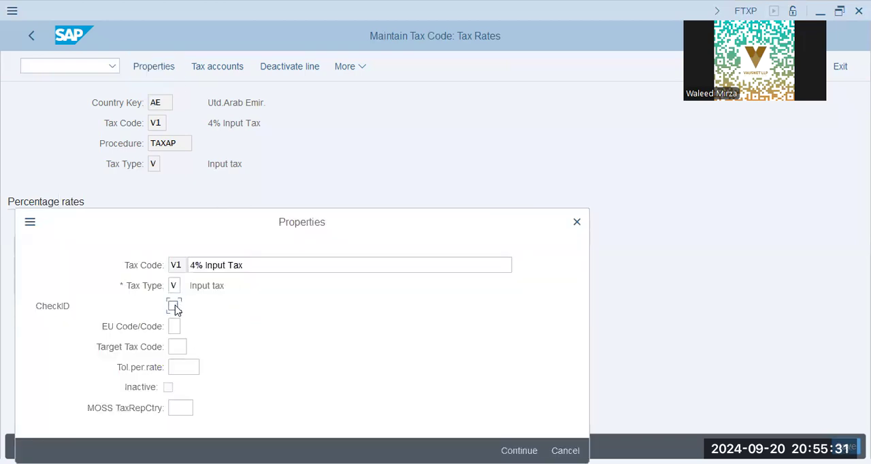
pyautogui.click(519, 451)
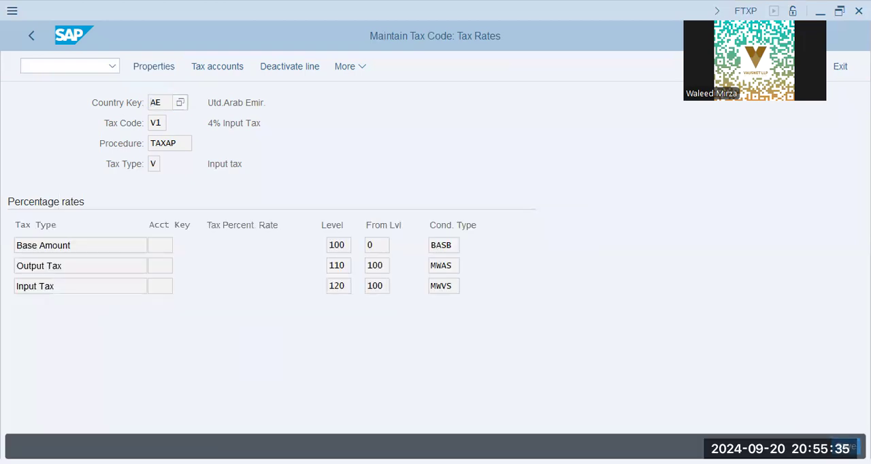
pyautogui.hotkey('ctrl', 's')
# - Reopen tax code V1, review its properties, and try to deactivate the Output Tax line
pyautogui.press('Return')
pyautogui.click(165, 67)
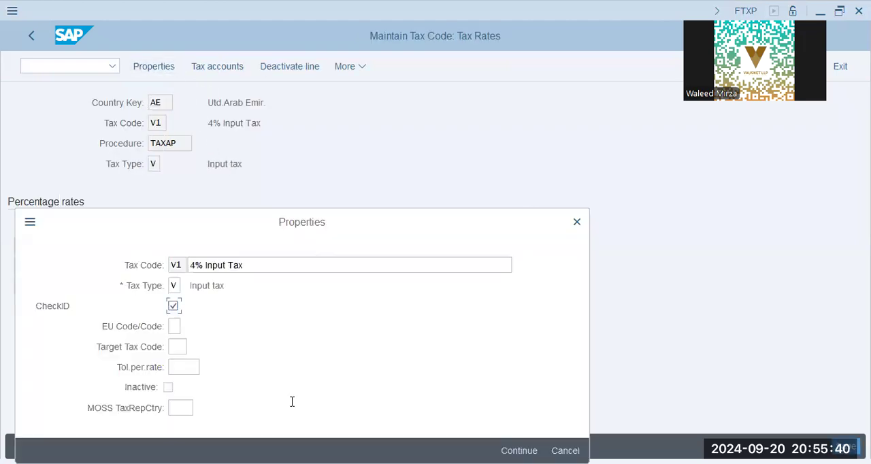
pyautogui.click(519, 450)
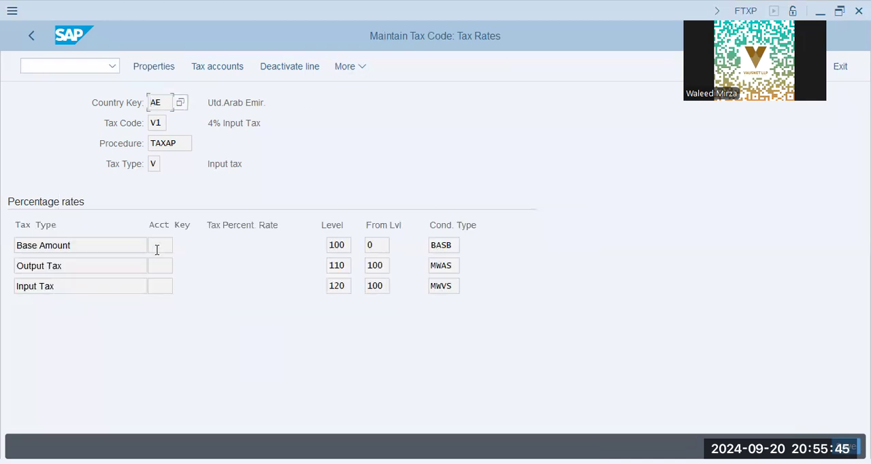
pyautogui.click(170, 287)
pyautogui.hotkey('alt', 'Tab')
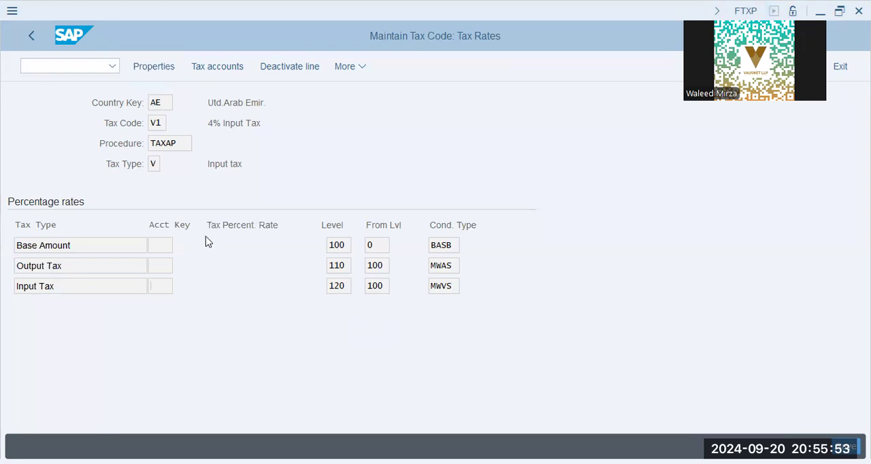
pyautogui.click(75, 262)
pyautogui.click(298, 68)
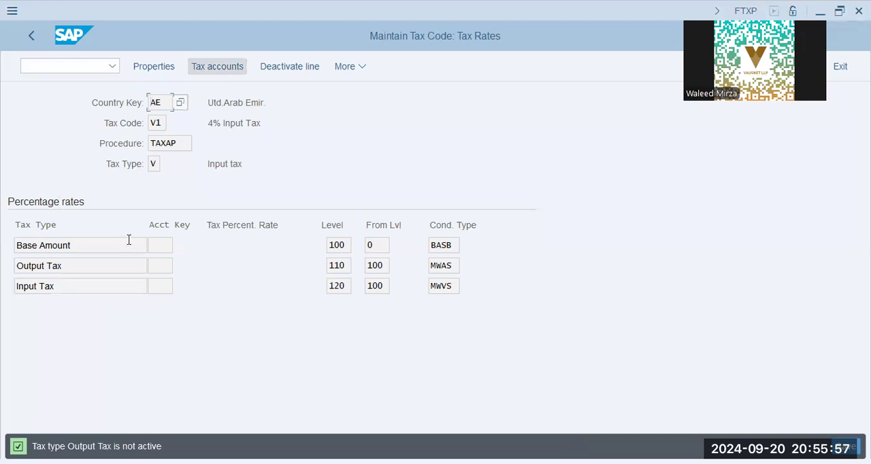
# - Examine the tax accounts for the Input Tax line of V1 in chart of accounts XAP9 and close them
pyautogui.click(82, 288)
pyautogui.click(218, 70)
pyautogui.press('Return')
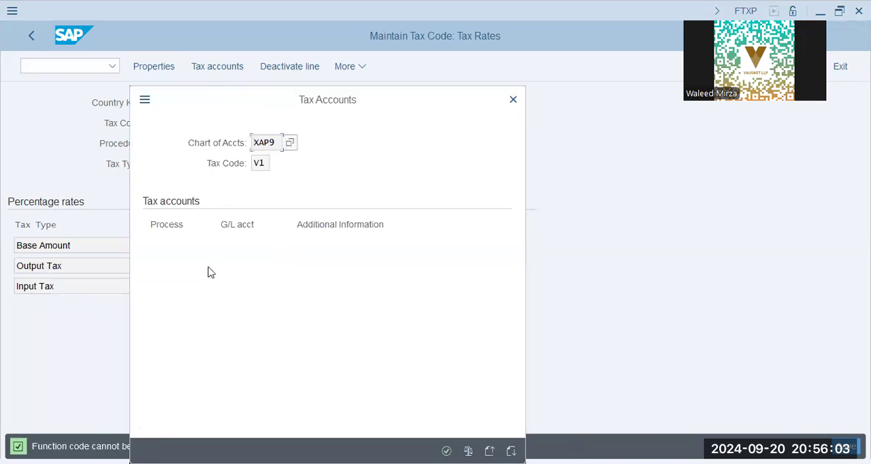
pyautogui.doubleClick(162, 275)
pyautogui.click(514, 100)
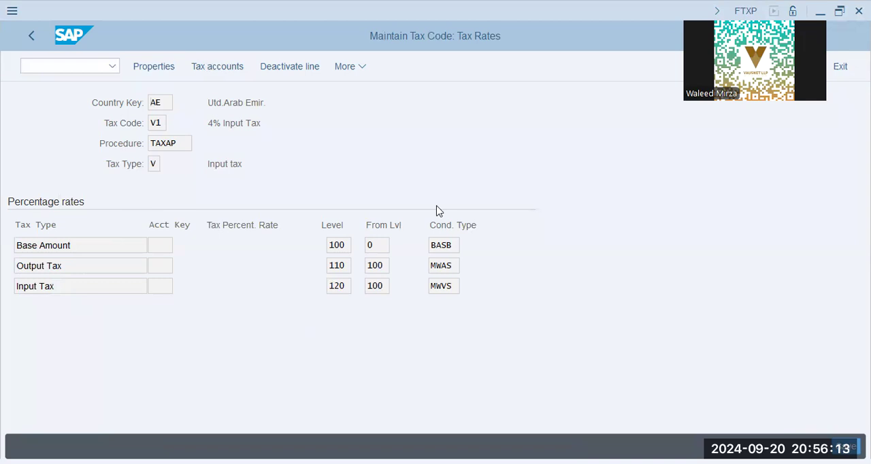
# - Look up processing key VST for the Input Tax account key, and leave V1 maintenance without saving
pyautogui.press('F4')
pyautogui.scroll(-15, 257, 403)
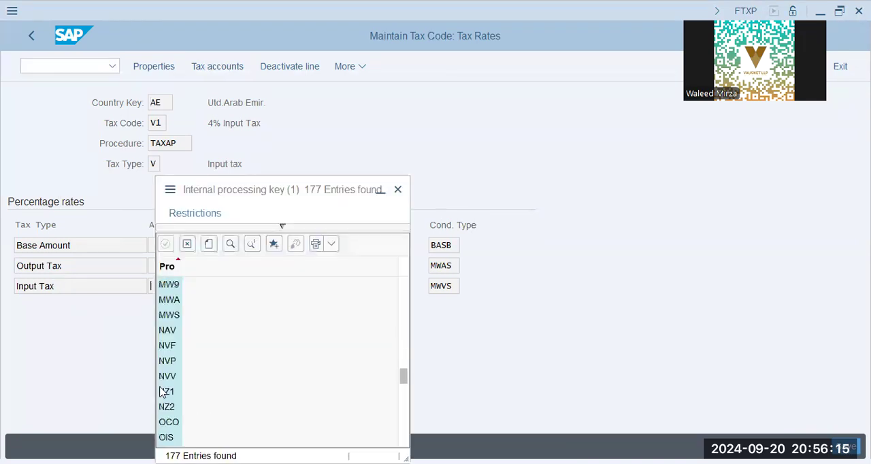
pyautogui.scroll(-2, 172, 349)
pyautogui.scroll(2, 172, 349)
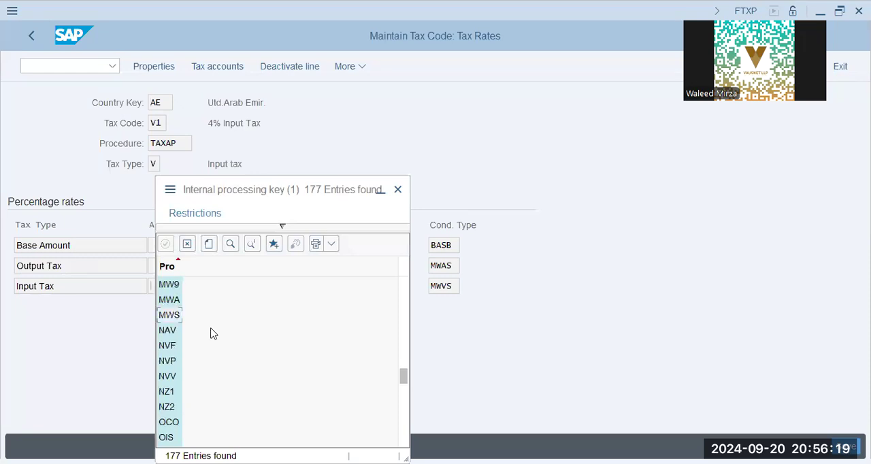
pyautogui.scroll(-8, 176, 406)
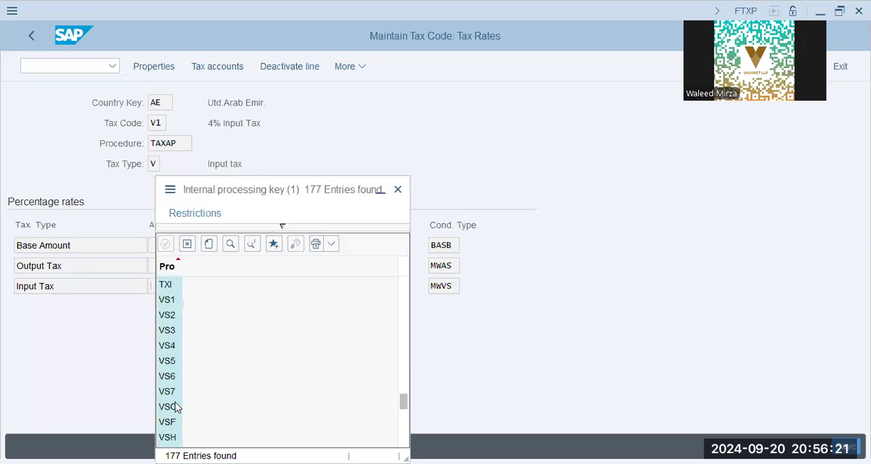
pyautogui.scroll(-1, 170, 433)
pyautogui.click(169, 425)
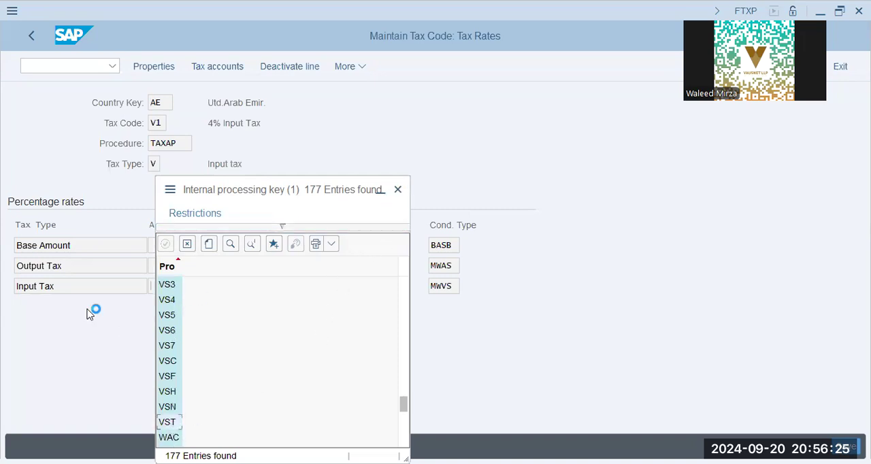
pyautogui.click(32, 36)
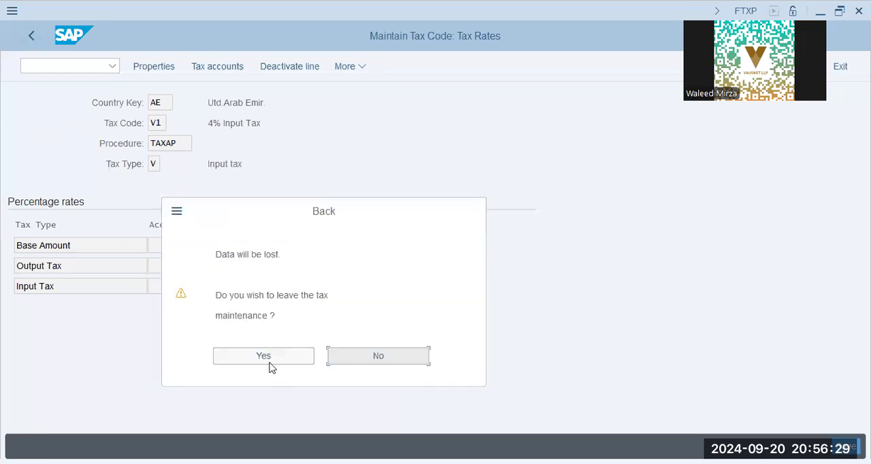
pyautogui.click(269, 362)
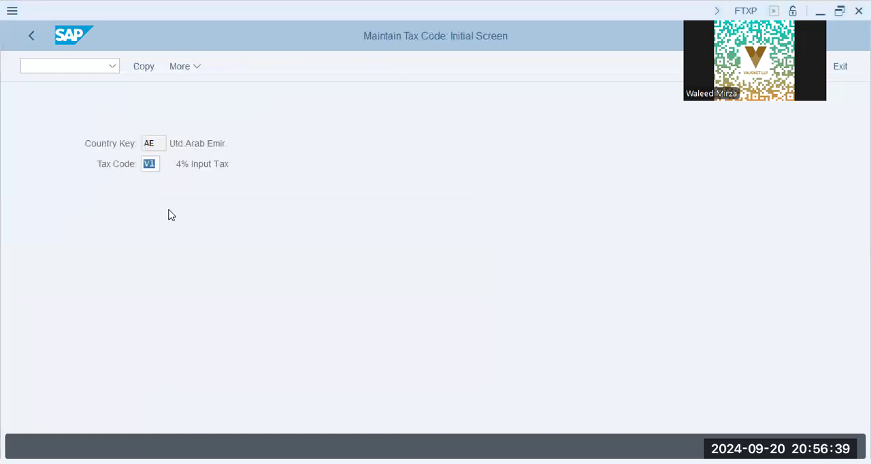
# - Create tax code A0 described as "0% Output Tax" with tax type A and CheckID enabled
pyautogui.write('a0')
pyautogui.press('Return')
pyautogui.write('0')
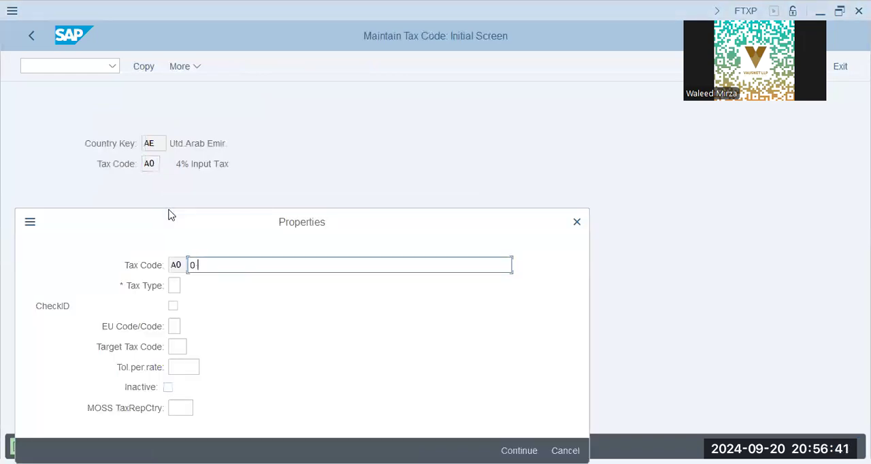
pyautogui.write('% Output Tax')
pyautogui.press('Tab')
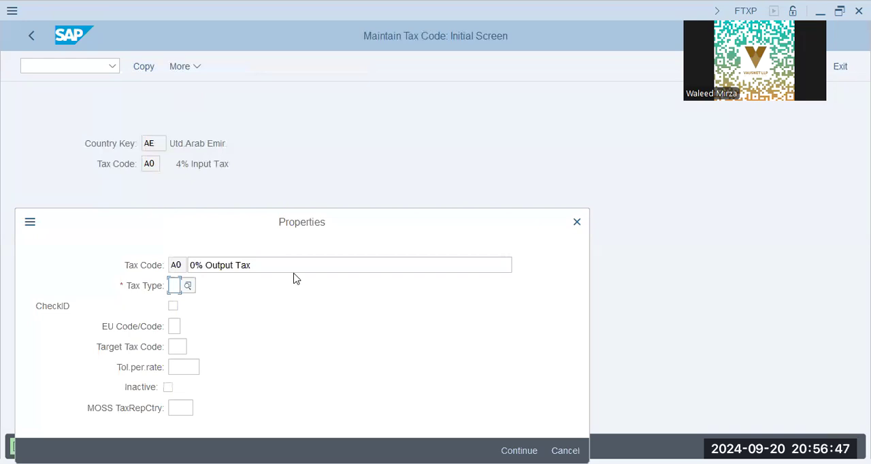
pyautogui.hotkey('alt', 'Tab')
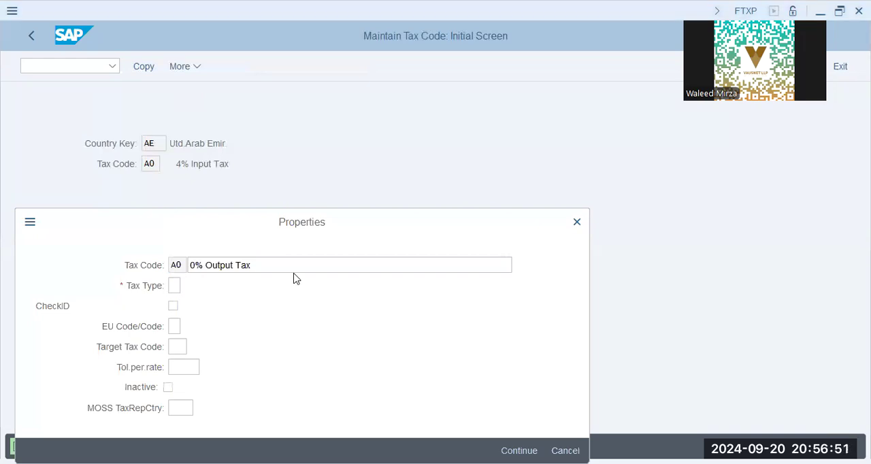
pyautogui.write('a')
pyautogui.click(174, 306)
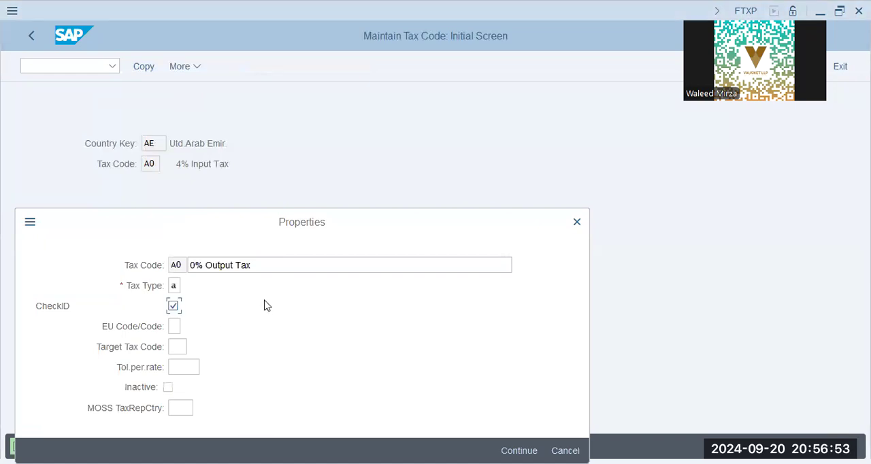
pyautogui.press('Return')
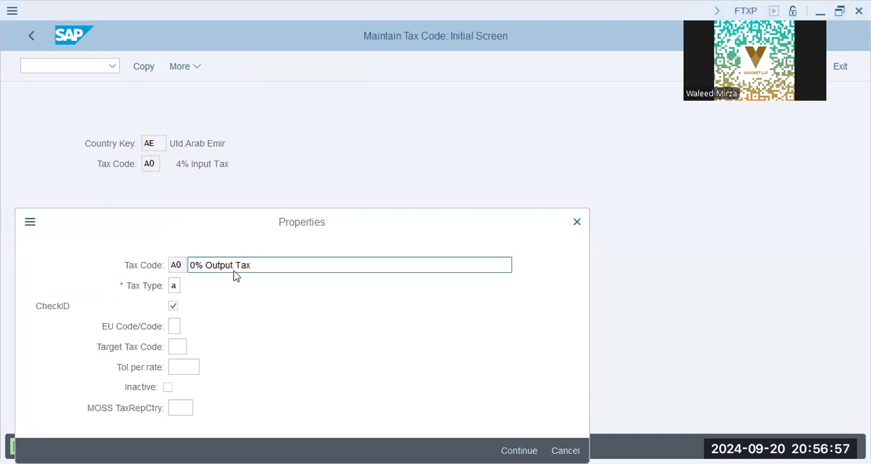
pyautogui.press('Return')
# - Deactivate the Input Tax line of tax code A0 and save the tax code
pyautogui.click(91, 283)
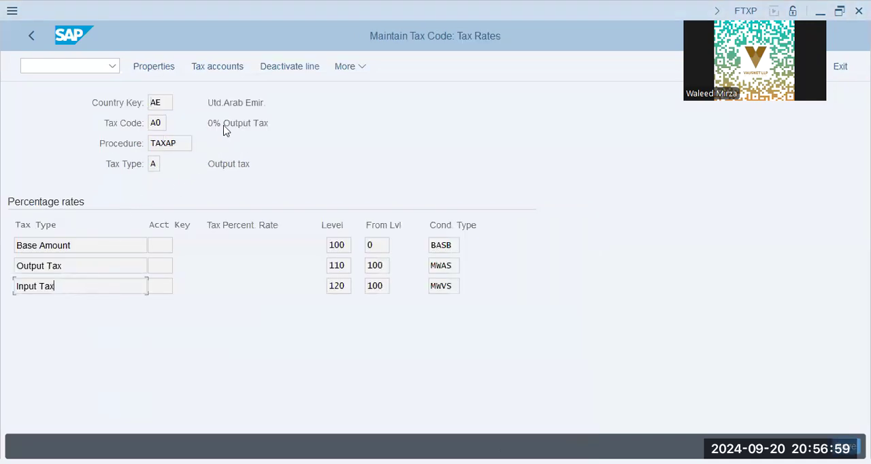
pyautogui.click(310, 66)
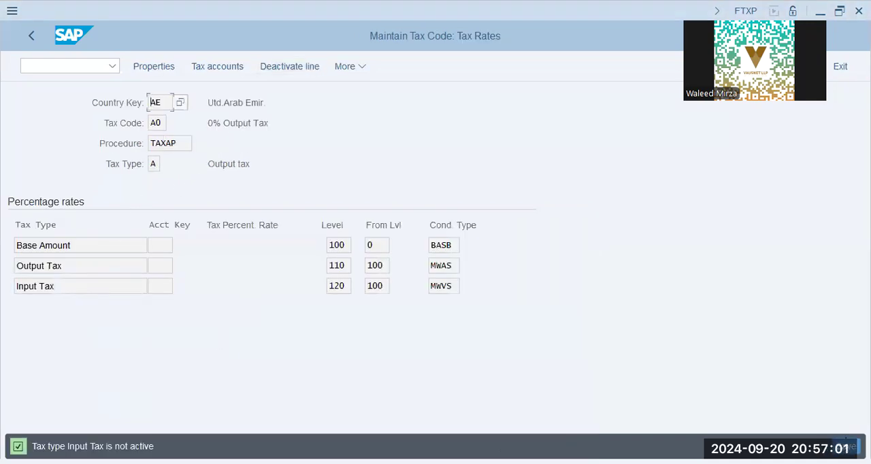
pyautogui.hotkey('ctrl', 's')
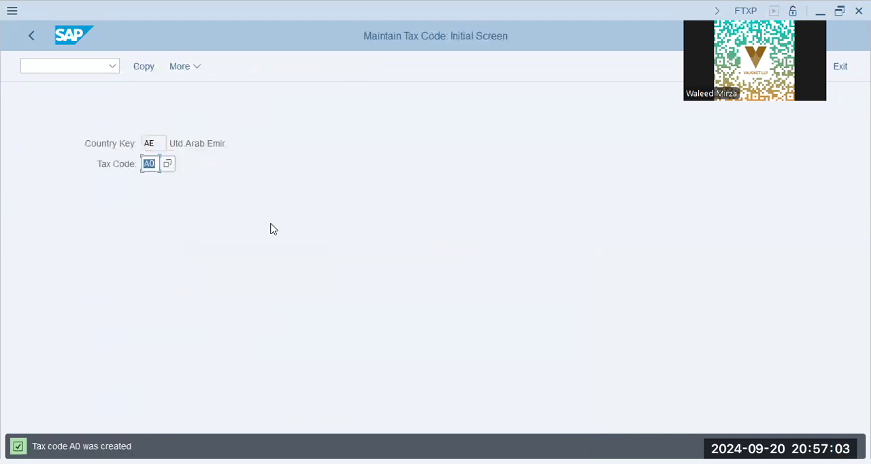
# - Create tax code A1 described as "14.5% Output Tax" with tax type A
pyautogui.write('a1')
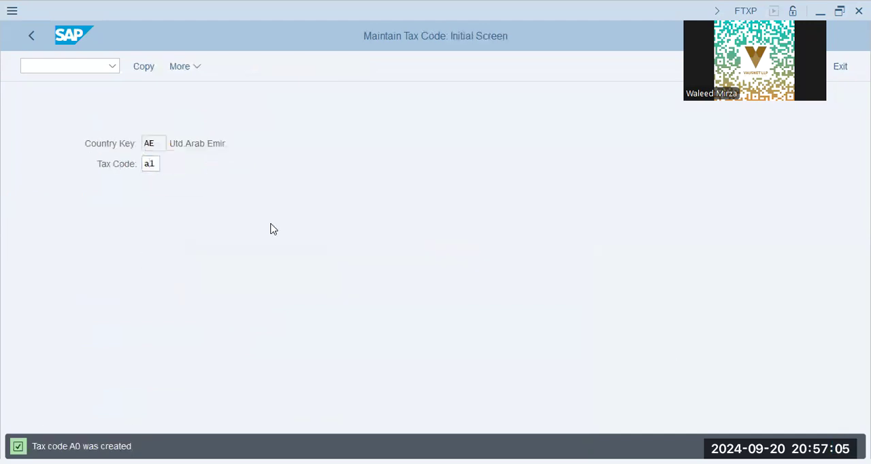
pyautogui.press('Return')
pyautogui.write('12')
pyautogui.press('BackSpace')
pyautogui.write('4.5% ')
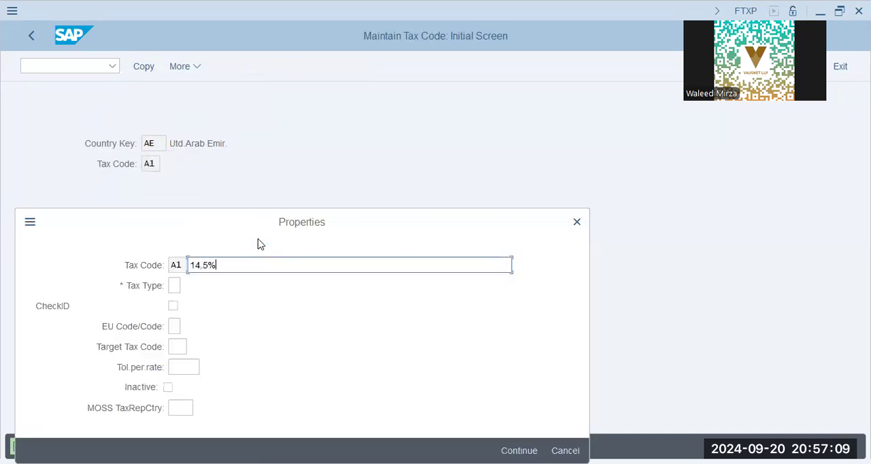
pyautogui.write('Output Tax')
pyautogui.press('Tab')
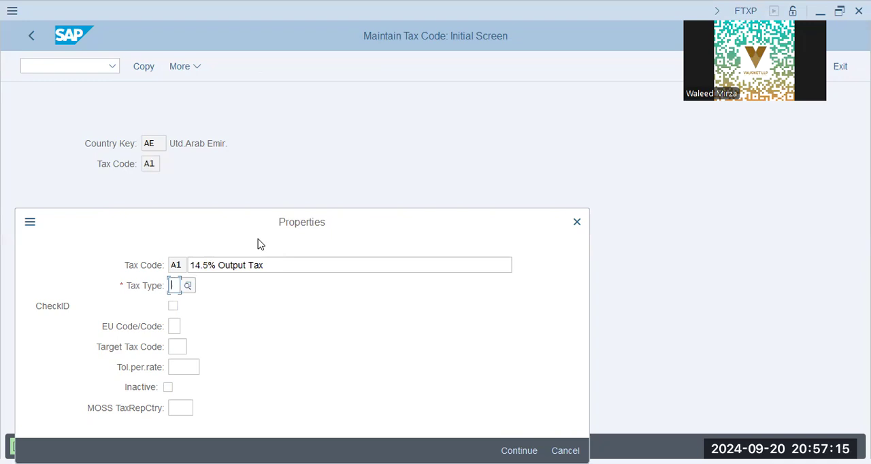
pyautogui.write('A')
pyautogui.press('Return')
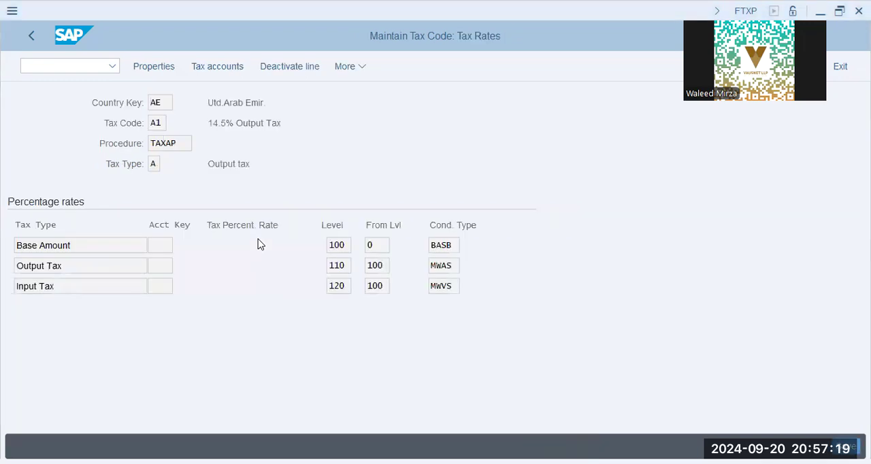
# - Deactivate the Input Tax line of tax code A1 and save the tax code
pyautogui.click(107, 284)
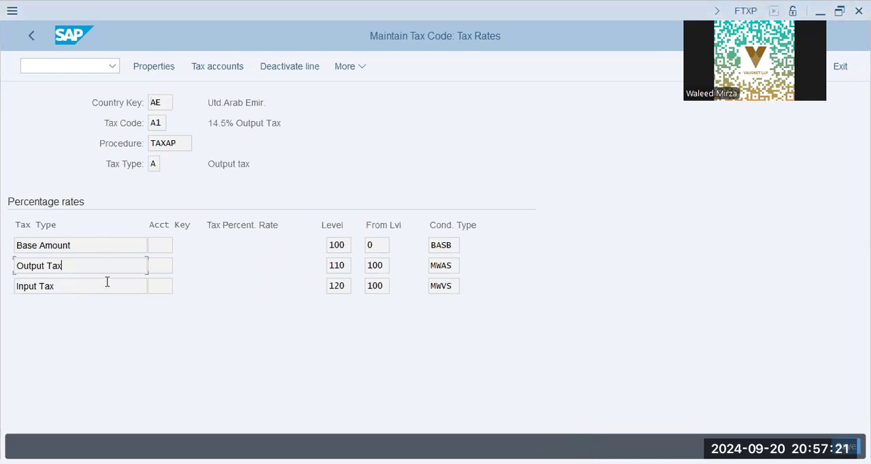
pyautogui.click(295, 71)
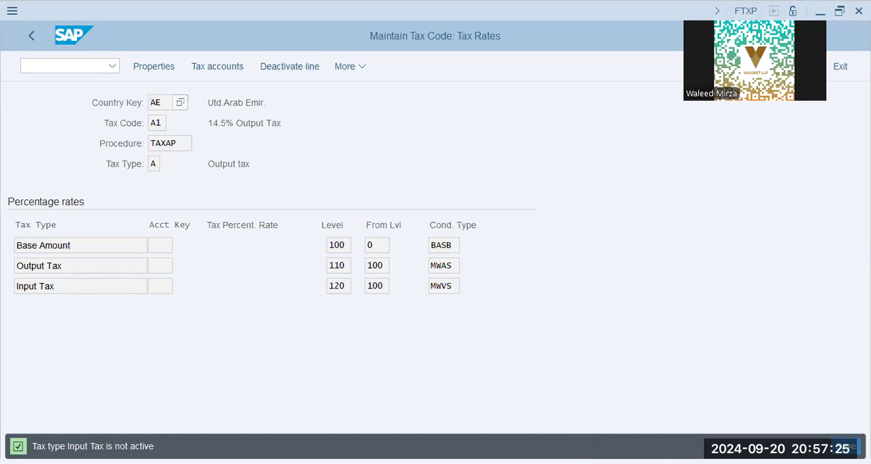
pyautogui.hotkey('ctrl', 's')
# - Open central G/L account maintenance (FS00) and list the accounts of company code XAP9
pyautogui.hotkey('ctrl', '/')
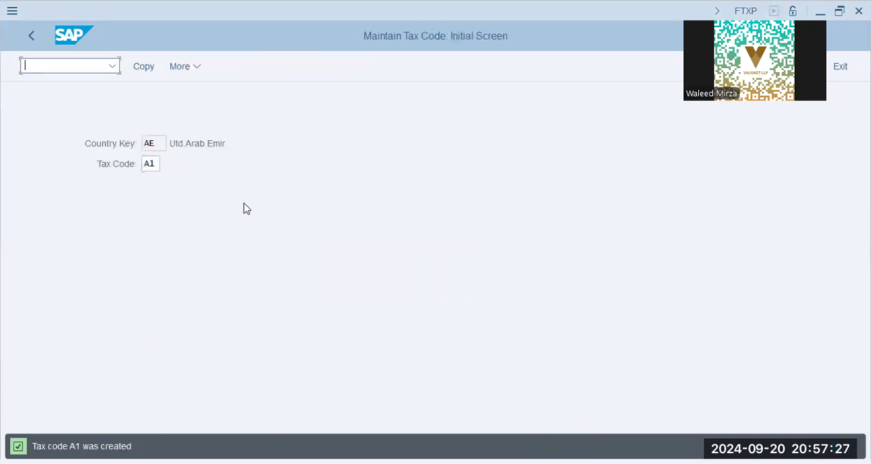
pyautogui.write('/n fs00')
pyautogui.press('Return')
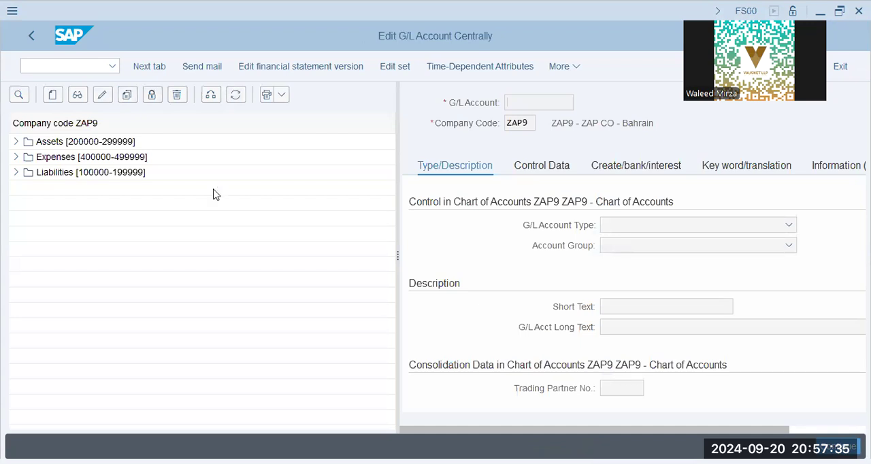
pyautogui.press('Return')
pyautogui.click(217, 99)
pyautogui.press('Return')
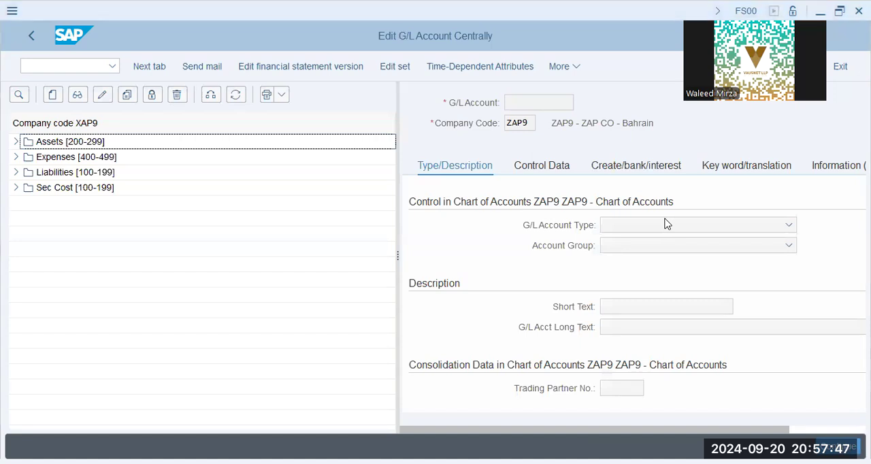
# - Copy the Retained Earnings account under Liabilities to new G/L account 100530 in company code XAP9
pyautogui.click(16, 141)
pyautogui.click(96, 159)
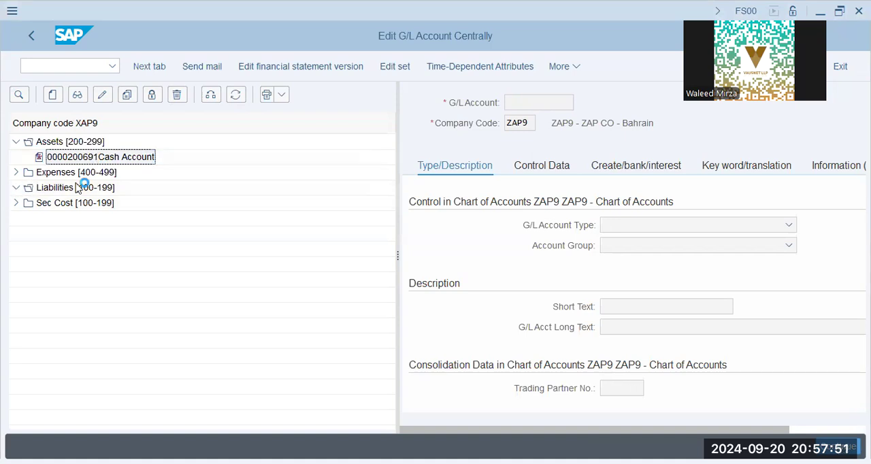
pyautogui.doubleClick(82, 187)
pyautogui.click(82, 203)
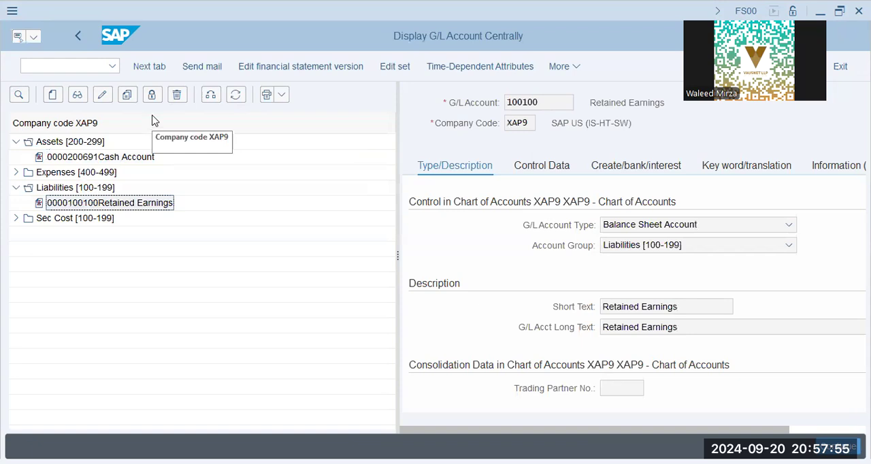
pyautogui.click(128, 96)
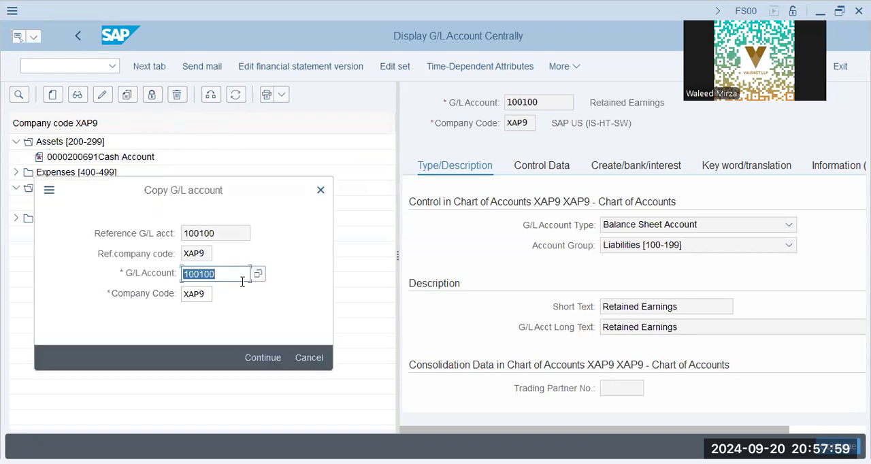
pyautogui.write('100530')
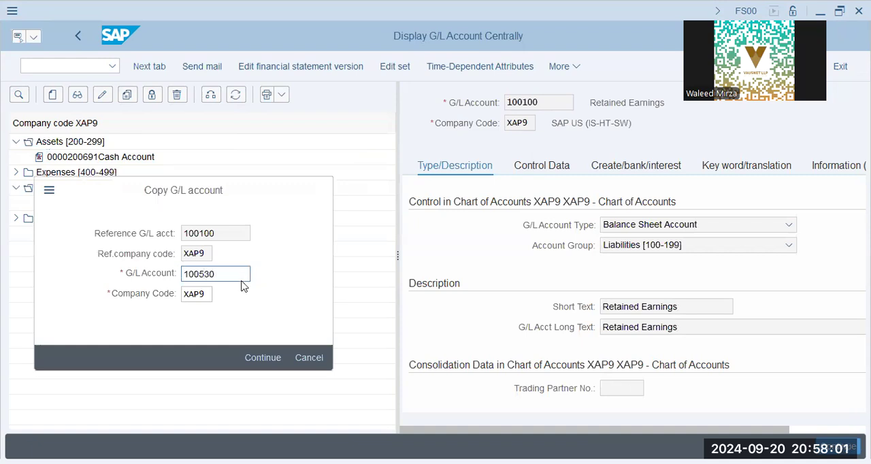
pyautogui.press('Return')
# - Set both the short text and the long text of G/L account 100530 to "VAT Payable"
pyautogui.moveTo(677, 312); pyautogui.dragTo(443, 316)
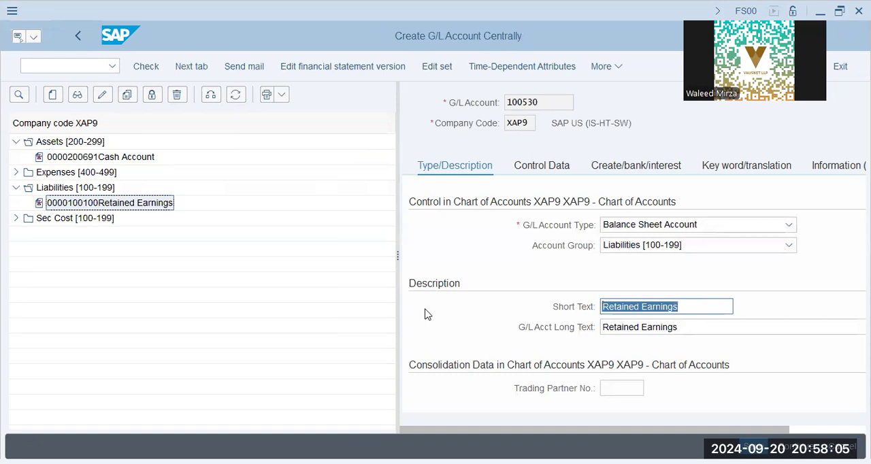
pyautogui.write('VAT Payable')
pyautogui.press('Tab')
pyautogui.write('VAP P')
pyautogui.press('BackSpace')
pyautogui.press('BackSpace')
pyautogui.press('BackSpace')
pyautogui.write('T Payabel')
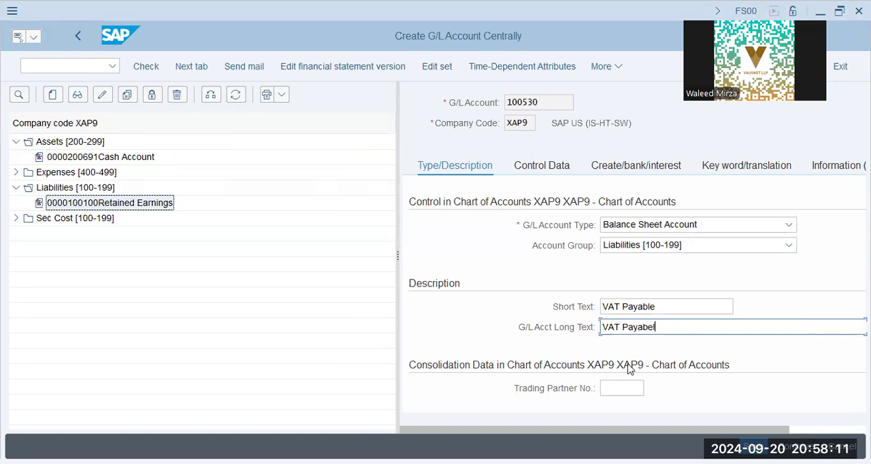
pyautogui.write('le')
pyautogui.press('Return')
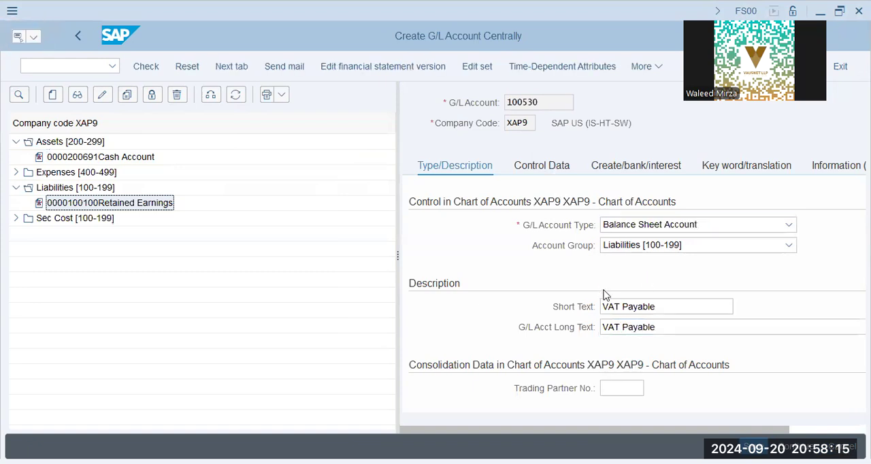
# - In the account's control data, set the tax category to Output Tax Account (>) and enable Open Item Management
pyautogui.press('Return')
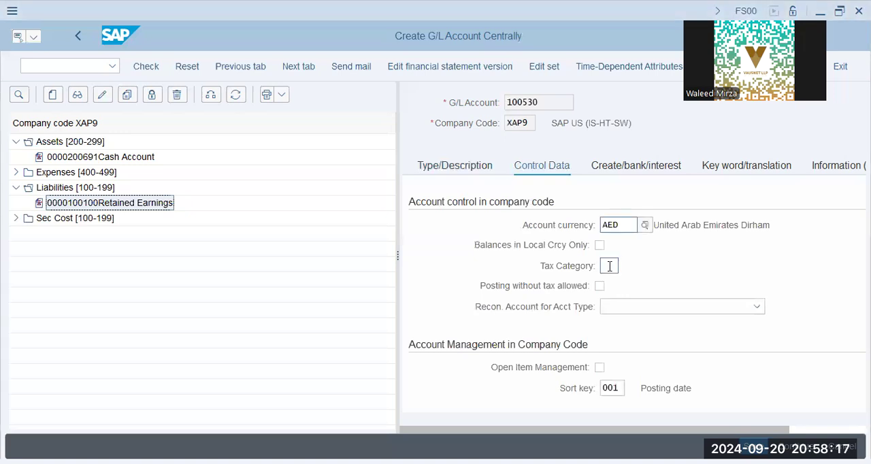
pyautogui.click(611, 265)
pyautogui.click(627, 266)
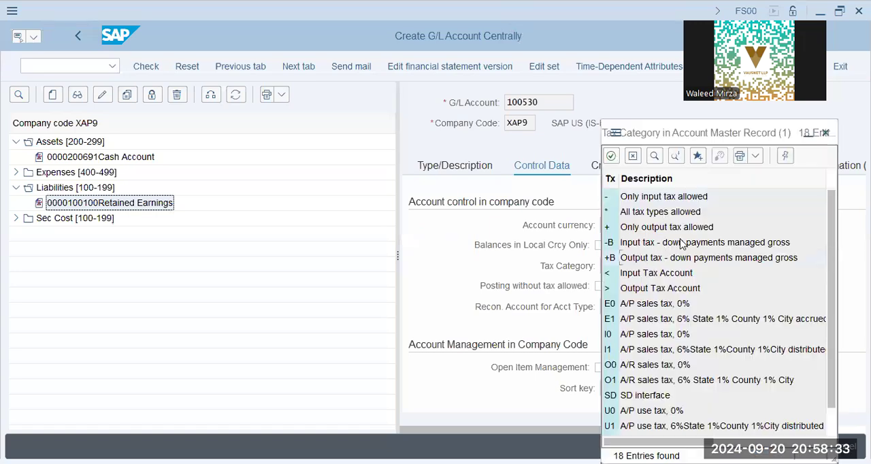
pyautogui.click(667, 285)
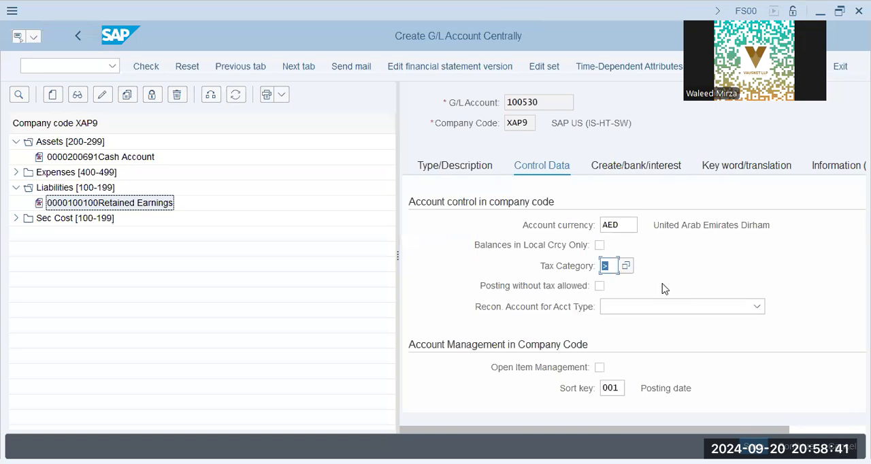
pyautogui.scroll(-3, 591, 267)
pyautogui.click(590, 265)
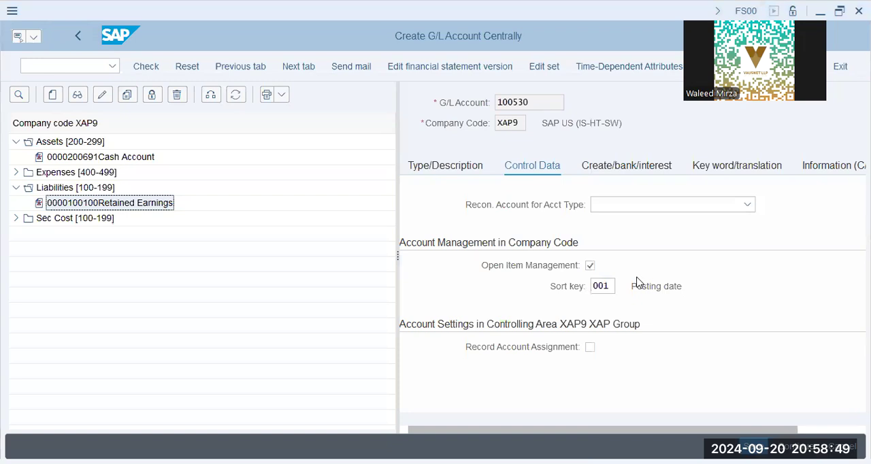
pyautogui.click(589, 315)
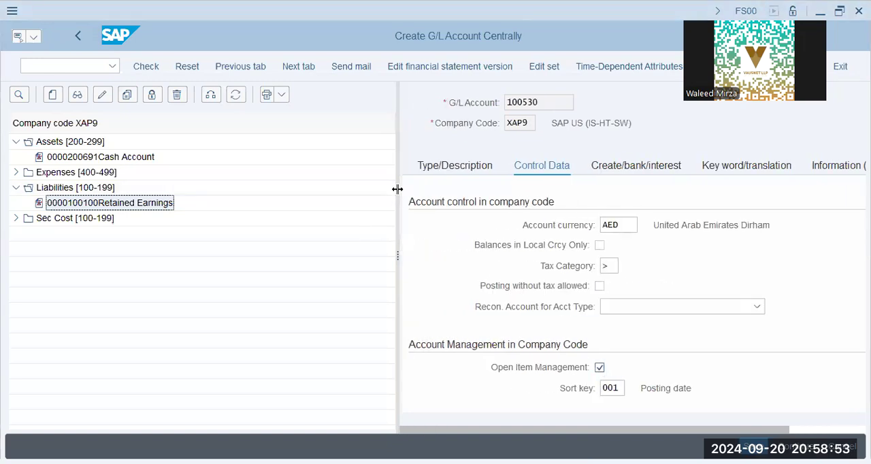
# - Set the field status group of the VAT Payable account to G041 in its document creation settings
pyautogui.moveTo(397, 189); pyautogui.dragTo(228, 189)
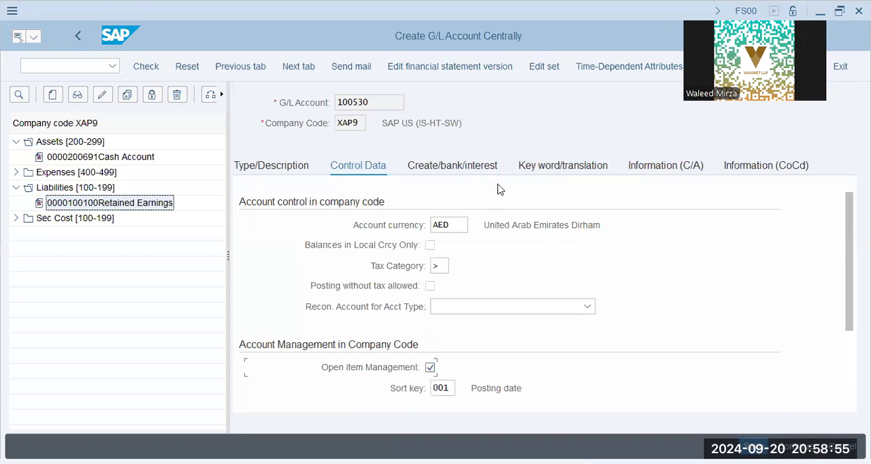
pyautogui.click(480, 169)
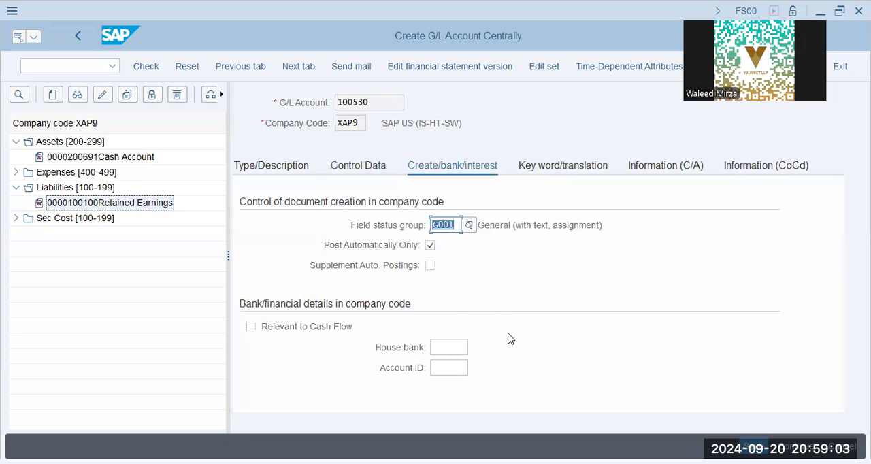
pyautogui.write('g041')
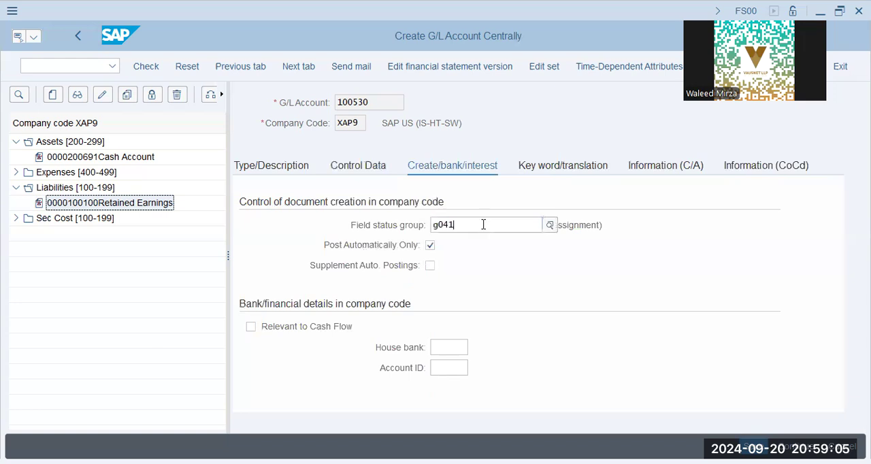
pyautogui.press('Return')
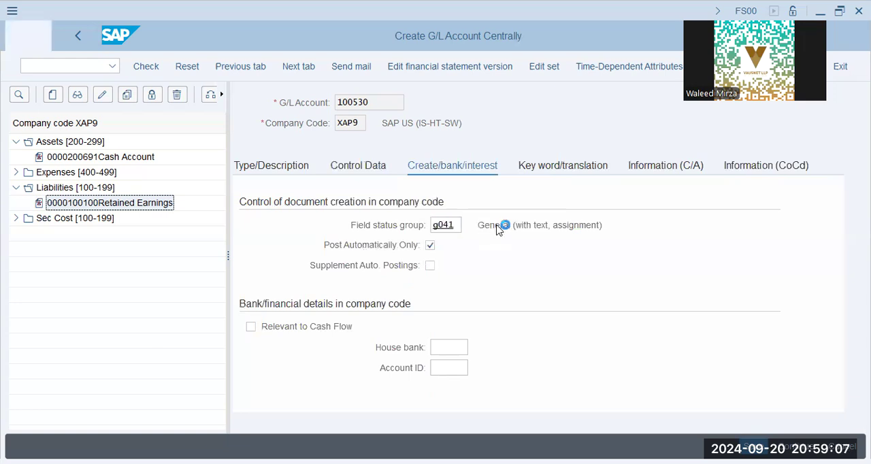
pyautogui.click(507, 225)
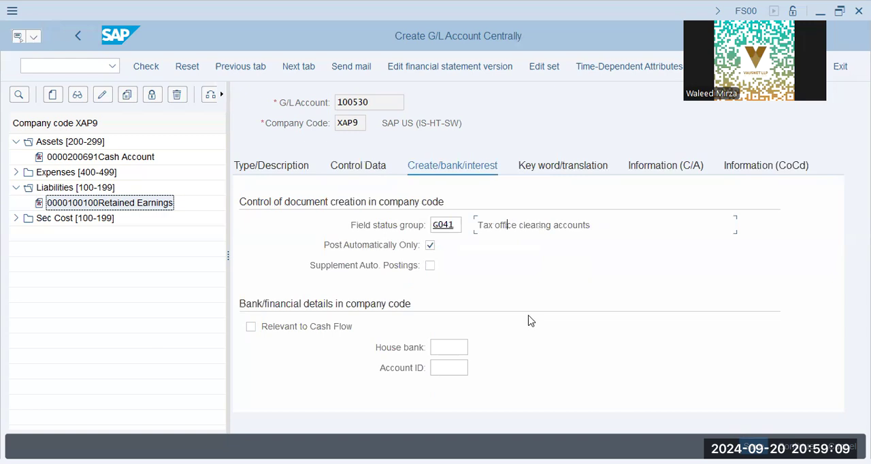
pyautogui.hotkey('alt', 'Tab')
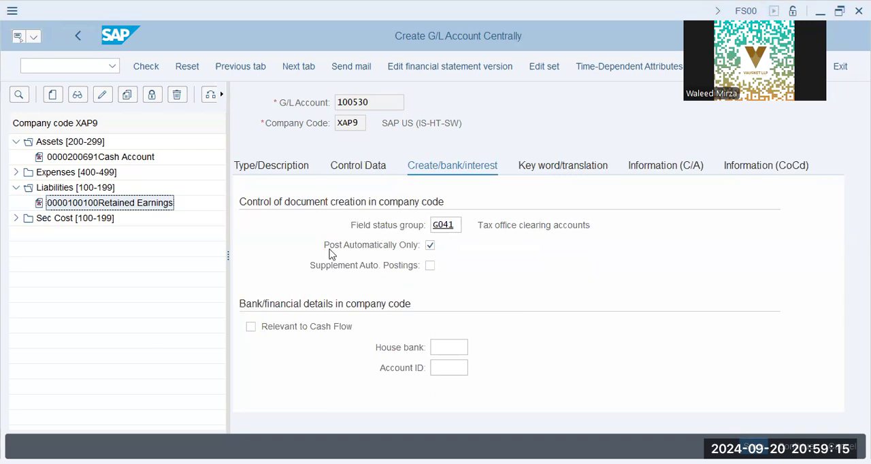
# - Save the VAT Payable account and copy it to new G/L account 200530 in company code XAP9
pyautogui.click(507, 224)
pyautogui.hotkey('ctrl', 's')
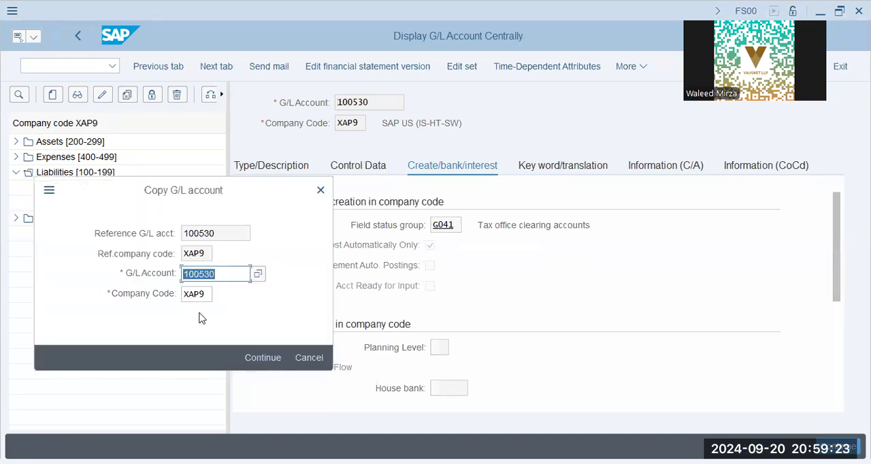
pyautogui.hotkey('alt', 'Tab')
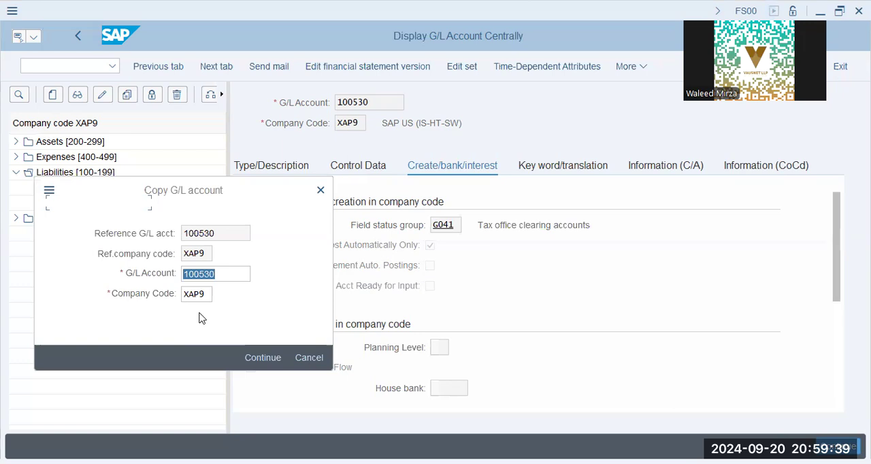
pyautogui.click(252, 333)
pyautogui.press('Home')
pyautogui.hotkey('shift', 'Right')
pyautogui.write('2')
pyautogui.press('Return')
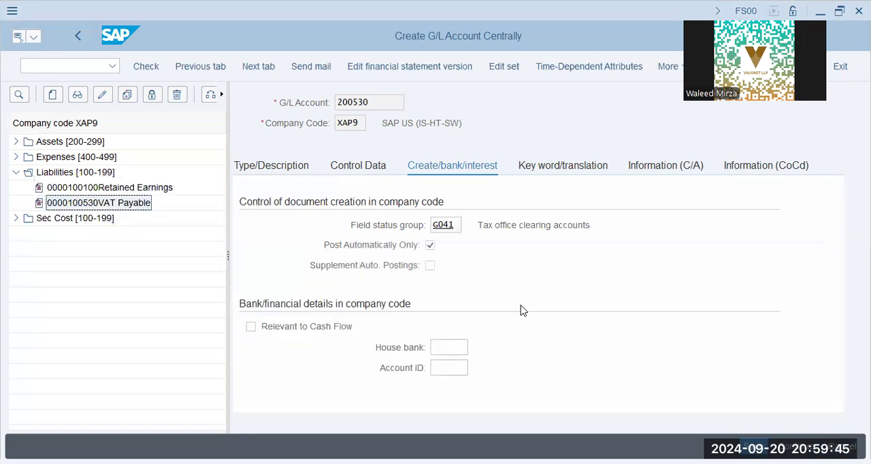
# - Set both the short text and the long text of G/L account 200530 to "VAT Receivable"
pyautogui.moveTo(521, 306); pyautogui.dragTo(455, 307)
pyautogui.write('Receivable')
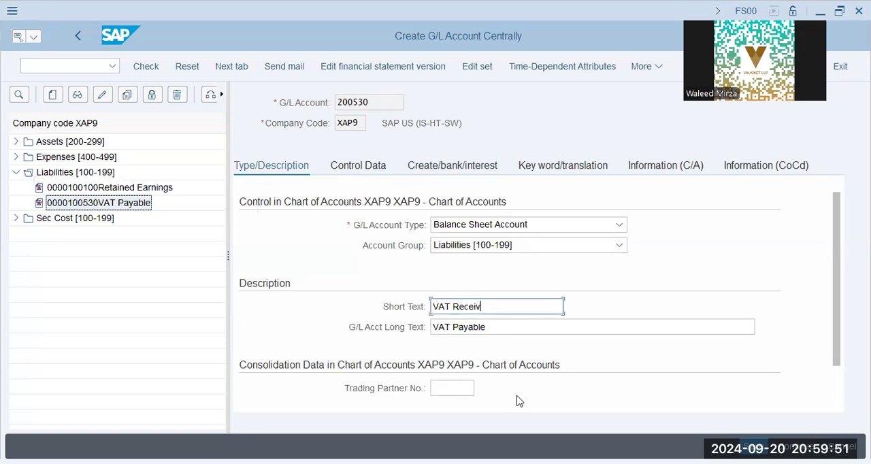
pyautogui.press('Tab')
pyautogui.press('End')
pyautogui.hotkey('shift', 'Left')
pyautogui.hotkey('shift', 'Left')
pyautogui.hotkey('shift', 'Left')
pyautogui.hotkey('shift', 'Left')
pyautogui.hotkey('shift', 'Left')
pyautogui.hotkey('shift', 'Left')
pyautogui.hotkey('shift', 'Left')
pyautogui.hotkey('shift', 'Left')
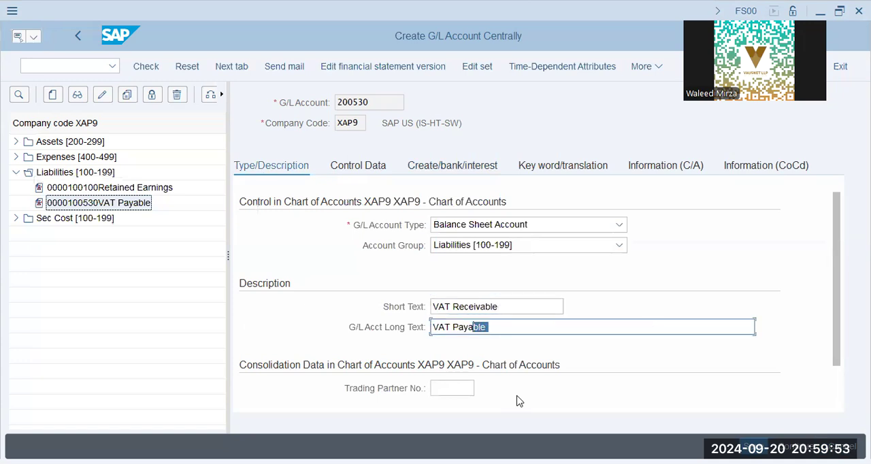
pyautogui.write('Receivable')
# - Set the tax category of the VAT Receivable account to Input Tax Account (<) and try to save the account
pyautogui.click(361, 171)
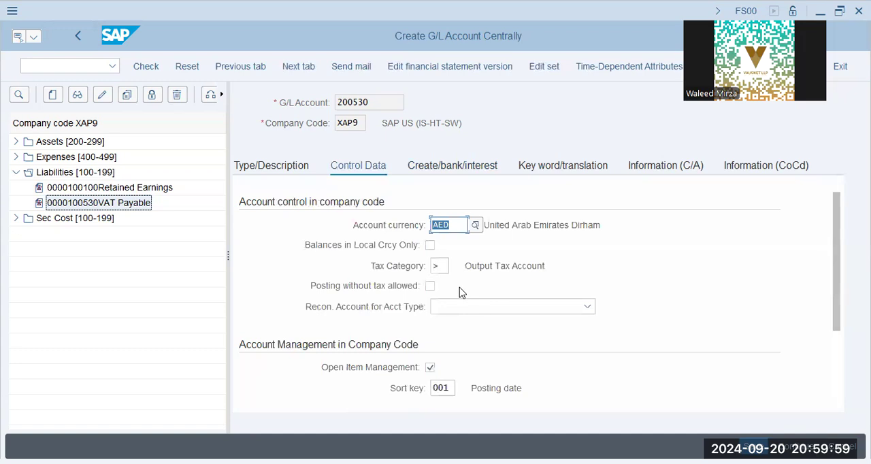
pyautogui.click(436, 265)
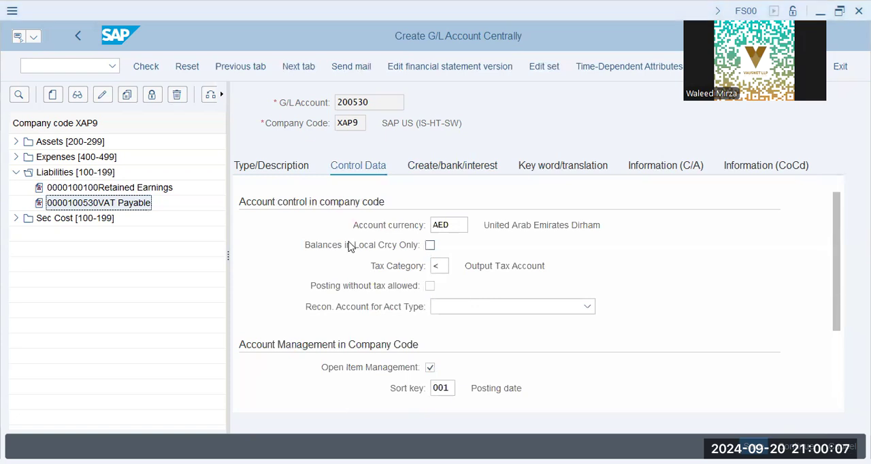
pyautogui.press('Return')
pyautogui.click(484, 266)
pyautogui.click(754, 447)
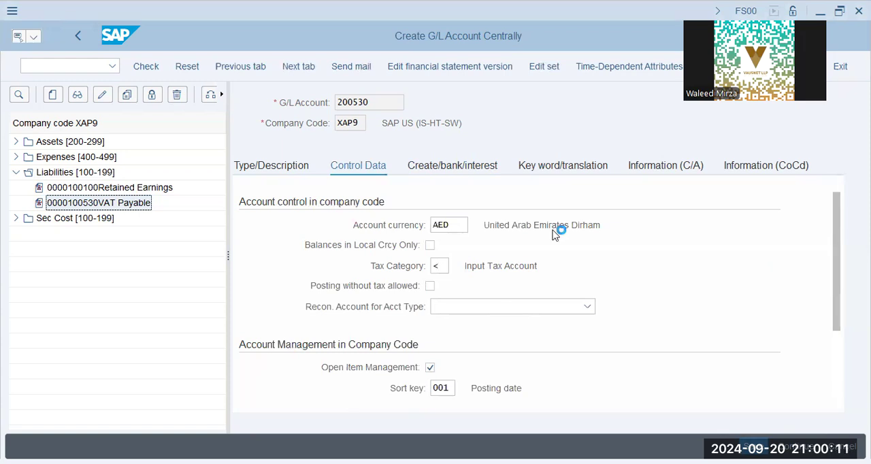
pyautogui.click(167, 240)
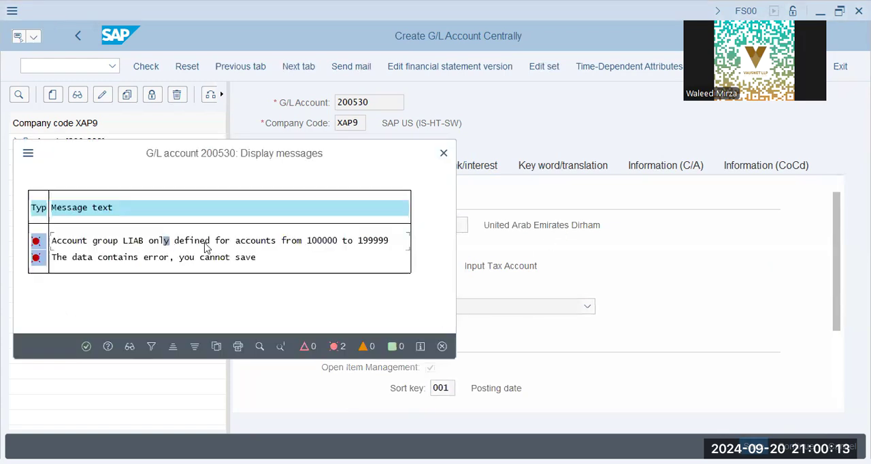
pyautogui.click(86, 347)
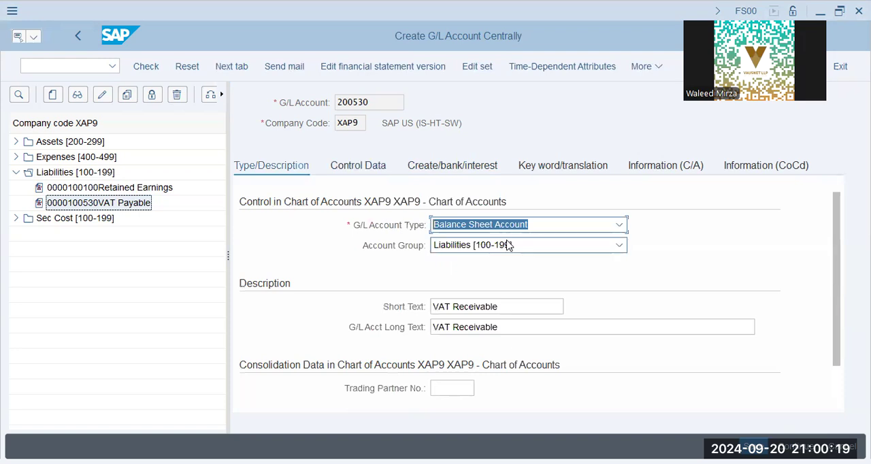
# - Change the account group of the VAT Receivable account to Assets [200-299] and save it
pyautogui.click(507, 246)
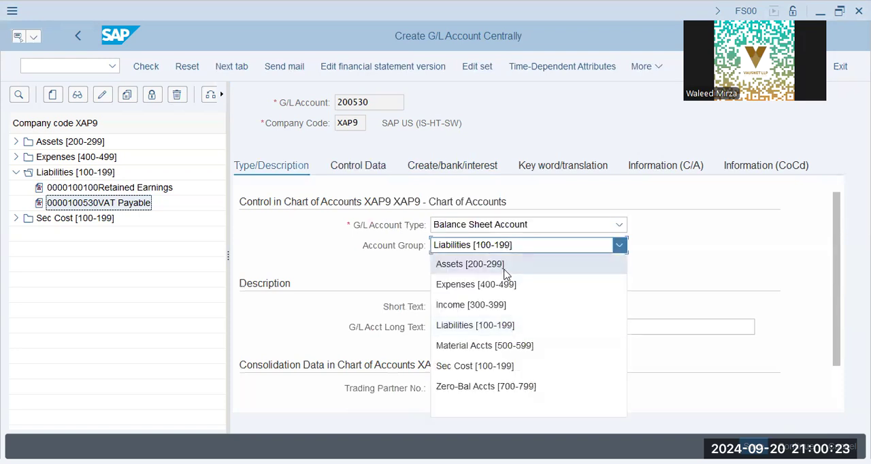
pyautogui.click(505, 269)
pyautogui.click(846, 448)
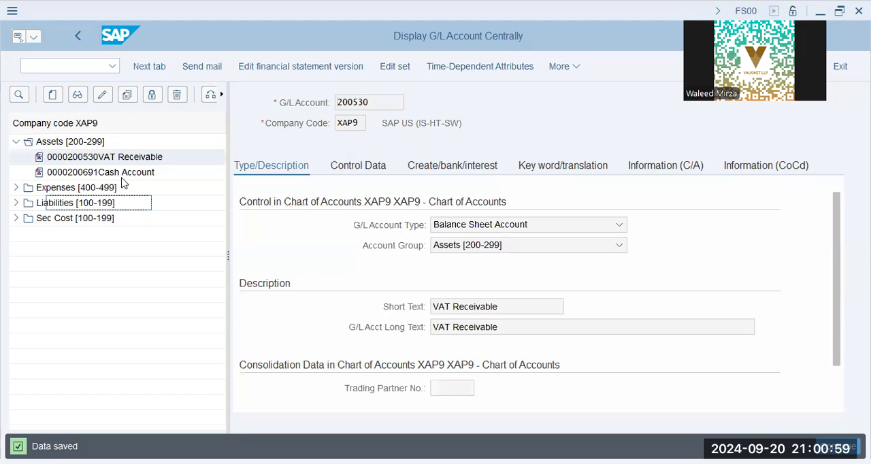
pyautogui.click(85, 219)
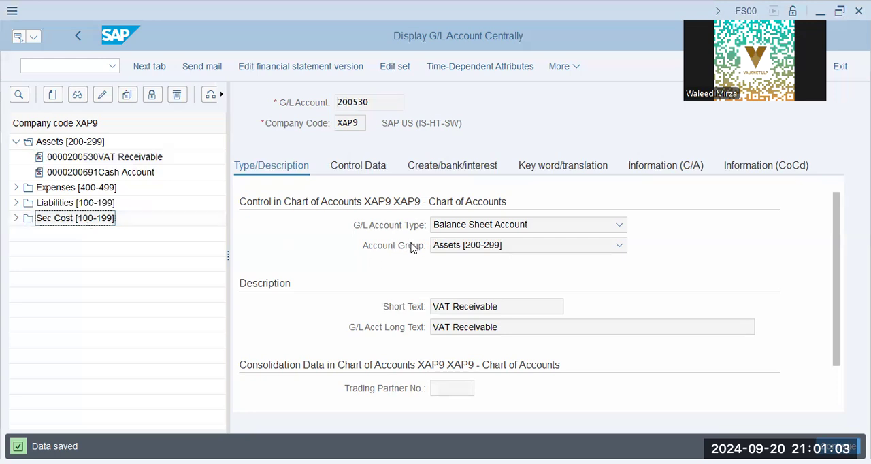
pyautogui.click(504, 246)
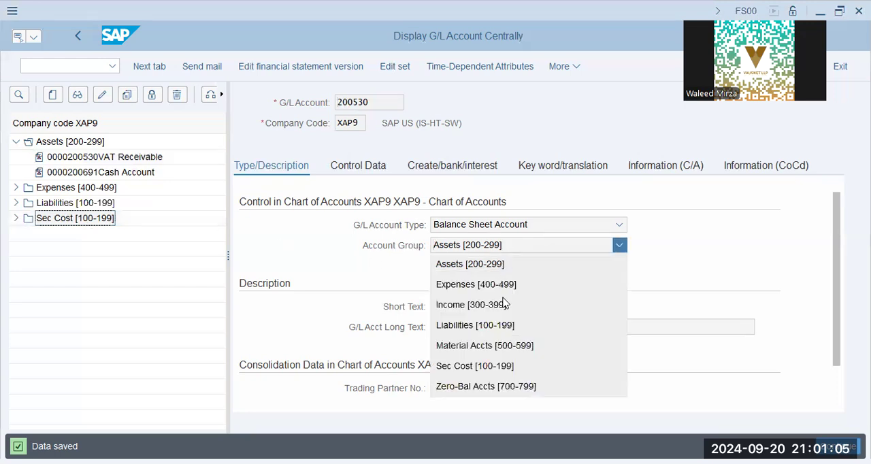
pyautogui.click(244, 257)
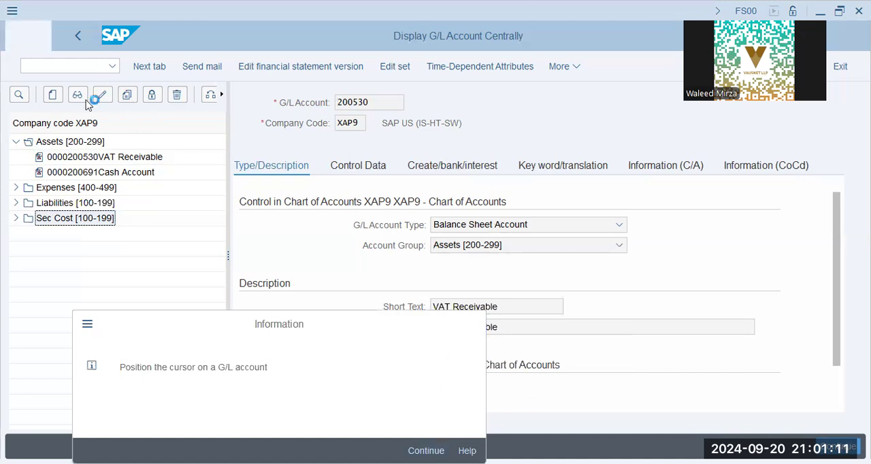
pyautogui.press('Return')
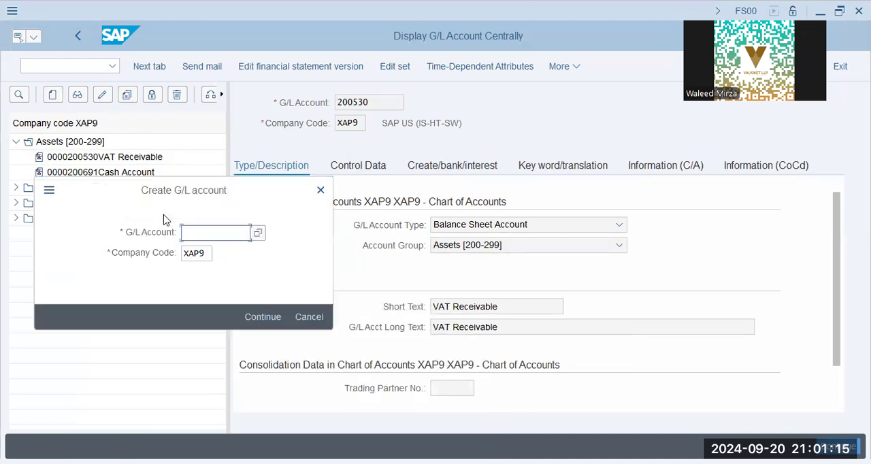
# - Create G/L account 300510 in company code XAP9 with account type Primary Costs or Revenue and account group Income [300-399]
pyautogui.write('300510')
pyautogui.press('Return')
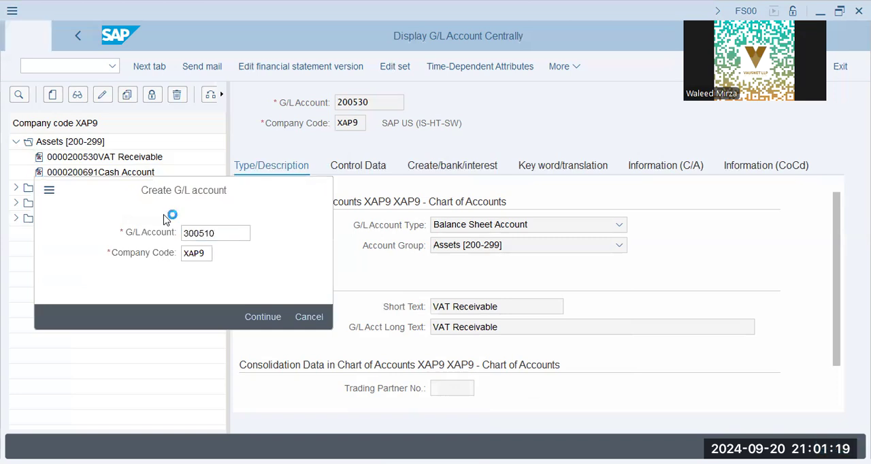
pyautogui.click(474, 230)
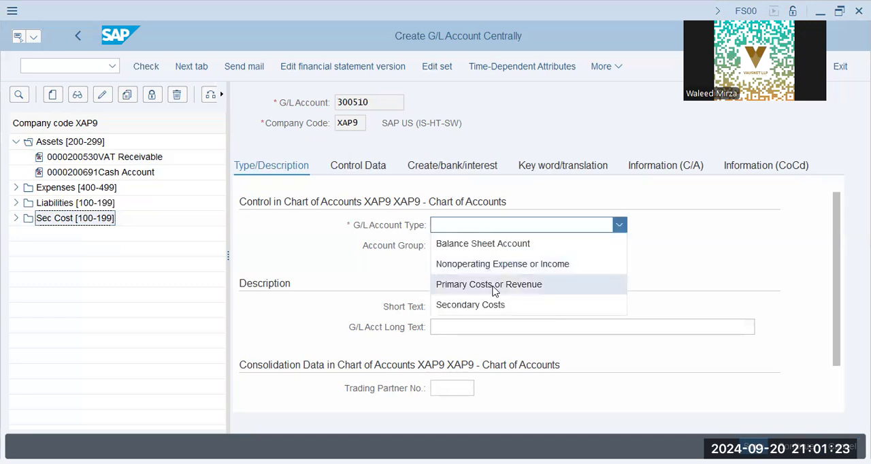
pyautogui.click(495, 284)
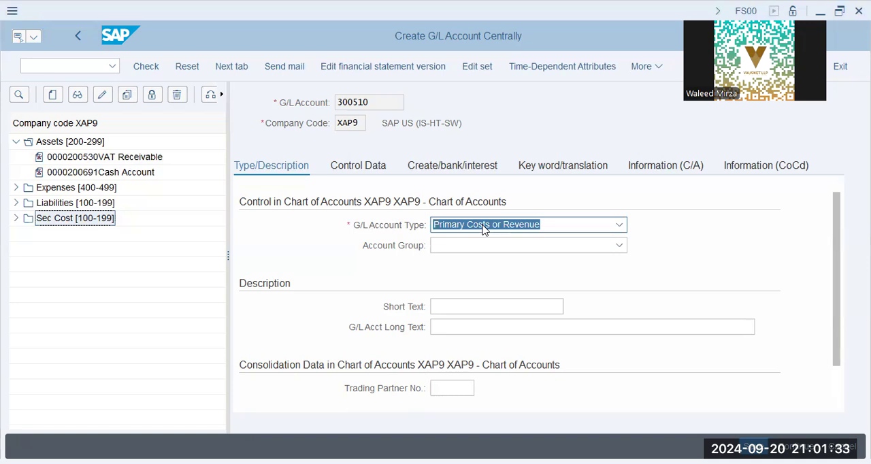
pyautogui.click(481, 252)
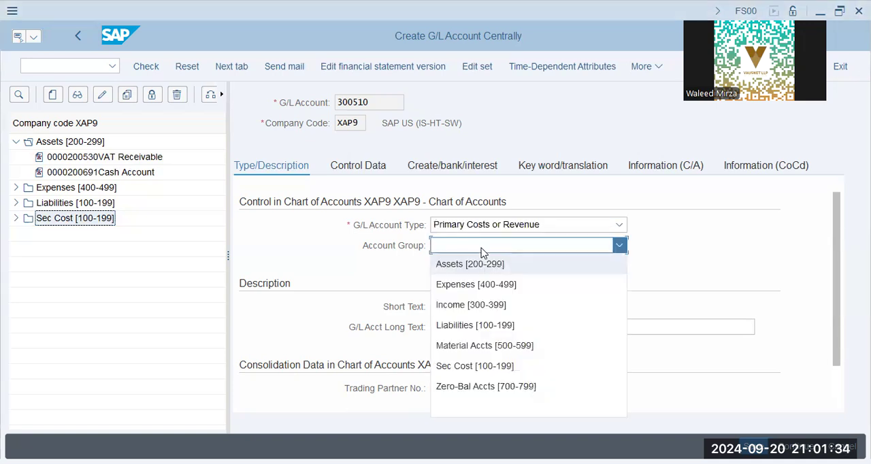
pyautogui.click(489, 305)
# - Set both the short text and the long text of G/L account 300510 to "Sales Account"
pyautogui.click(490, 308)
pyautogui.write('Sales')
pyautogui.press('Down')
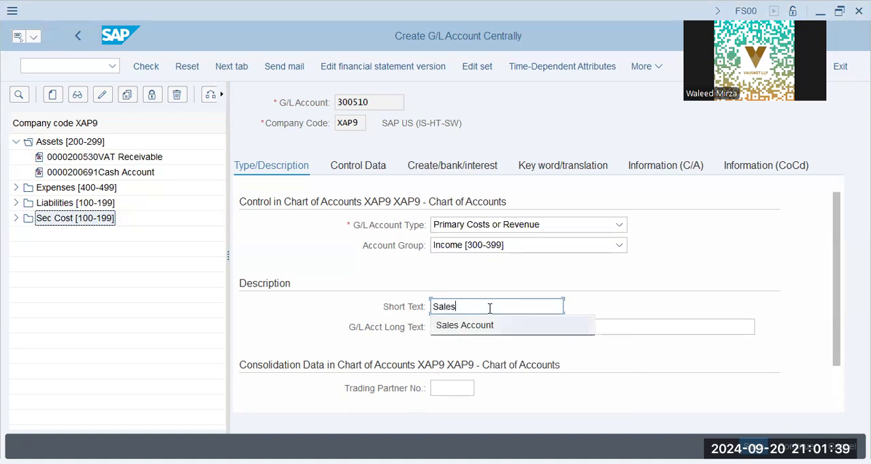
pyautogui.press('Tab')
pyautogui.write('Sal')
pyautogui.press('Down')
pyautogui.press('Down')
pyautogui.press('Return')
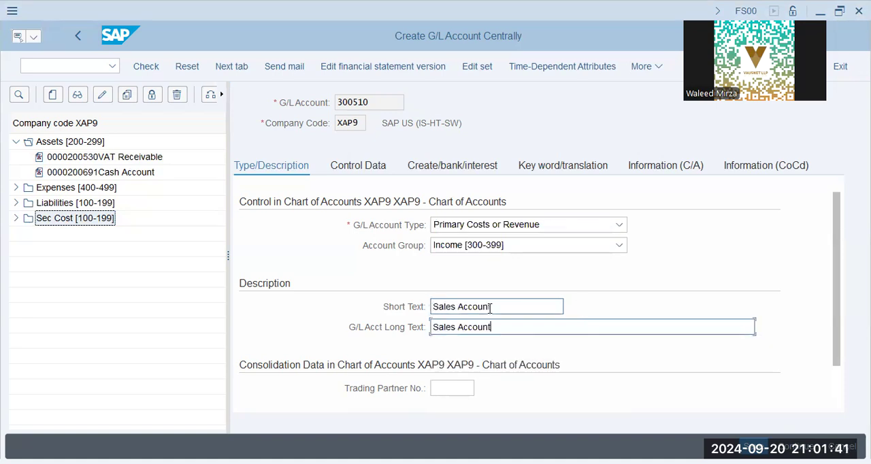
# - In the Sales Account's control data, allow posting without tax and set the tax category to Only output tax allowed (+)
pyautogui.click(368, 168)
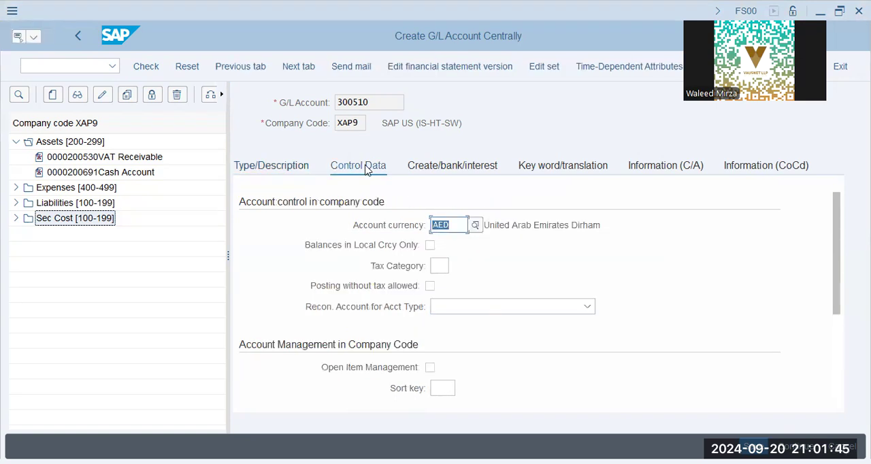
pyautogui.hotkey('alt', 'Tab')
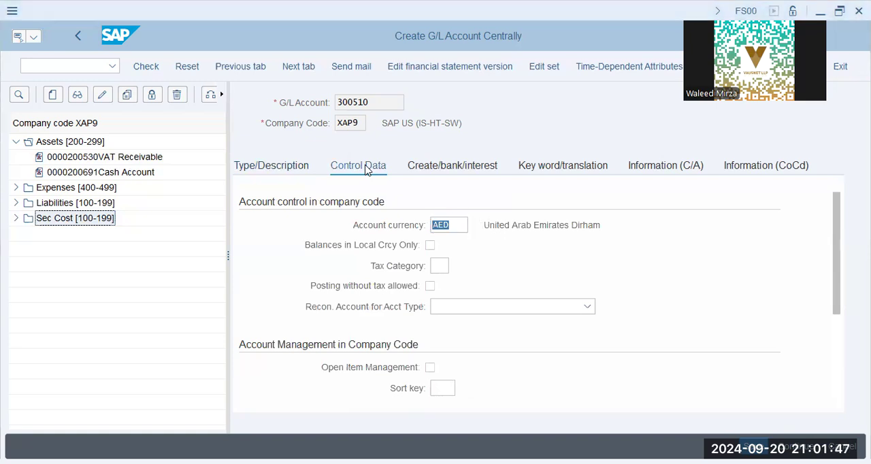
pyautogui.click(431, 286)
pyautogui.click(439, 266)
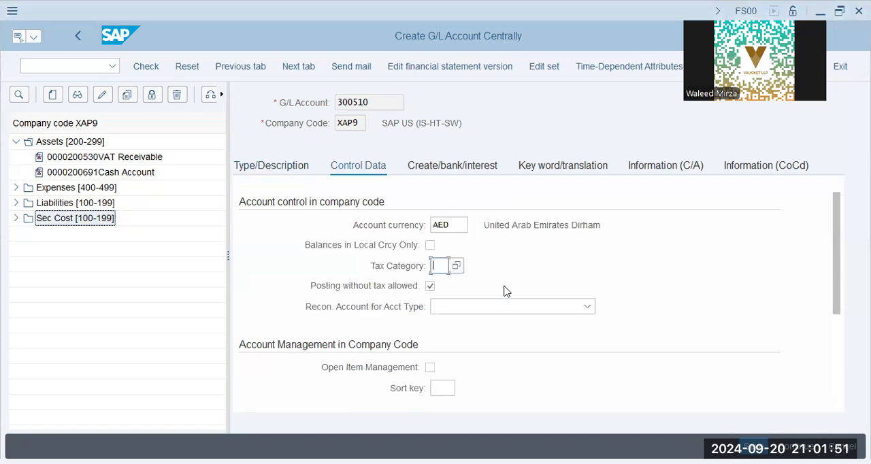
pyautogui.click(456, 266)
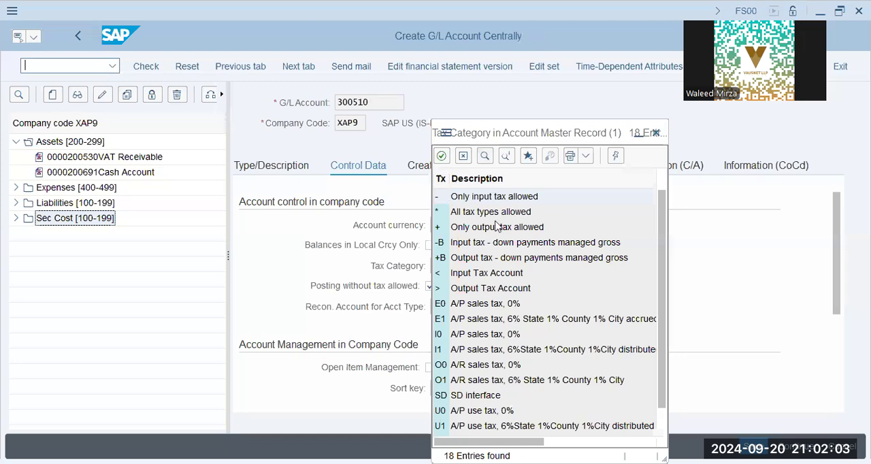
pyautogui.doubleClick(608, 233)
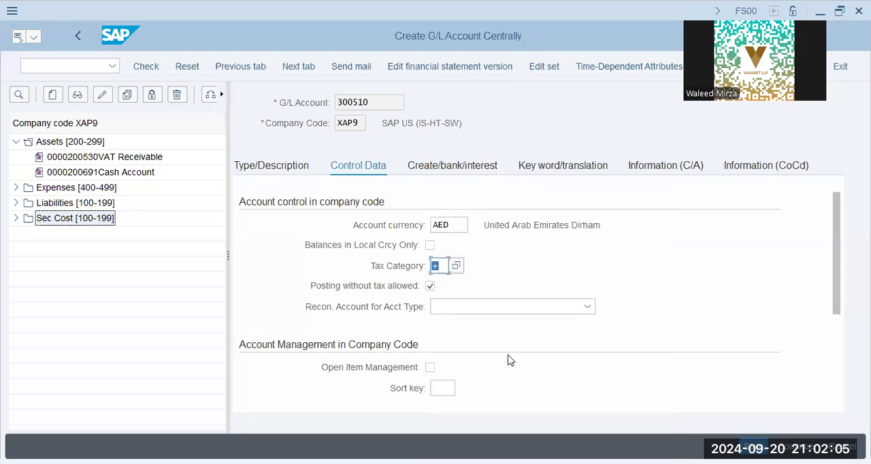
# - Set the sort key of the Sales Account to 001 (Posting date)
pyautogui.click(443, 388)
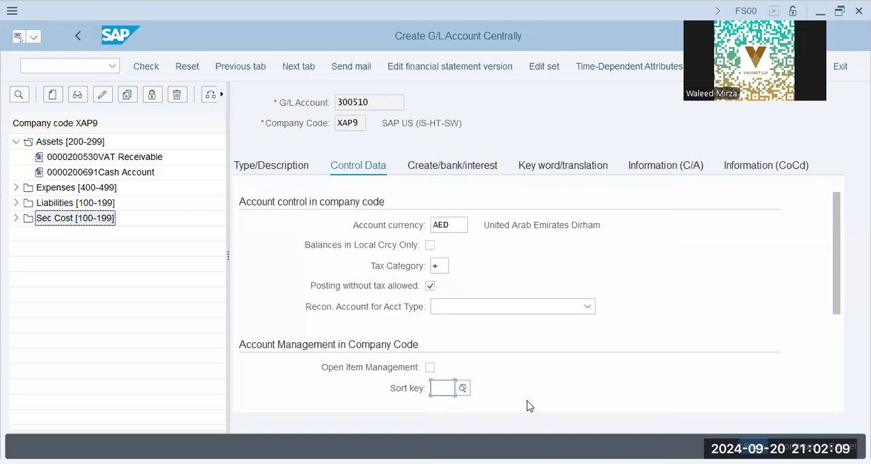
pyautogui.write('001')
pyautogui.press('Return')
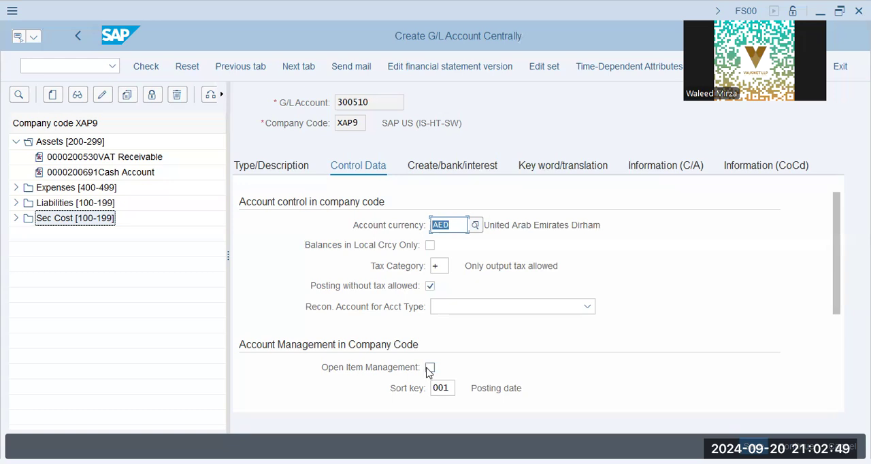
# - Set the field status group of the Sales Account to G029 (Revenue accounts) in its document creation settings
pyautogui.click(533, 302)
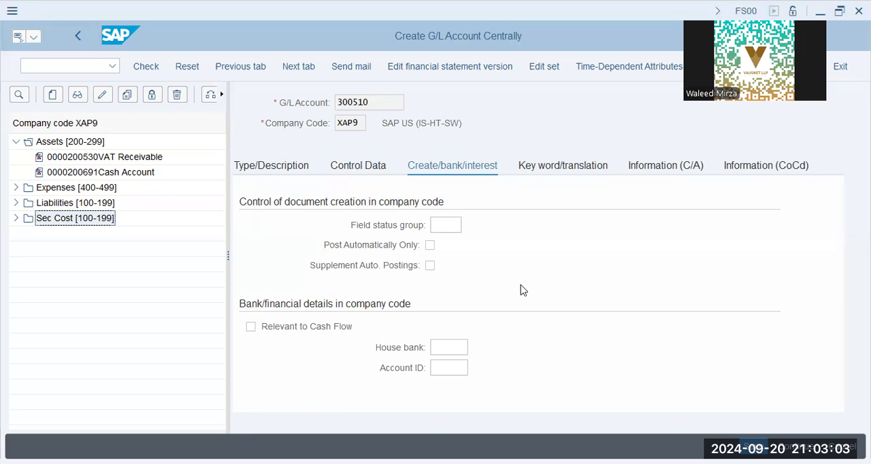
pyautogui.click(521, 286)
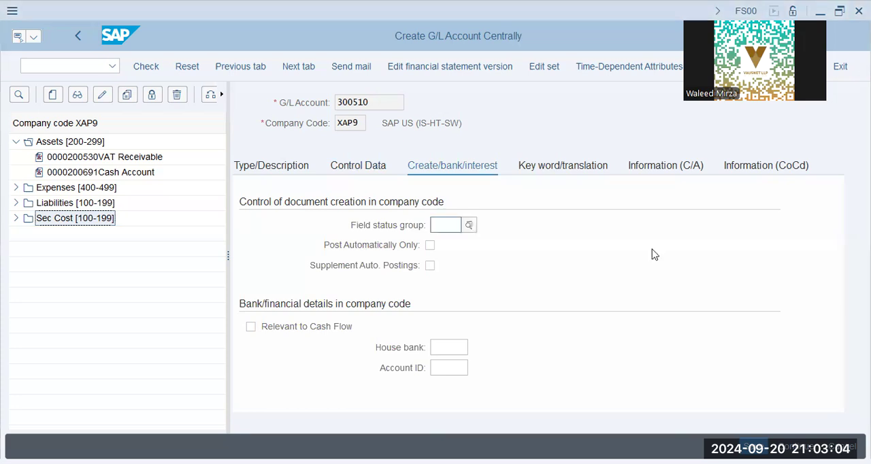
pyautogui.click(470, 230)
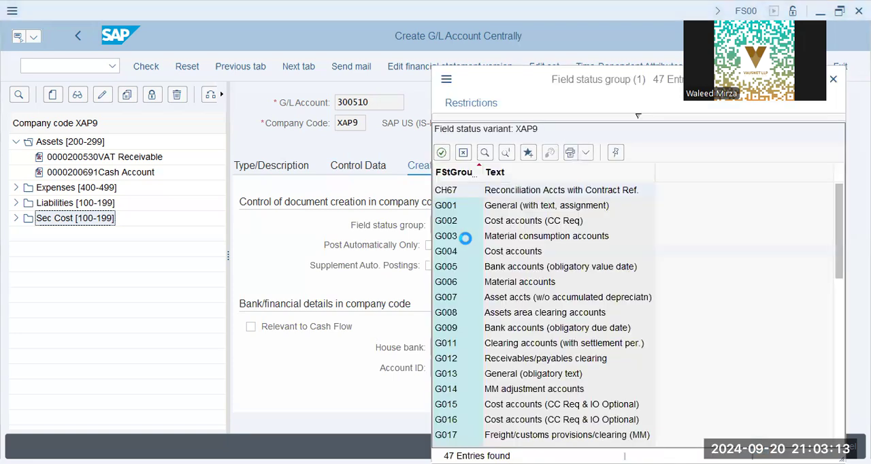
pyautogui.scroll(-1, 536, 279)
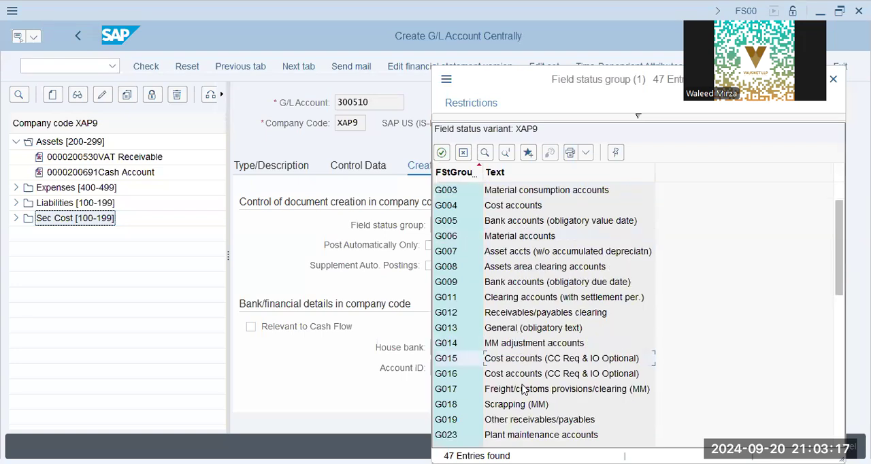
pyautogui.scroll(-1, 525, 390)
pyautogui.scroll(-1, 524, 395)
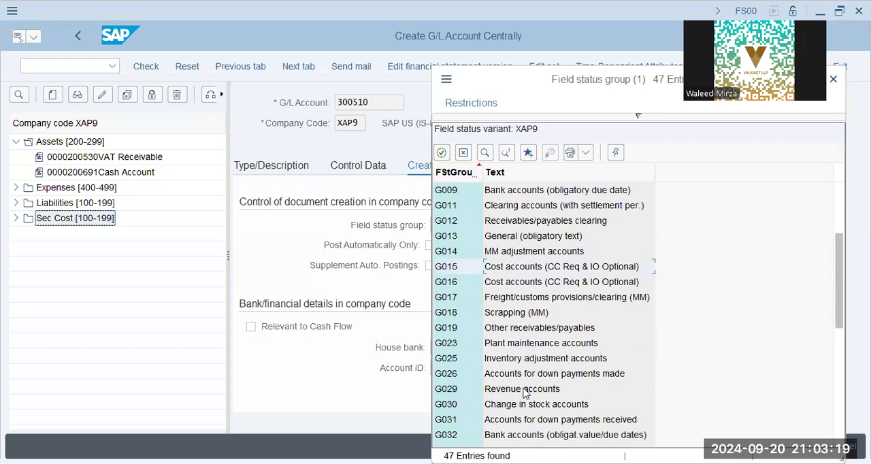
pyautogui.scroll(-1, 536, 357)
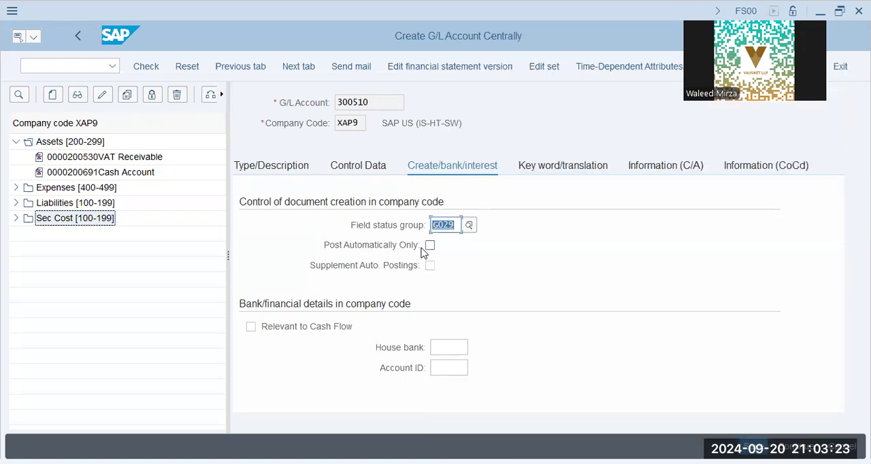
# - Try to save the Sales Account with Post Automatically Only left off, agreeing to lock it for posting
pyautogui.click(430, 245)
pyautogui.click(439, 349)
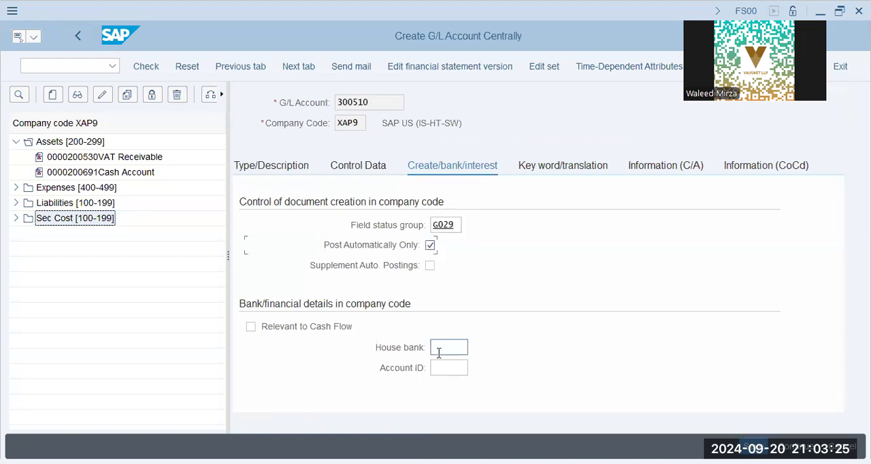
pyautogui.click(431, 245)
pyautogui.click(754, 447)
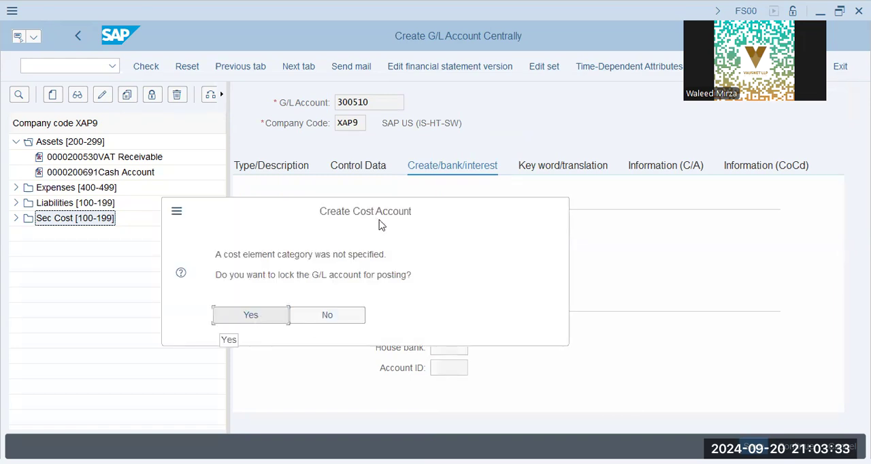
pyautogui.press('Return')
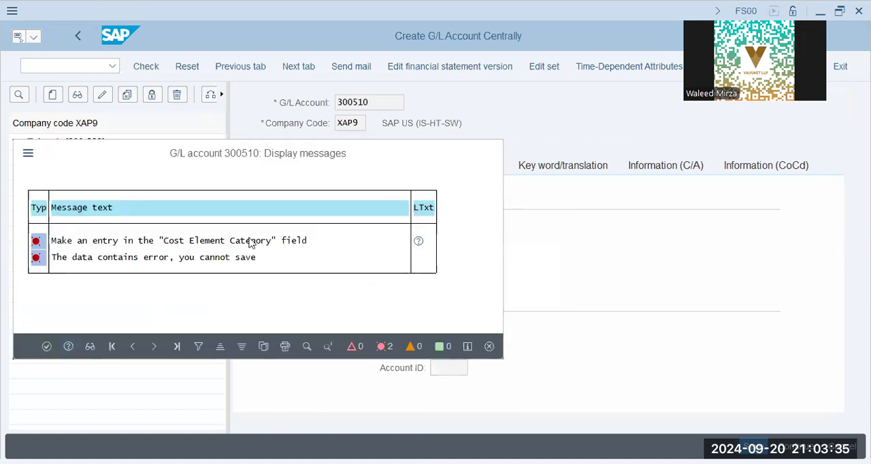
# - Set the Sales Account's cost element category to 11 (Revenues) in its control data and save the account
pyautogui.click(387, 167)
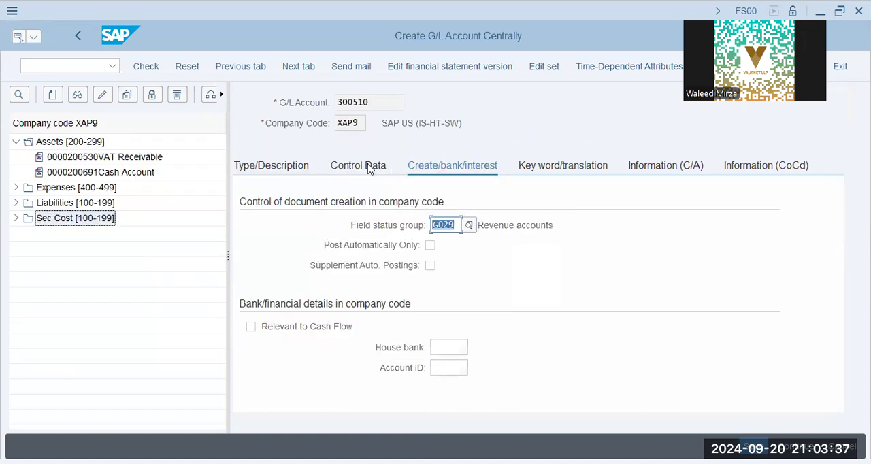
pyautogui.scroll(-3, 537, 331)
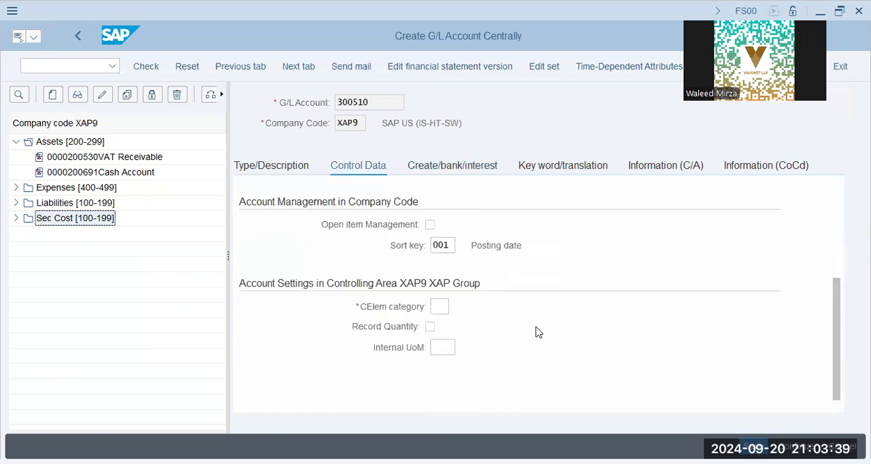
pyautogui.click(441, 307)
pyautogui.click(457, 309)
pyautogui.write('11')
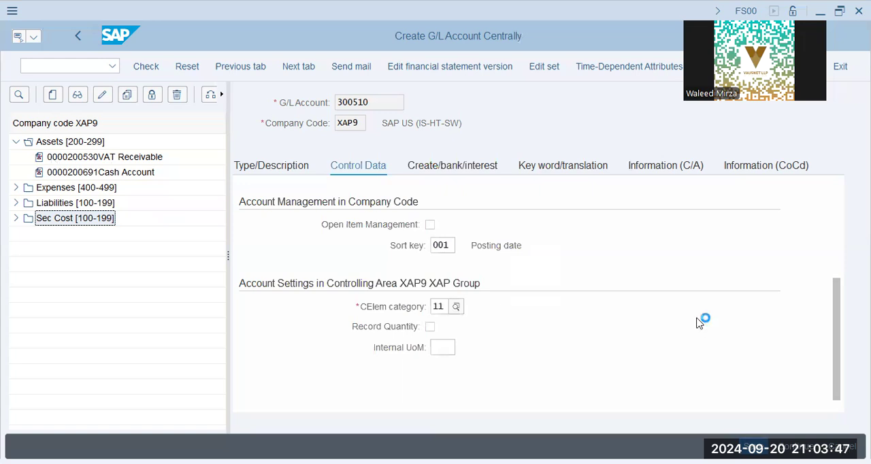
pyautogui.hotkey('ctrl', 's')
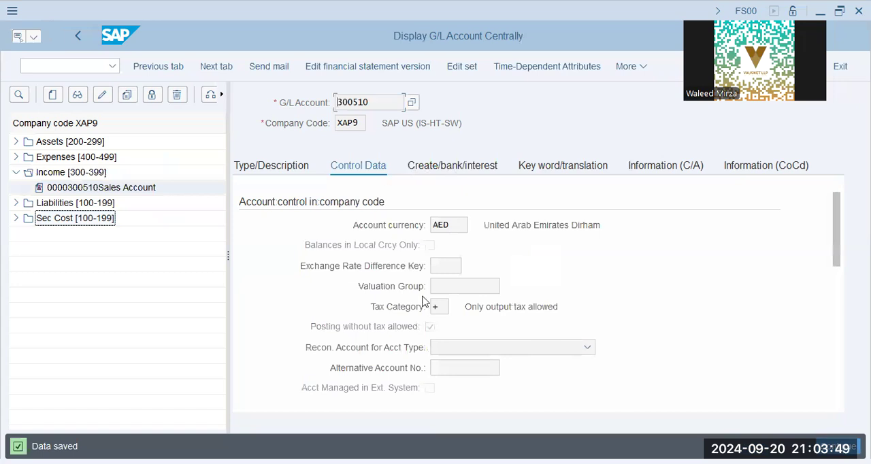
# - Review the saved Sales Account's control data, cost element category, account type and available account groups
pyautogui.click(509, 349)
pyautogui.click(480, 289)
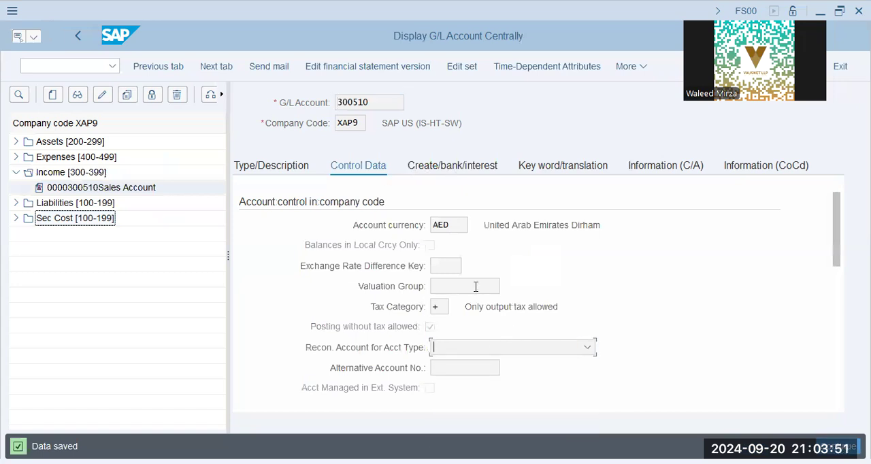
pyautogui.scroll(-3, 477, 293)
pyautogui.scroll(-3, 480, 332)
pyautogui.click(478, 306)
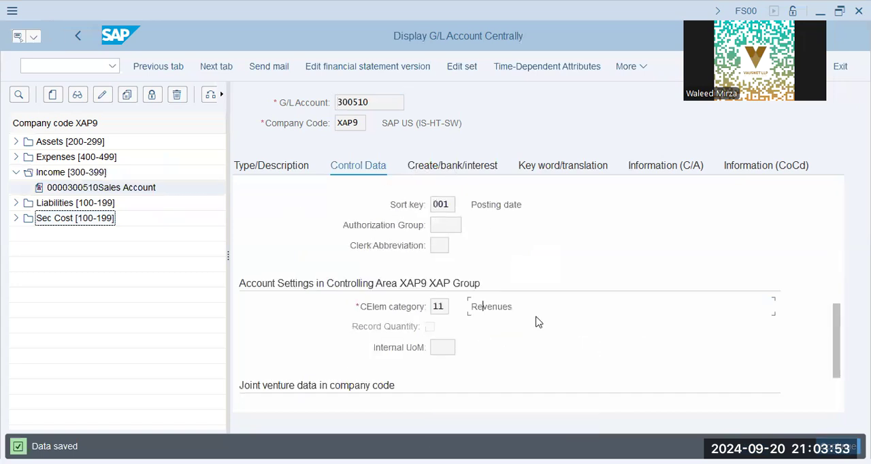
pyautogui.click(122, 194)
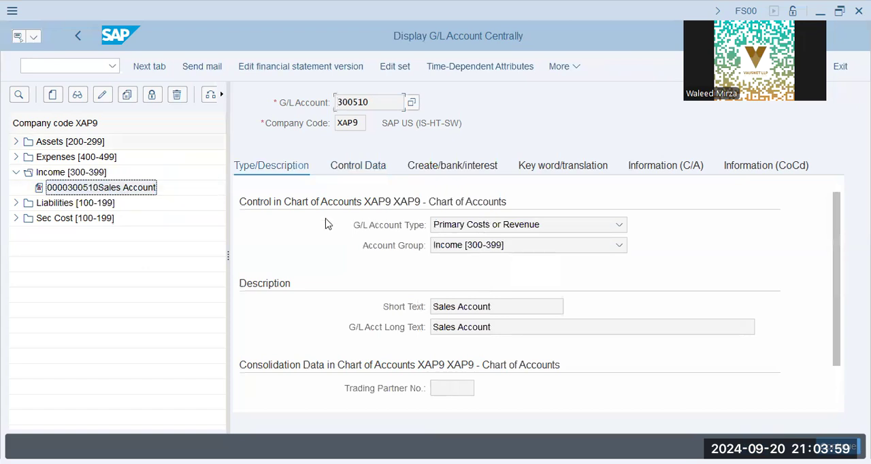
pyautogui.click(477, 251)
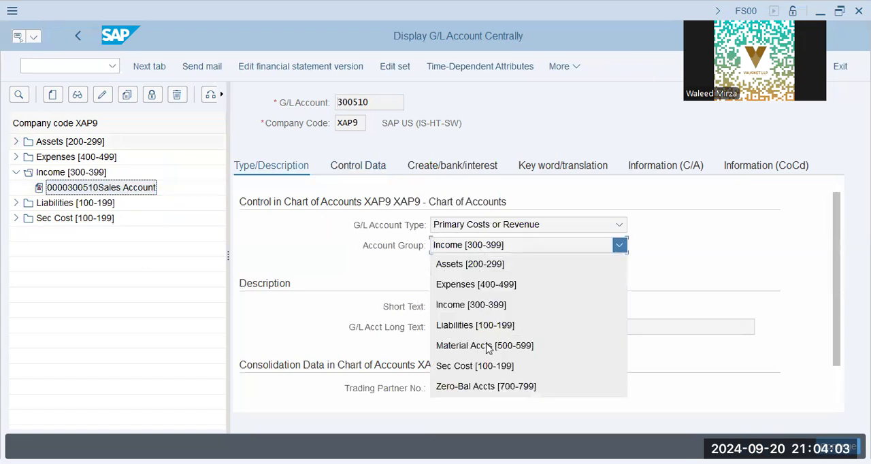
pyautogui.click(701, 284)
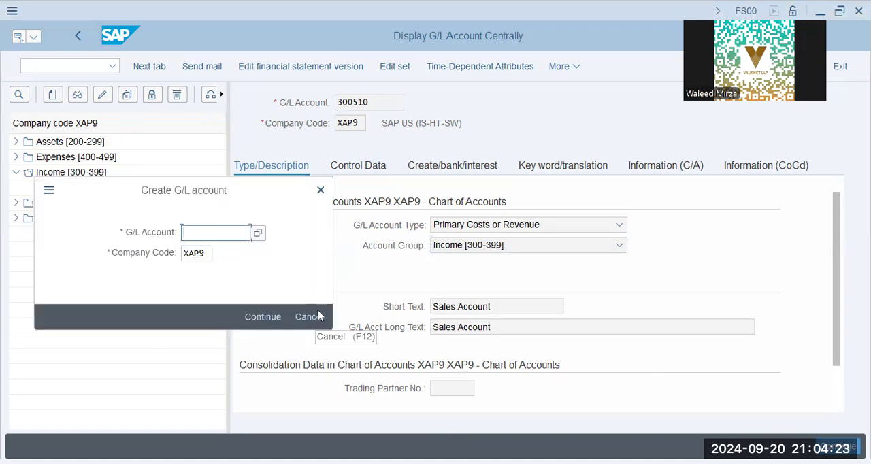
# - Start G/L account 500700 in company code XAP9 as a Balance Sheet Account in account group Material Accts [500-599]
pyautogui.write('500700')
pyautogui.press('Tab')
pyautogui.press('Return')
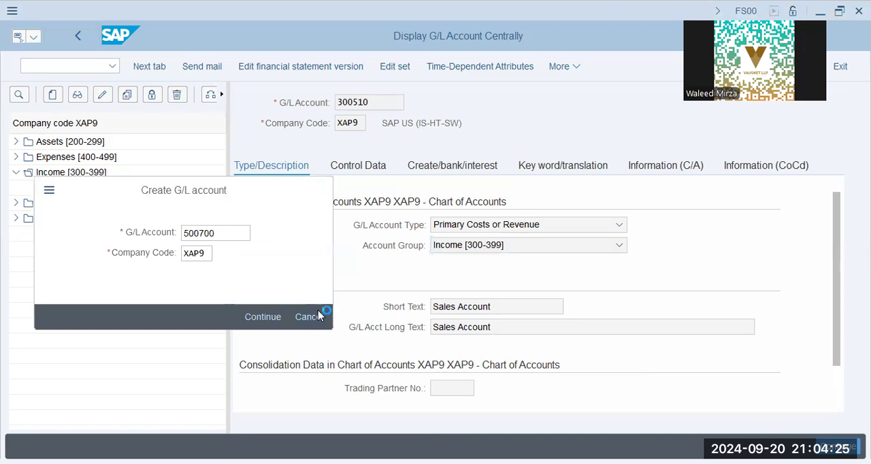
pyautogui.click(469, 227)
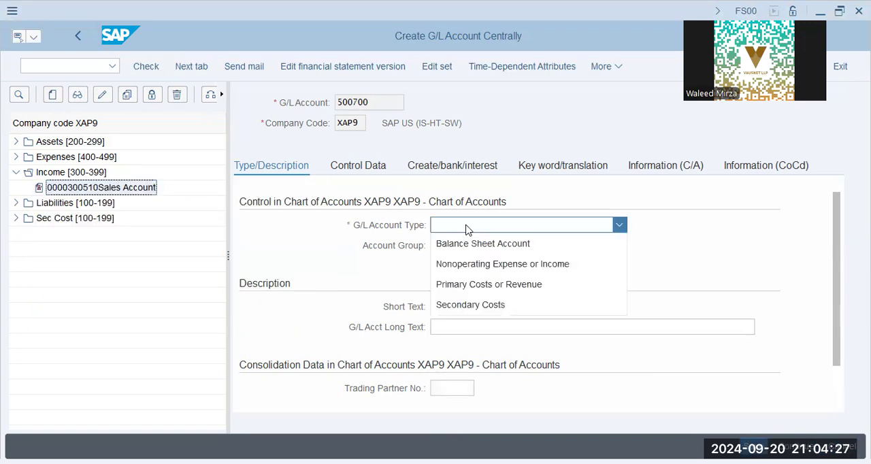
pyautogui.click(474, 243)
pyautogui.click(480, 247)
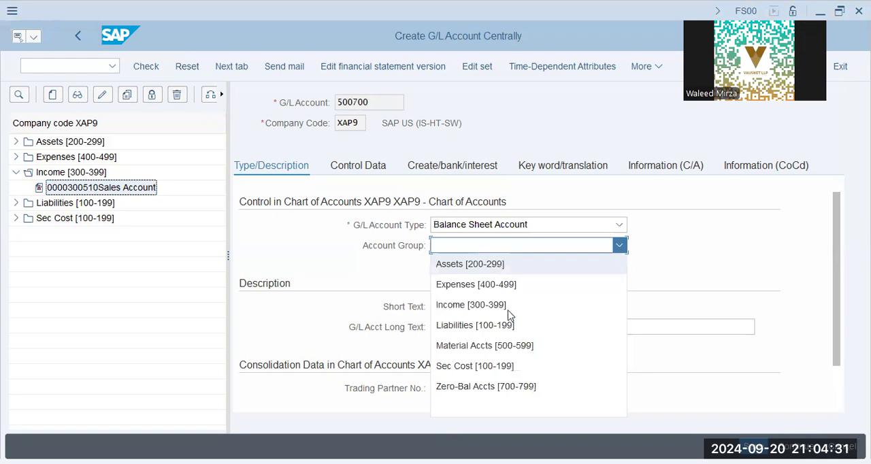
pyautogui.click(511, 346)
# - Describe account 500700 with the short text "Raw Matl' Inventory" and the long text "Raw Material Inventory"
pyautogui.click(478, 307)
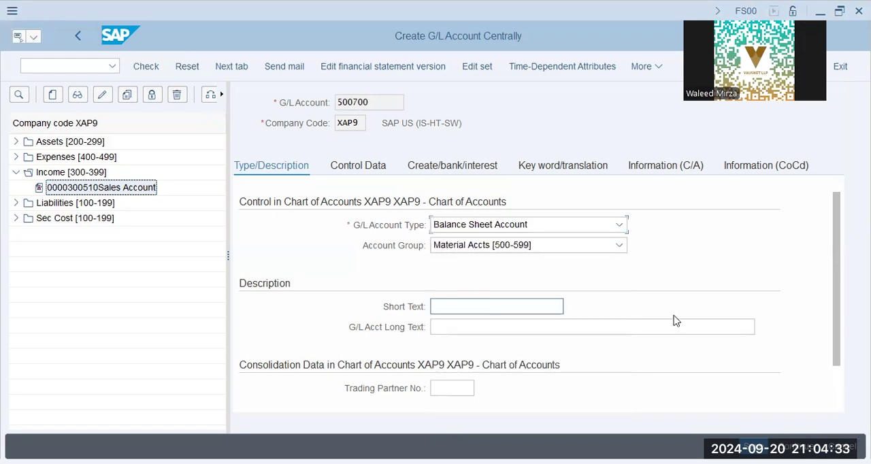
pyautogui.write('Raw Material')
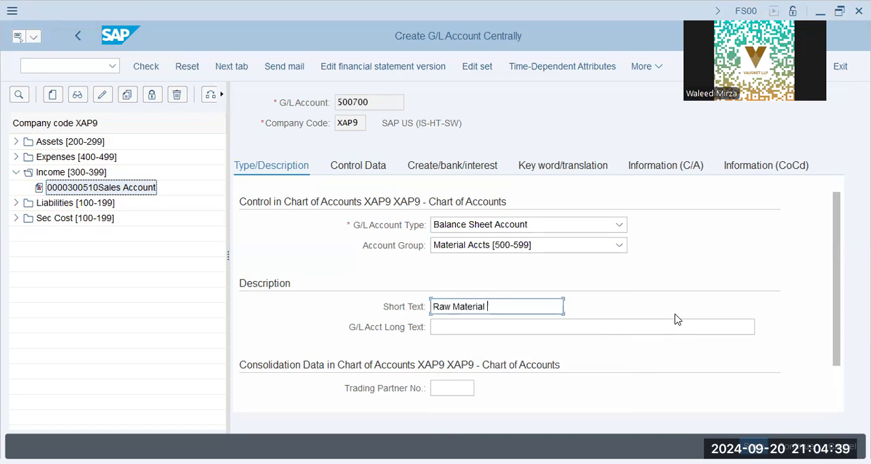
pyautogui.write('Invento')
pyautogui.press('BackSpace')
pyautogui.press('BackSpace')
pyautogui.press('BackSpace')
pyautogui.press('BackSpace')
pyautogui.press('BackSpace')
pyautogui.press('BackSpace')
pyautogui.press('BackSpace')
pyautogui.press('BackSpace')
pyautogui.press('BackSpace')
pyautogui.press('BackSpace')
pyautogui.press('BackSpace')
pyautogui.press('BackSpace')
pyautogui.press('BackSpace')
pyautogui.write("l' Inventory")
pyautogui.press('Tab')
pyautogui.write('Raw')
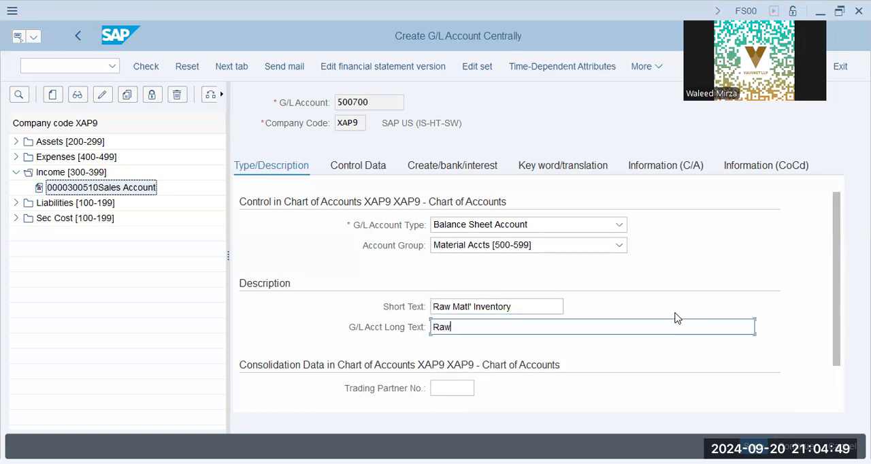
pyautogui.write(' Material Inventor')
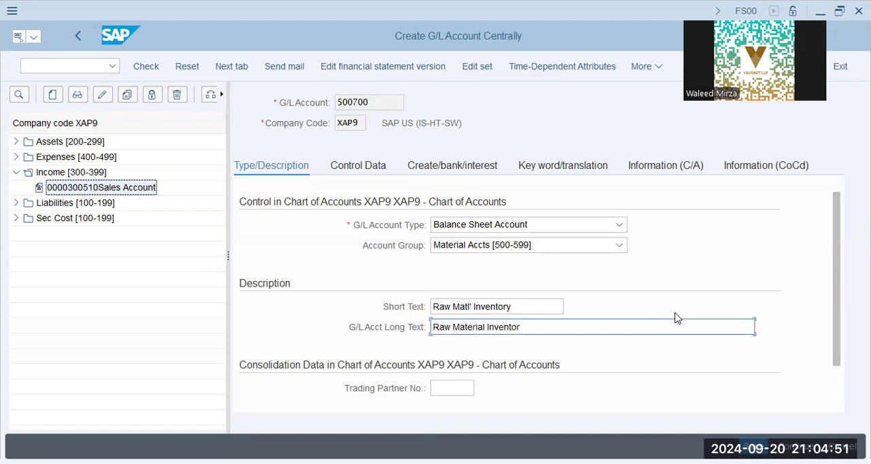
pyautogui.write('y')
# - In the raw material account's control data, set the tax category to - and allow posting without tax
pyautogui.click(367, 169)
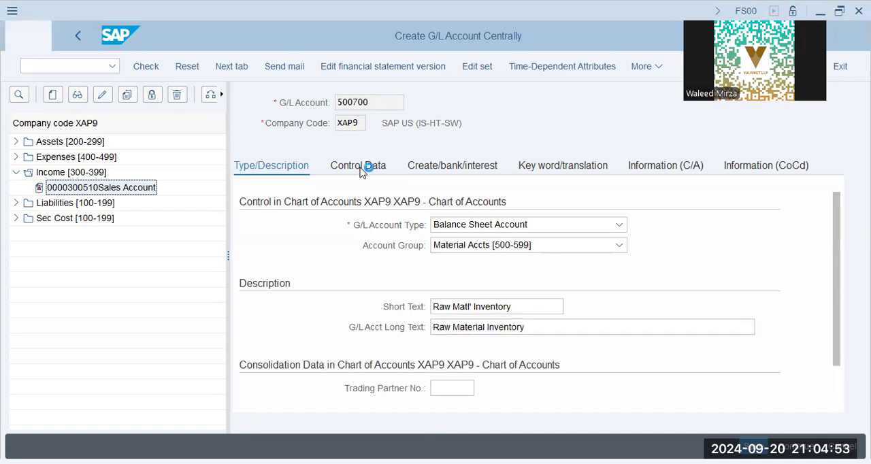
pyautogui.click(441, 266)
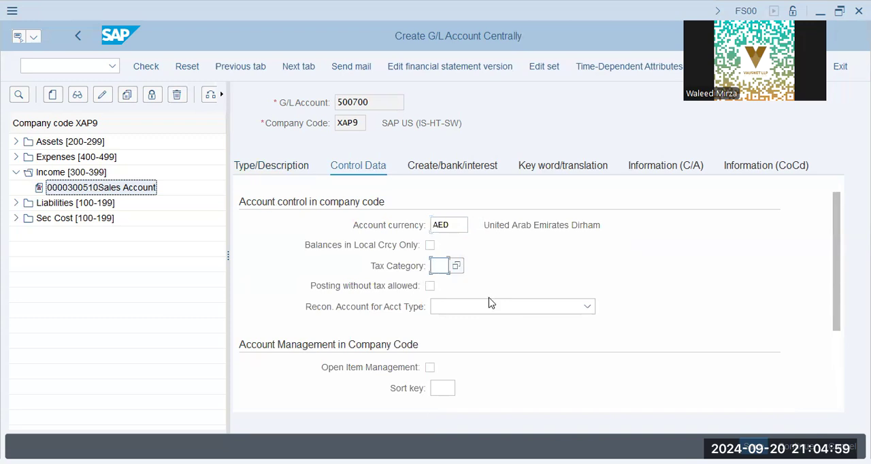
pyautogui.click(484, 306)
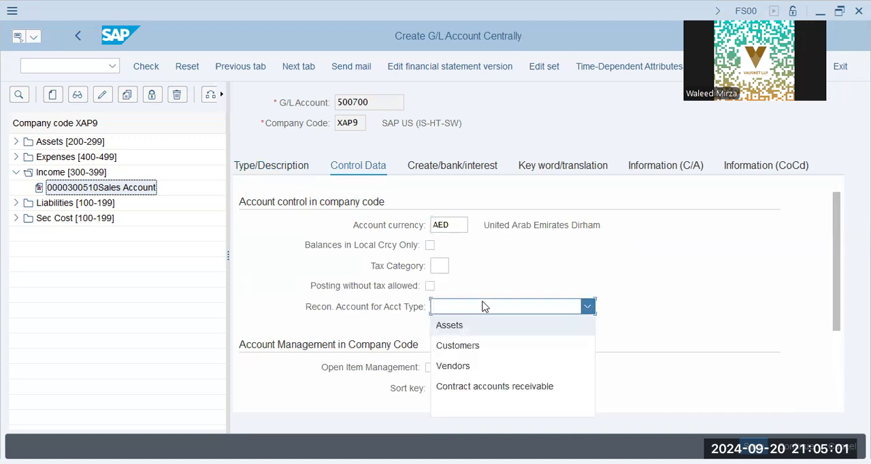
pyautogui.click(454, 295)
pyautogui.click(440, 267)
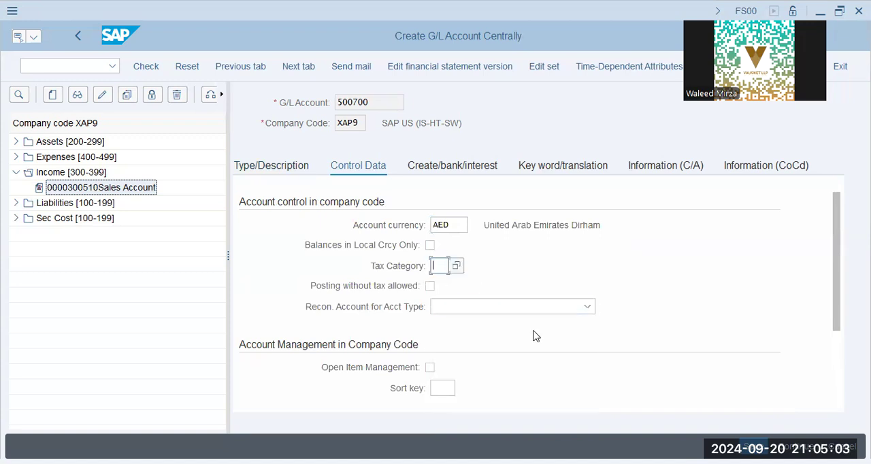
pyautogui.write('-')
pyautogui.press('Tab')
pyautogui.click(430, 286)
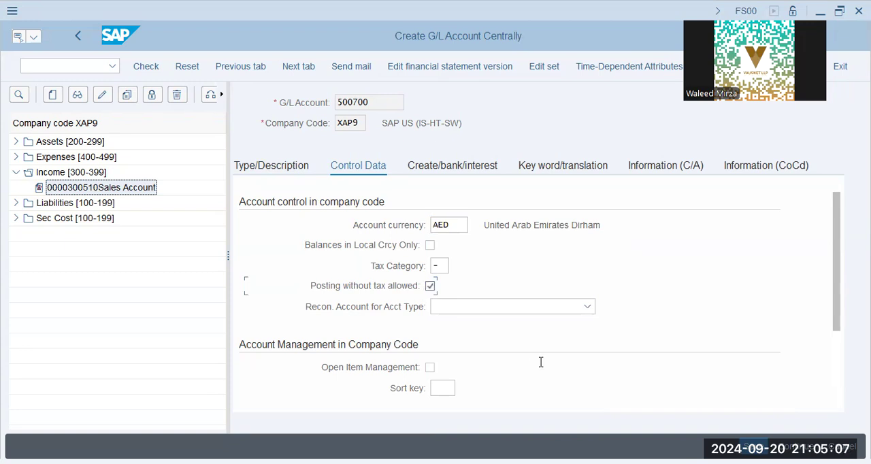
pyautogui.hotkey('alt', 'Tab')
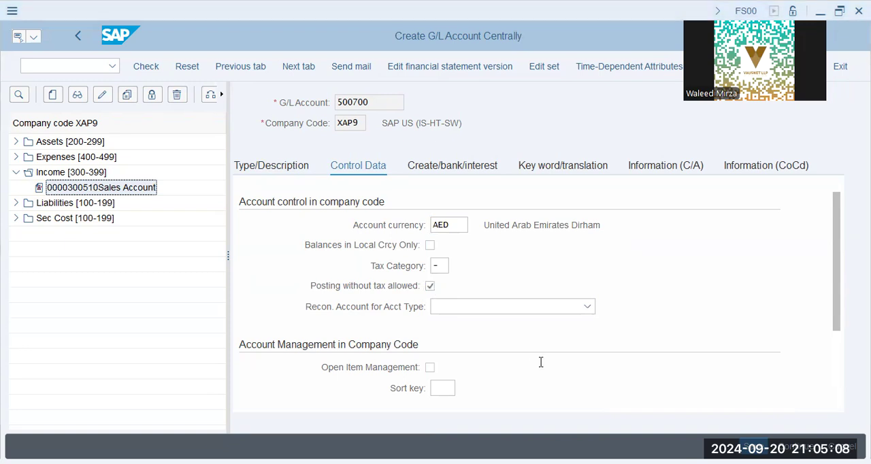
# - Assign field status group G006 (Material accounts) to the raw material account and enable Post Automatically Only
pyautogui.click(463, 167)
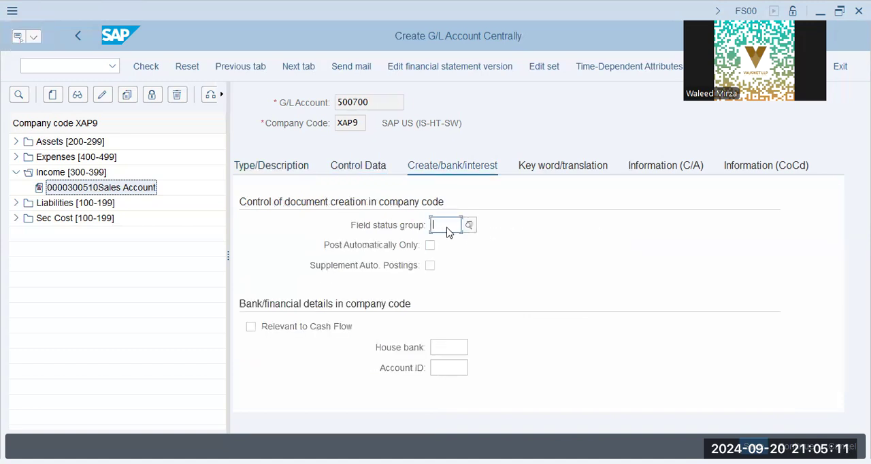
pyautogui.click(469, 225)
pyautogui.press('F4')
pyautogui.doubleClick(521, 286)
pyautogui.click(430, 245)
# - Set the raw material account's sort key to 014 (Purchase order) and save the account
pyautogui.click(356, 170)
pyautogui.scroll(-3, 441, 327)
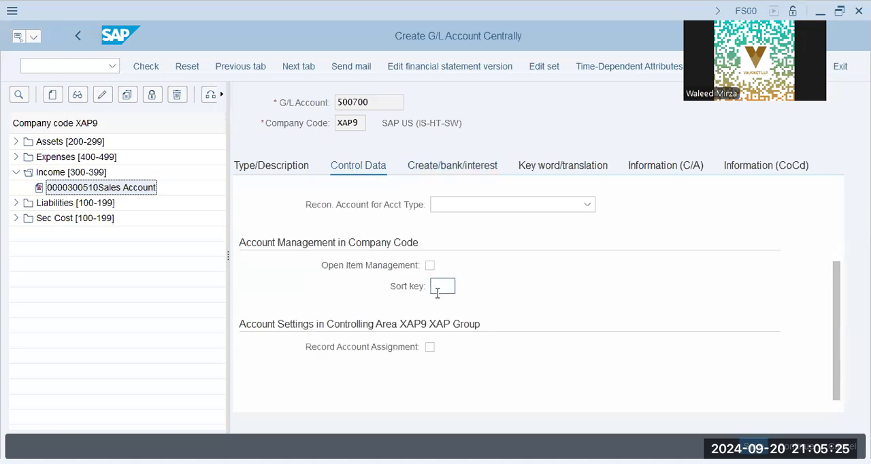
pyautogui.click(450, 285)
pyautogui.write('01')
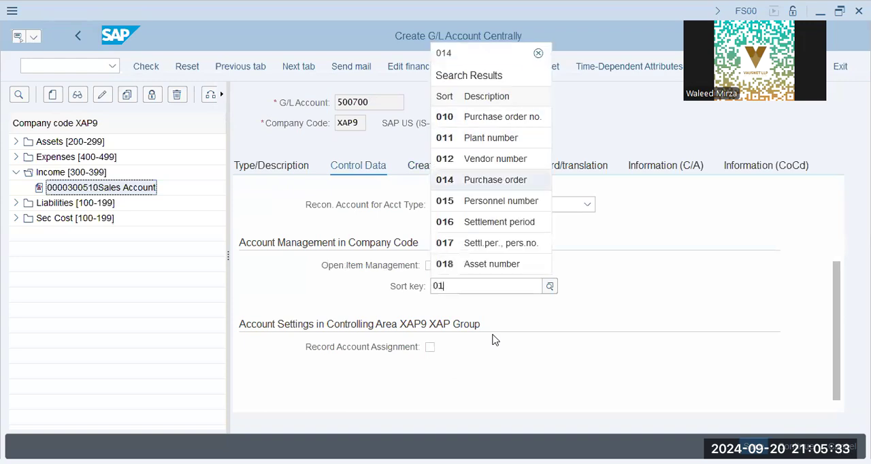
pyautogui.press('Return')
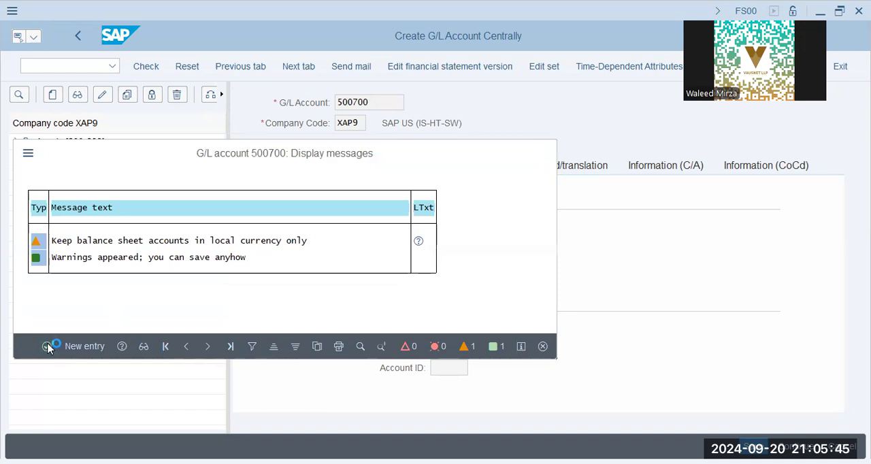
pyautogui.click(46, 347)
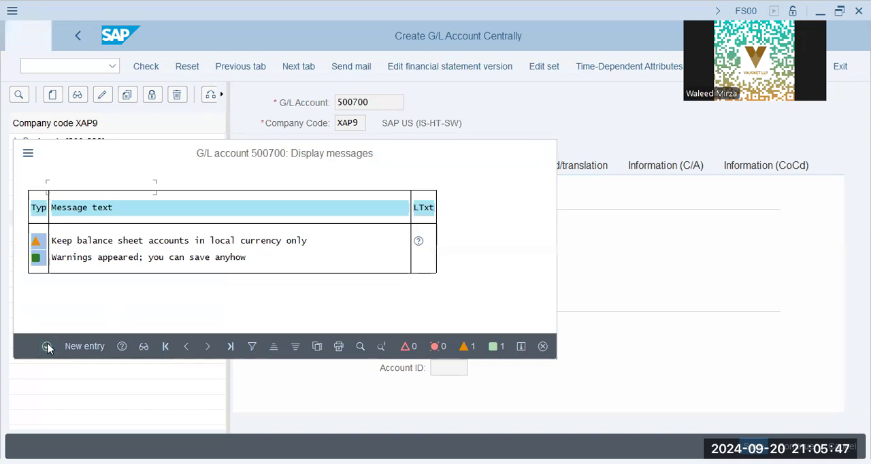
pyautogui.click(46, 347)
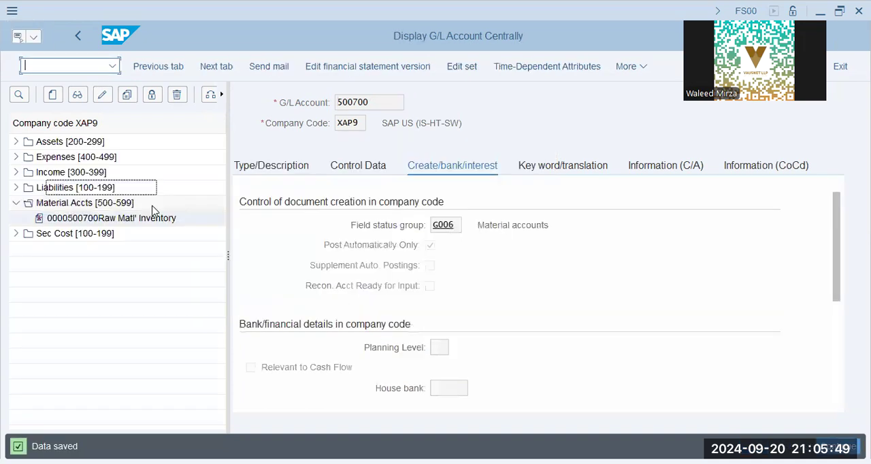
# - Go to transaction OB40 to reach the automatic posting procedures for taxes on sales/purchases
pyautogui.write('/n ob40')
pyautogui.press('Return')
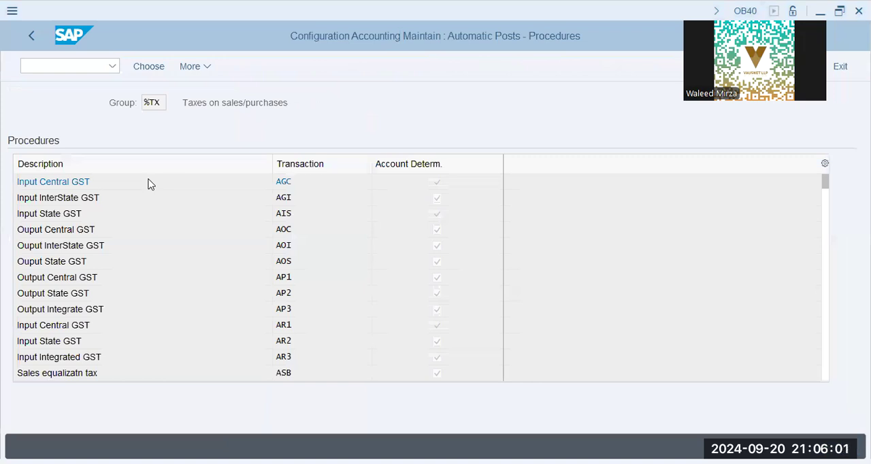
# - Switch to Notepad and add a dashed separator line with the indented heading "Reconciliation" below the tax notes
pyautogui.hotkey('alt', 'Tab')
pyautogui.press('End')
pyautogui.press('Return')
pyautogui.press('Return')
pyautogui.press('Return')
pyautogui.press('Return')
pyautogui.write('-')
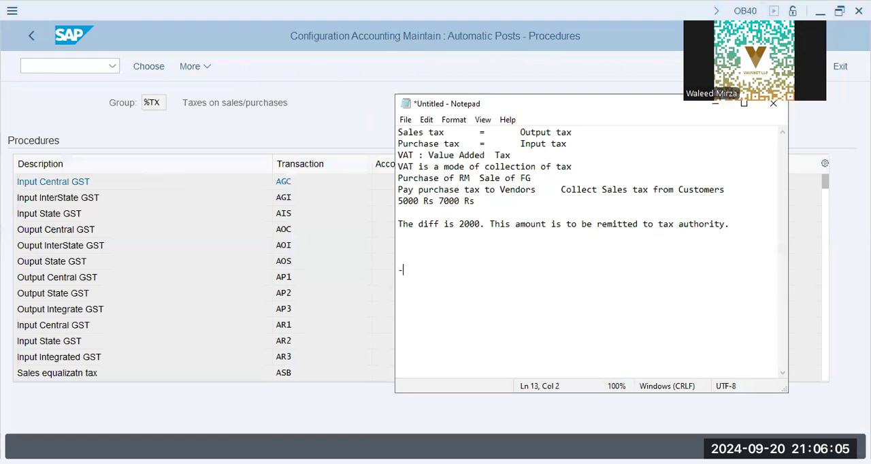
pyautogui.write('------------')
pyautogui.press('Return')
pyautogui.press('Tab')
pyautogui.write('Reconciliation')
pyautogui.press('Return')
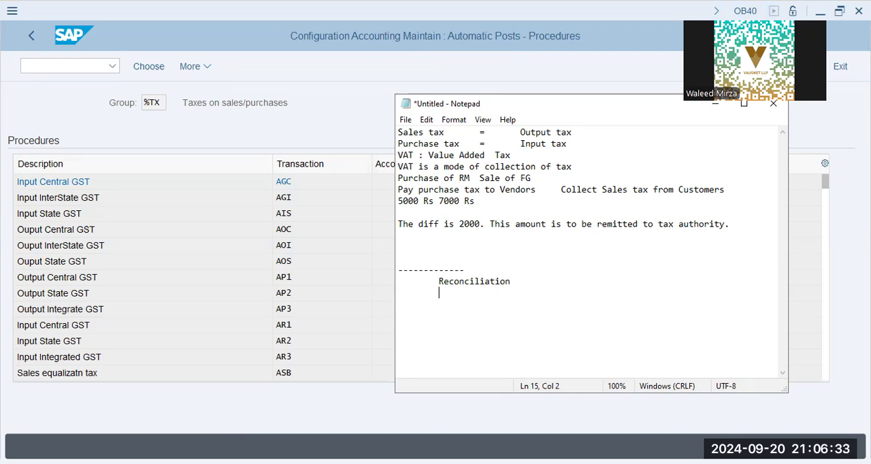
# - Write the line "Vendor - Material - Payments" under the Reconciliation heading
pyautogui.write('Vendor - Material - ')
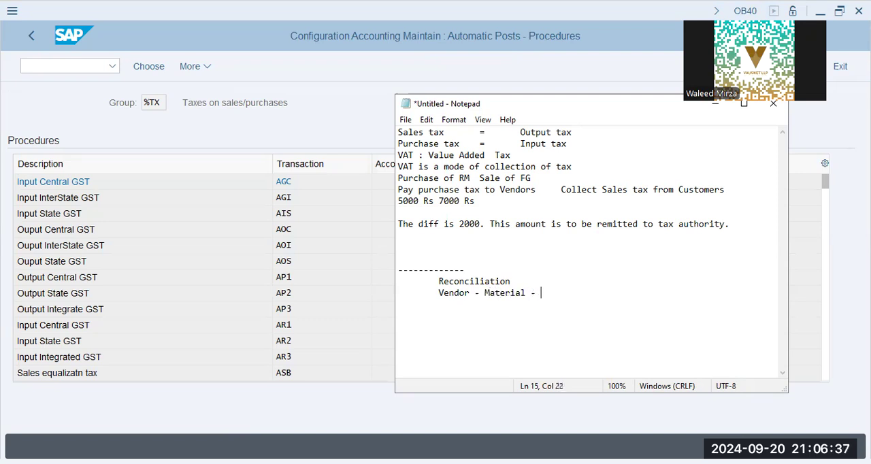
pyautogui.write('Payments')
# - Insert "outstanding" after Vendor and "GR/IR" after Material in the reconciliation line
pyautogui.press('Left')
pyautogui.press('Left')
pyautogui.press('Left')
pyautogui.press('Left')
pyautogui.press('Left')
pyautogui.press('Left')
pyautogui.press('Left')
pyautogui.press('Left')
pyautogui.press('Left')
pyautogui.press('Left')
pyautogui.press('Left')
pyautogui.press('Left')
pyautogui.press('Left')
pyautogui.press('Left')
pyautogui.press('Left')
pyautogui.press('Left')
pyautogui.press('Left')
pyautogui.press('Left')
pyautogui.press('Left')
pyautogui.press('Left')
pyautogui.write('outsp')
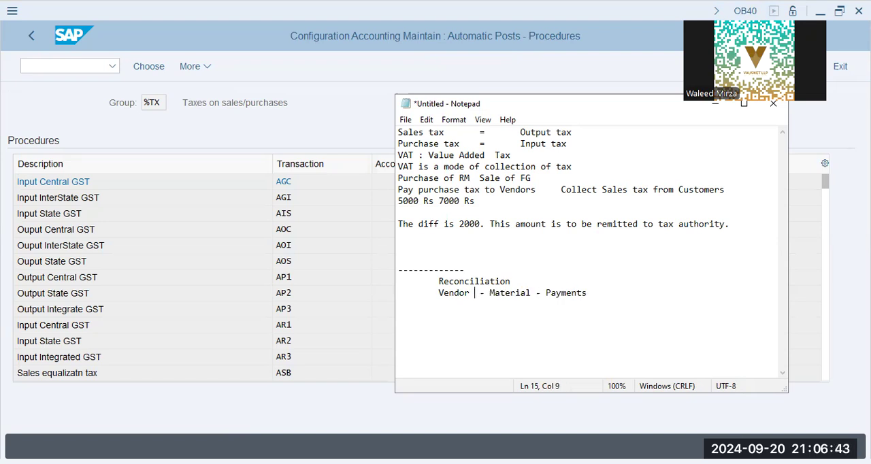
pyautogui.write('anding')
pyautogui.press('Right')
pyautogui.press('Right')
pyautogui.press('Right')
pyautogui.press('Right')
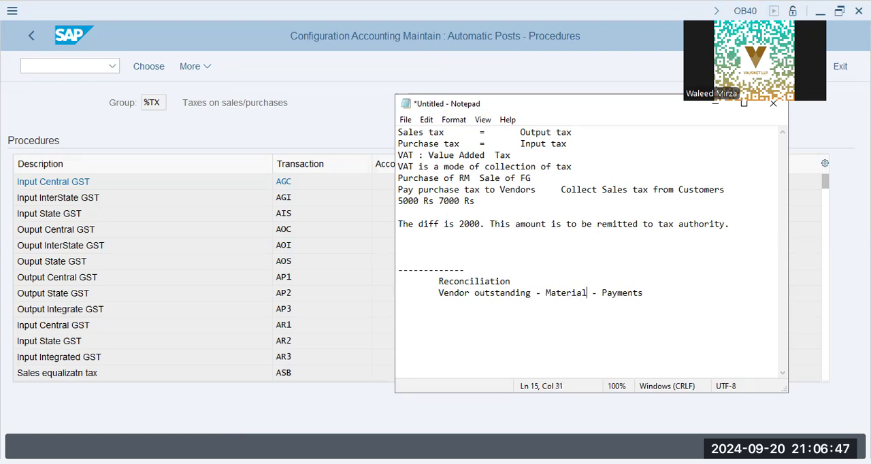
pyautogui.write('GR/IR')
pyautogui.press('Right')
pyautogui.press('Right')
pyautogui.press('Right')
pyautogui.press('Right')
pyautogui.press('Right')
pyautogui.press('Right')
pyautogui.press('Right')
pyautogui.press('Right')
pyautogui.press('Right')
pyautogui.press('Right')
pyautogui.press('Right')
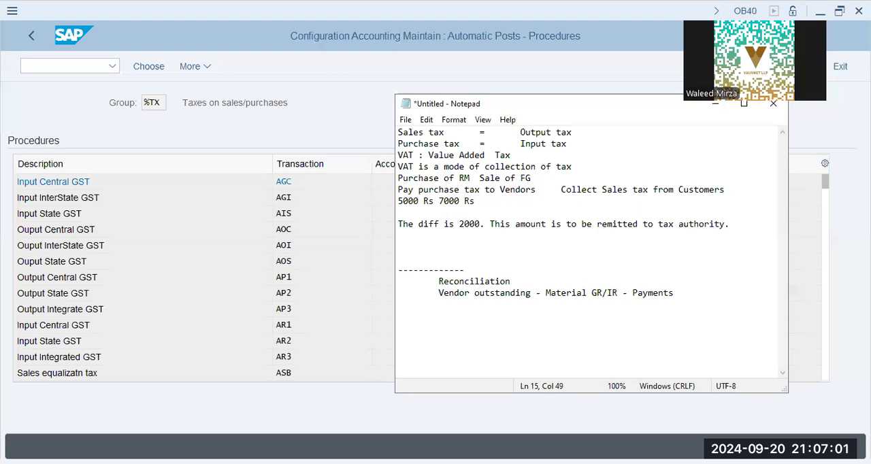
# - Append "---- 3 way RECON" to the end of the vendor outstanding line
pyautogui.hotkey('alt', 'Tab')
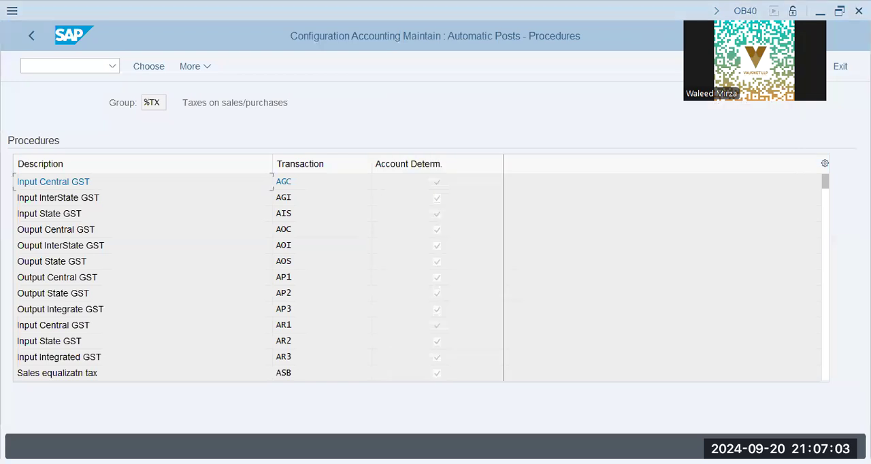
pyautogui.hotkey('alt', 'Tab')
pyautogui.write('-')
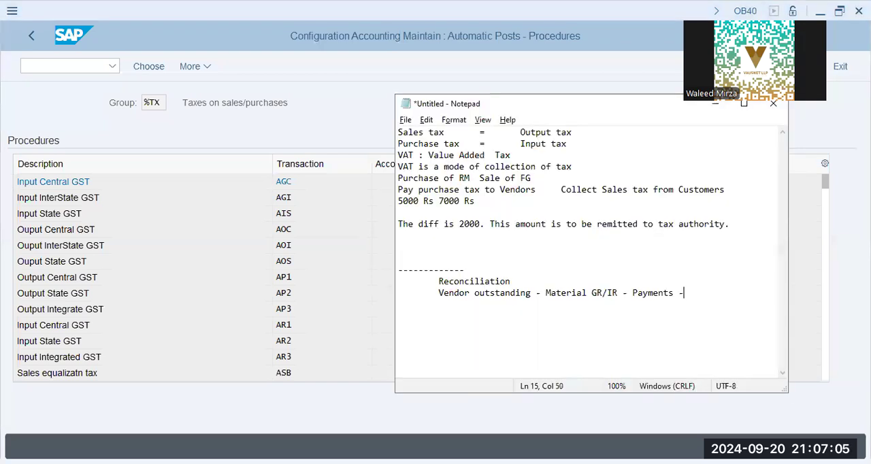
pyautogui.write('--- 3 way RECON')
# - Add an indented line reading "BANKS - Main Bank Account (Not Open Item)" below the vendor outstanding line
pyautogui.press('Return')
pyautogui.press('Tab')
pyautogui.write('BANKS - ')
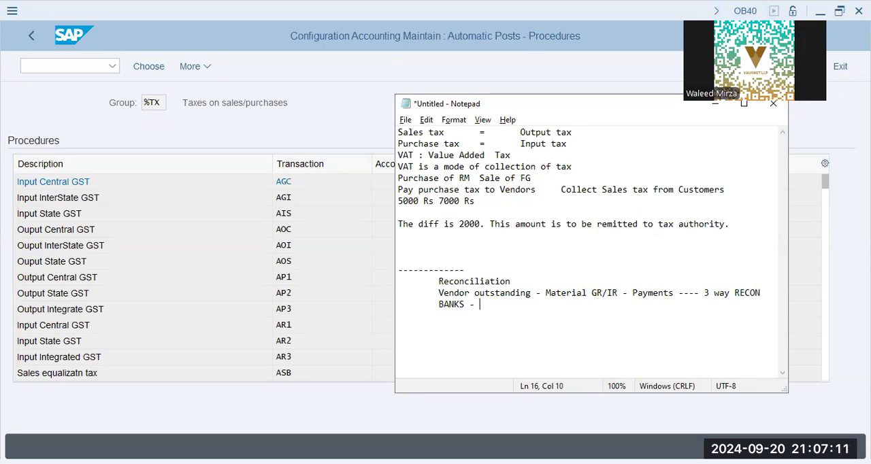
pyautogui.write('Main Bank Account')
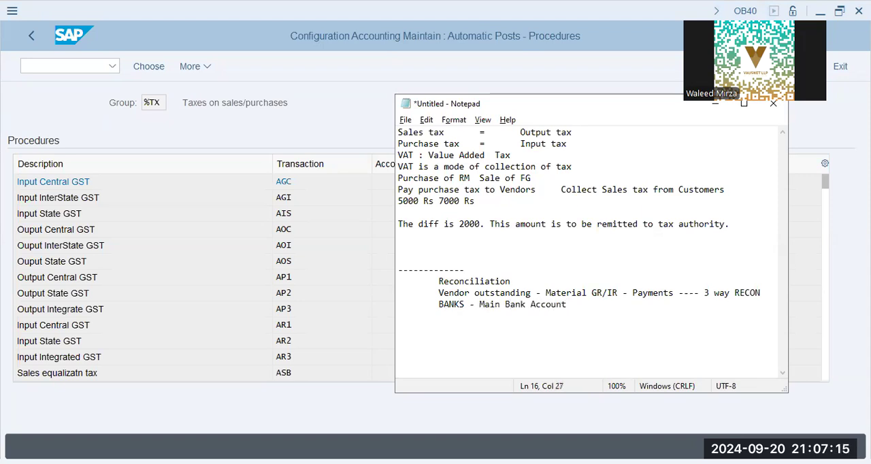
pyautogui.write(' (O')
pyautogui.press('BackSpace')
pyautogui.write('Not Open Item)')
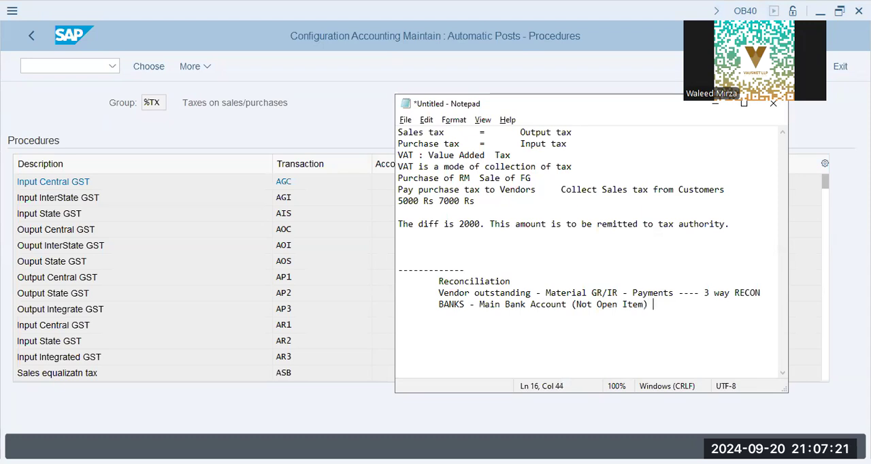
# - List "Incoming Bank Account" and "Outgoing Bank Account" on two further-indented lines beneath the main bank account
pyautogui.press('Return')
pyautogui.press('Tab')
pyautogui.press('Tab')
pyautogui.write('Incoming Bank Account')
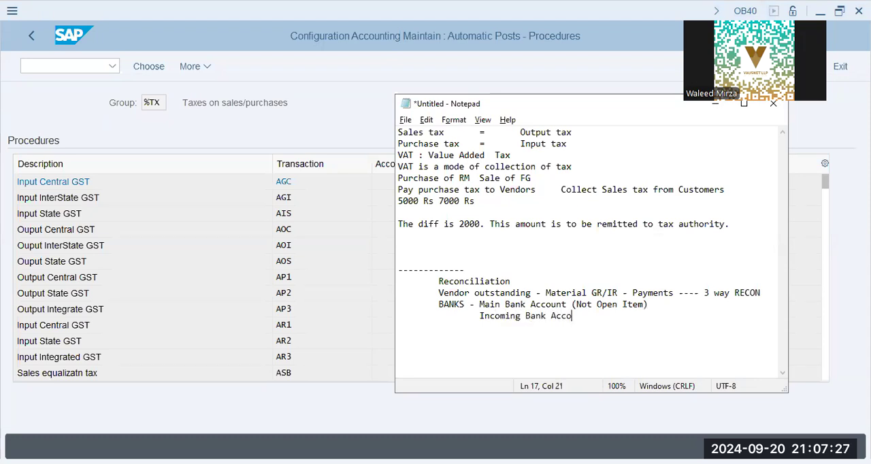
pyautogui.press('Return')
pyautogui.press('Tab')
pyautogui.press('Tab')
pyautogui.press('Tab')
pyautogui.write('Outgoing Bank Account')
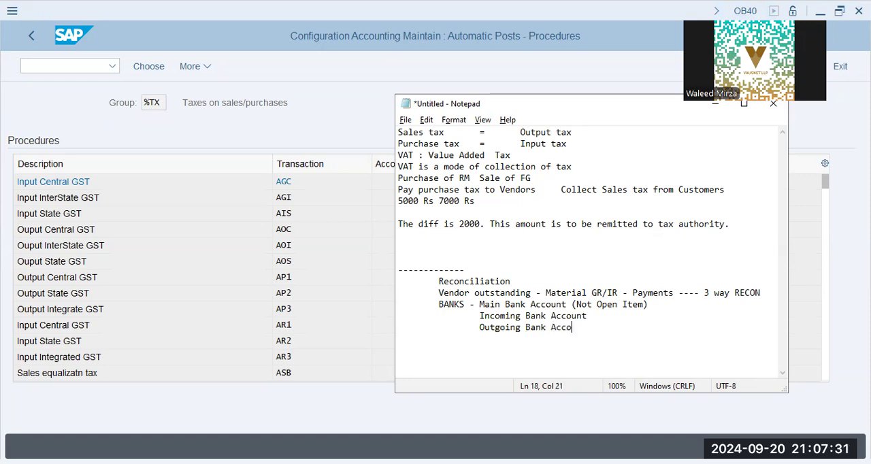
# - Append "- OI" to both the incoming and outgoing bank account lines
pyautogui.click(706, 319)
pyautogui.write('- OI')
pyautogui.press('Down')
pyautogui.write('- OI')
pyautogui.press('Return')
# - Highlight the main bank account line and the incoming and outgoing bank account lines for review
pyautogui.press('Up')
pyautogui.hotkey('shift', 'Up')
pyautogui.hotkey('shift', 'Up')
pyautogui.hotkey('shift', 'Up')
pyautogui.hotkey('shift', 'Down')
pyautogui.hotkey('shift', 'Down')
pyautogui.hotkey('shift', 'Down')
pyautogui.moveTo(654, 305); pyautogui.dragTo(429, 300)
pyautogui.moveTo(611, 325); pyautogui.dragTo(472, 315)
# - Add the indented line "GR/IR - OI" below the bank account lines
pyautogui.click(470, 344)
pyautogui.write('GR/IR - IO')
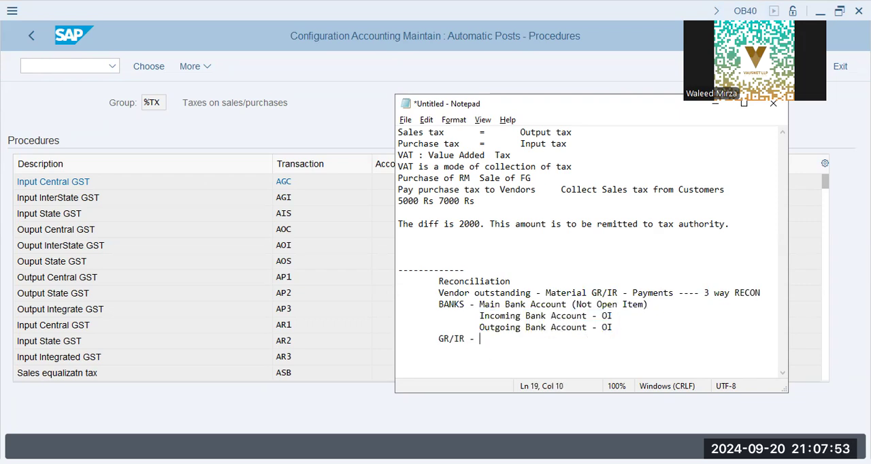
pyautogui.press('Return')
pyautogui.press('Up')
pyautogui.press('Right')
pyautogui.press('Right')
pyautogui.hotkey('shift', 'End')
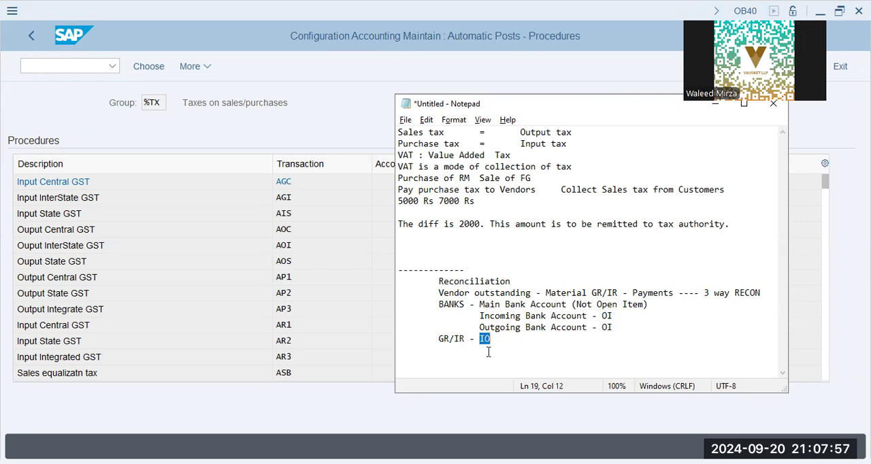
pyautogui.write('oI')
# - Leave a blank line and write the goods receipt entry as "Inventory Acc. Dr" and "GR/IR - Cr." on indented lines
pyautogui.press('Return')
pyautogui.press('Tab')
pyautogui.press('Return')
pyautogui.press('Tab')
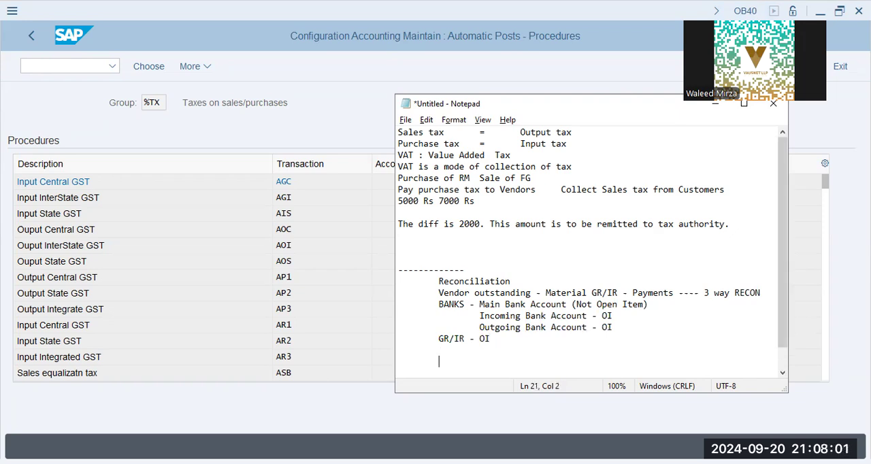
pyautogui.write('M')
pyautogui.write('Invento')
pyautogui.write('ry A')
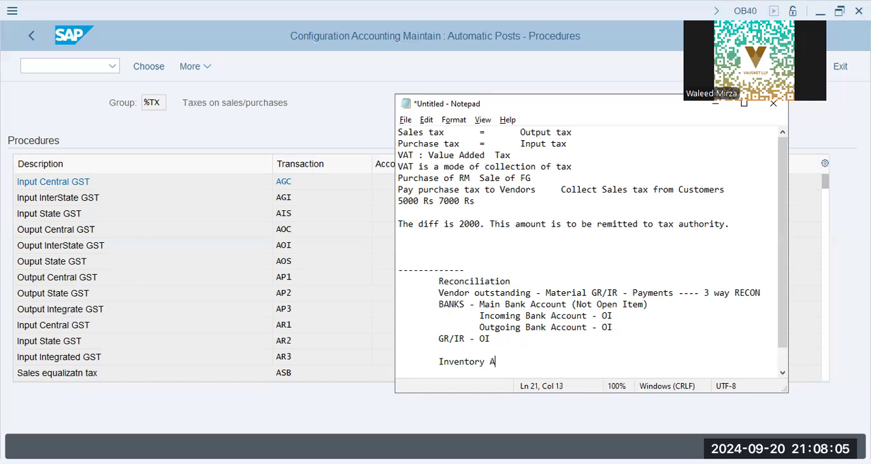
pyautogui.write('cc. Dr')
pyautogui.press('Return')
pyautogui.press('Tab')
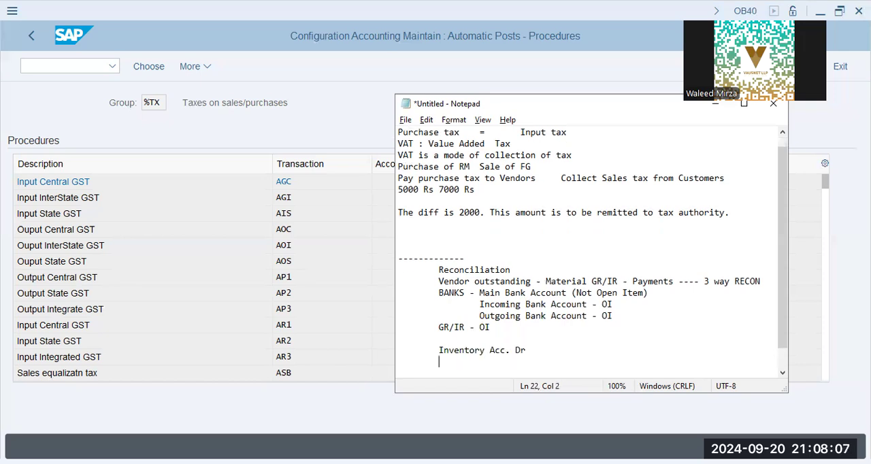
pyautogui.write('GR/IR - Cr.')
pyautogui.press('Return')
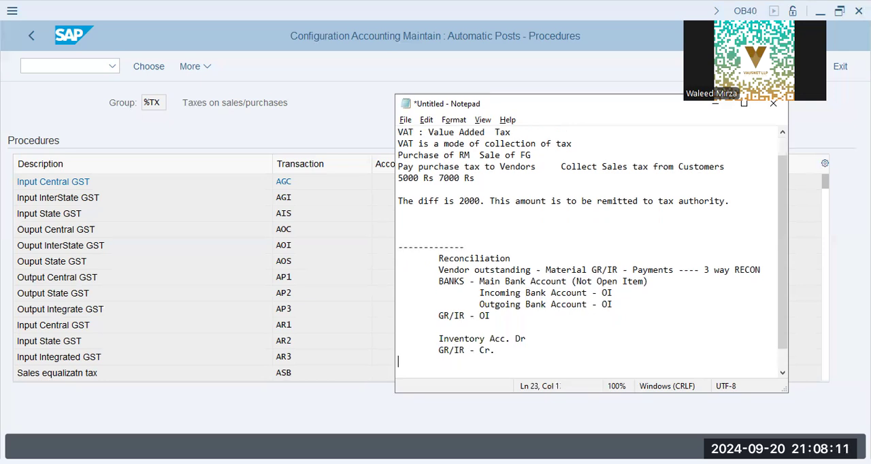
# - Add an indented dashed separator below the goods receipt entry and start the invoice entry with "GR/IR - Dr."
pyautogui.write('-')
pyautogui.press('BackSpace')
pyautogui.press('Tab')
pyautogui.write('-----------')
pyautogui.press('Return')
pyautogui.press('Tab')
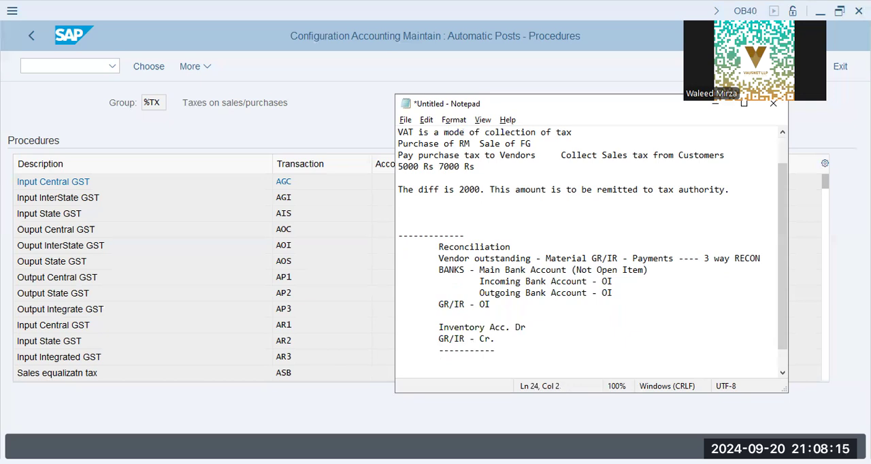
pyautogui.write('RG/')
pyautogui.press('BackSpace')
pyautogui.write('R/IR - Dr.')
# - Complete the invoice entry with the indented credit line "Vendor (Invoice)-Cr."
pyautogui.press('Return')
pyautogui.press('Tab')
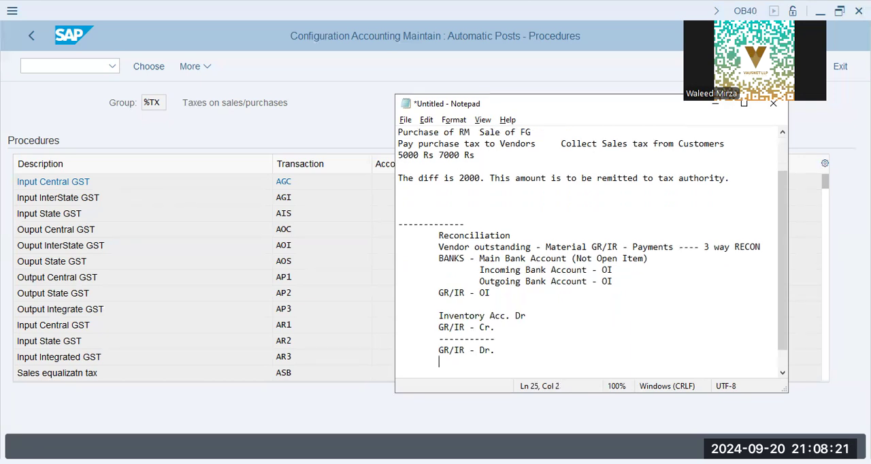
pyautogui.write('I')
pyautogui.write('endor')
pyautogui.write(' (Invoice)')
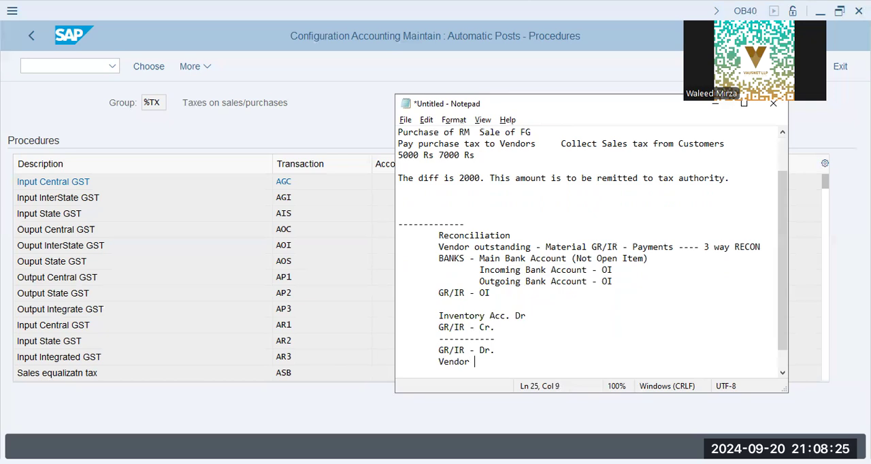
pyautogui.write('-')
pyautogui.press('BackSpace')
pyautogui.write('Cr.')
# - Add a longer indented dashed separator line below the vendor invoice entry
pyautogui.press('Return')
pyautogui.press('Tab')
pyautogui.write('----------------------')
pyautogui.press('Return')
# - Write the indented line "Diff - Variance, Price Diff. Accts" below the last separator
pyautogui.press('Tab')
pyautogui.write('Diff')
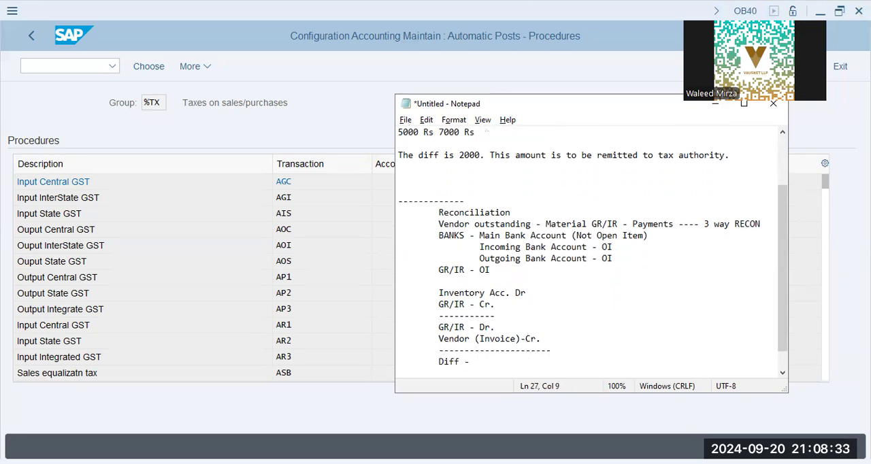
pyautogui.write(' Varianc')
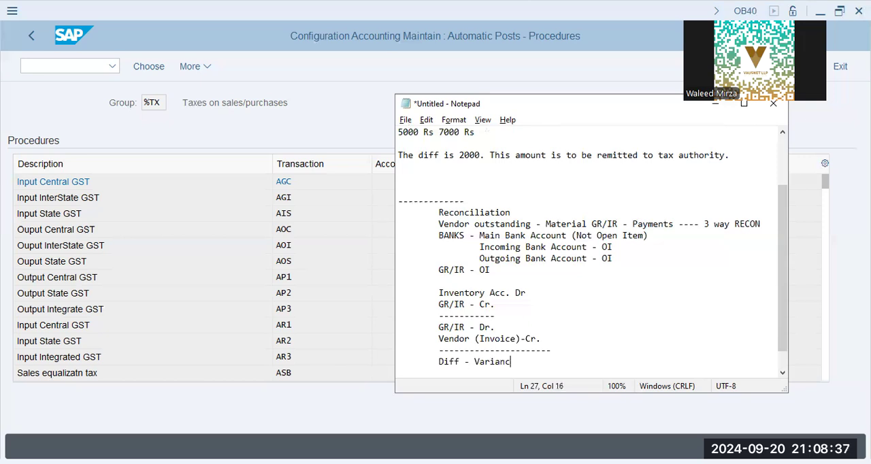
pyautogui.write('e, Price Diff. Acc')
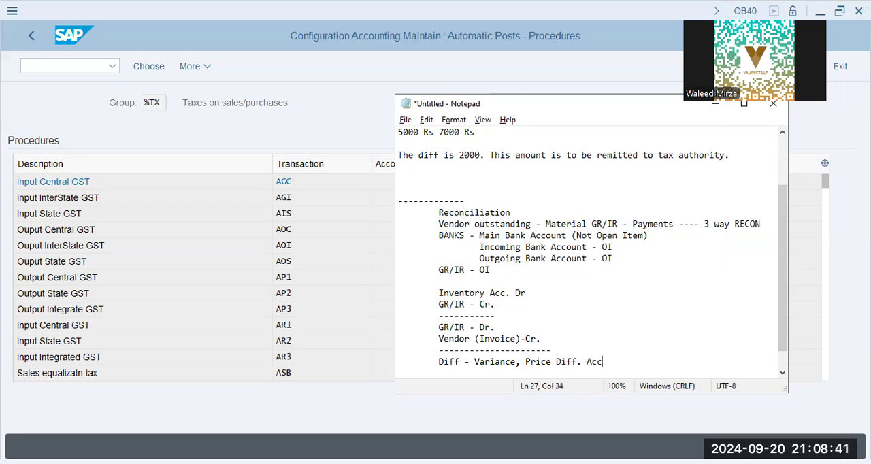
pyautogui.write('ts')
pyautogui.press('Return')
pyautogui.press('Tab')
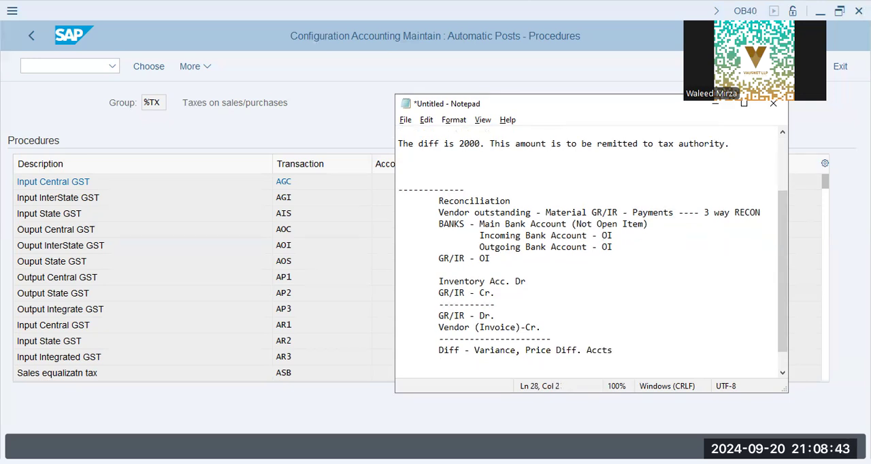
# - Highlight the GR/IR credit and debit lines and review the reconciliation notes down to the end
pyautogui.press('Up')
pyautogui.press('Up')
pyautogui.press('Up')
pyautogui.press('Up')
pyautogui.press('Up')
pyautogui.hotkey('shift', 'Right')
pyautogui.hotkey('shift', 'Right')
pyautogui.hotkey('shift', 'Right')
pyautogui.hotkey('shift', 'Right')
pyautogui.hotkey('shift', 'Right')
pyautogui.hotkey('shift', 'Right')
pyautogui.hotkey('shift', 'Right')
pyautogui.hotkey('shift', 'Right')
pyautogui.hotkey('shift', 'Right')
pyautogui.hotkey('shift', 'Right')
pyautogui.hotkey('shift', 'Right')
pyautogui.hotkey('shift', 'Right')
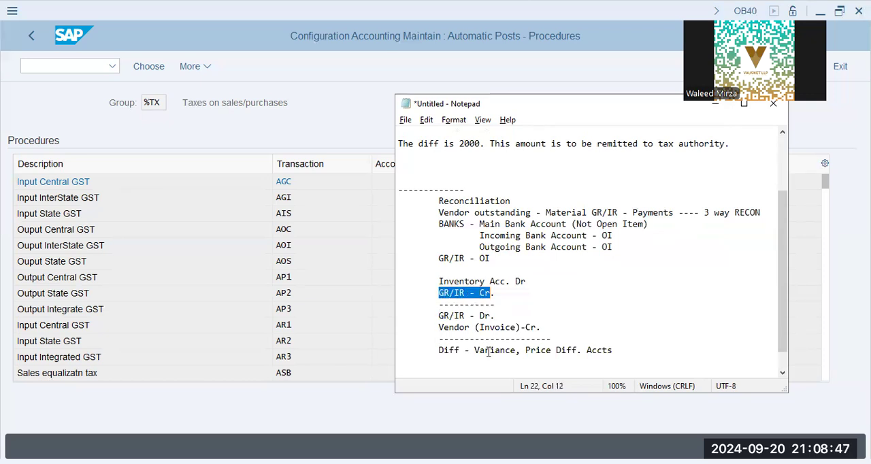
pyautogui.hotkey('shift', 'Down')
pyautogui.hotkey('shift', 'Down')
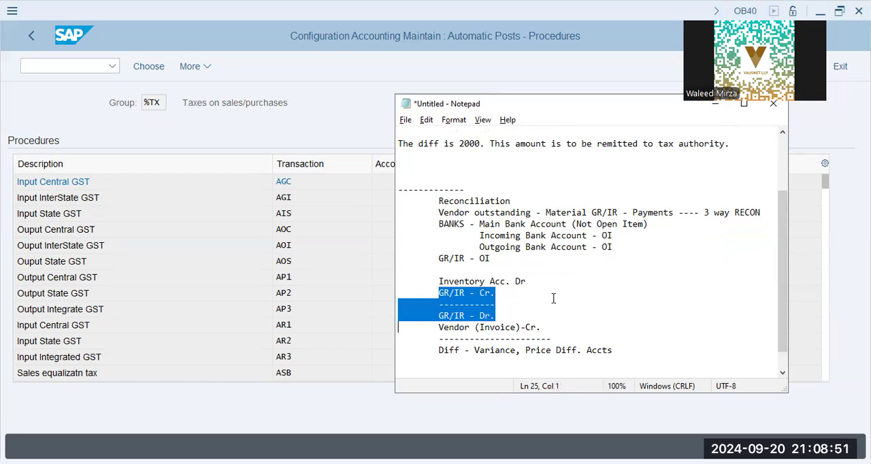
pyautogui.click(509, 313)
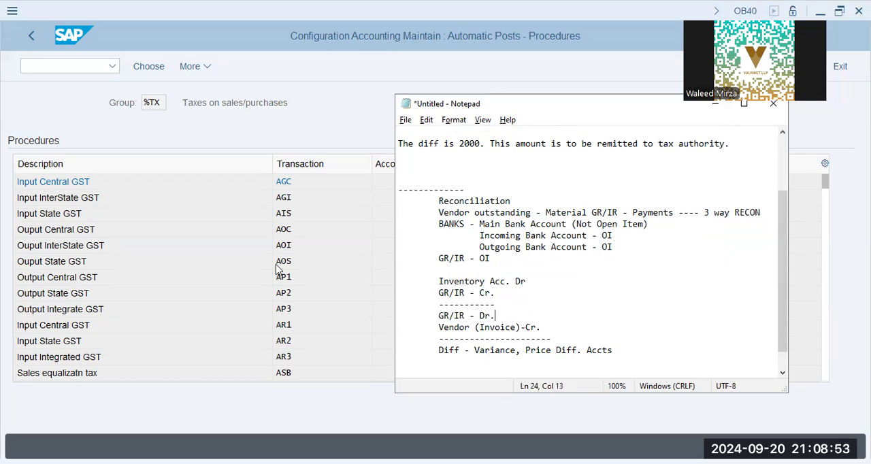
pyautogui.click(139, 213)
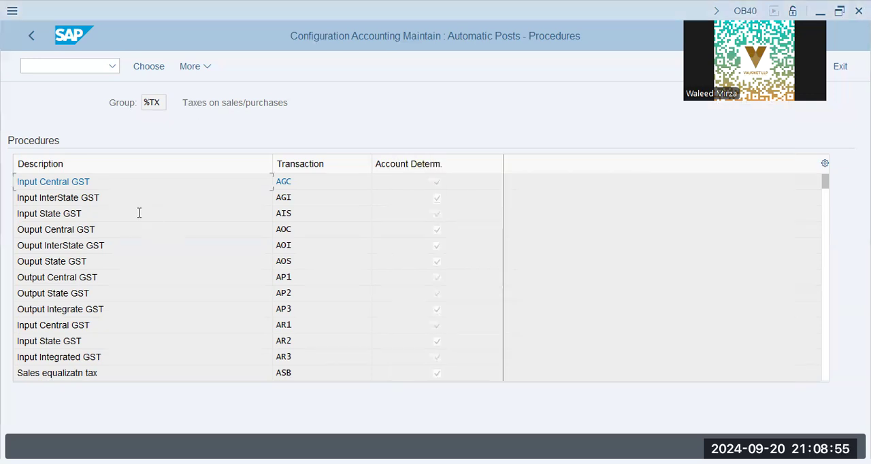
pyautogui.hotkey('alt', 'Tab')
pyautogui.scroll(-1, 555, 235)
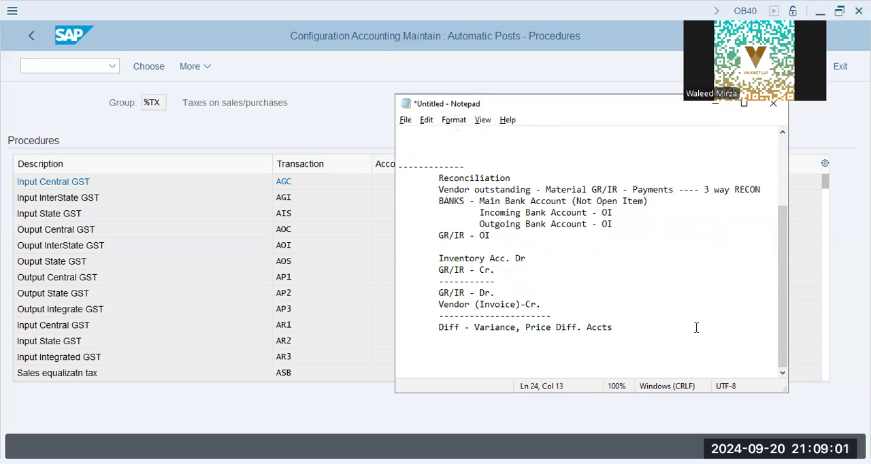
# - Switch to SAP and open the Output tax procedure (transaction MWS) for chart of accounts XAP9
pyautogui.click(268, 145)
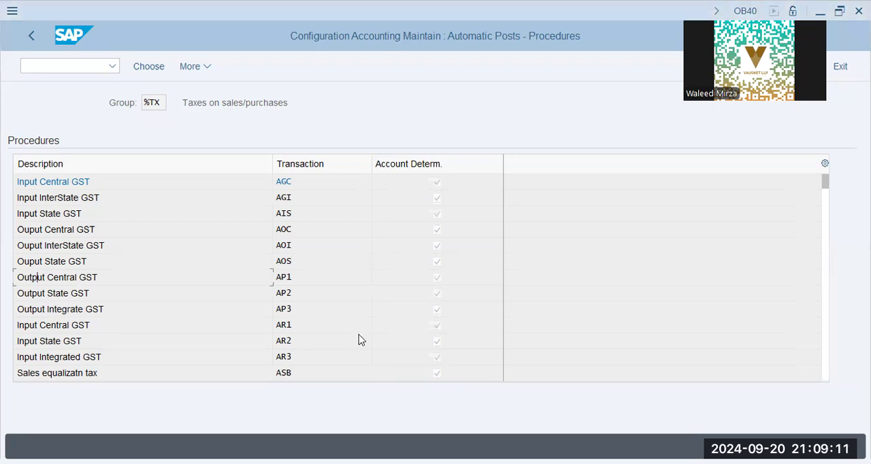
pyautogui.scroll(-5, 352, 333)
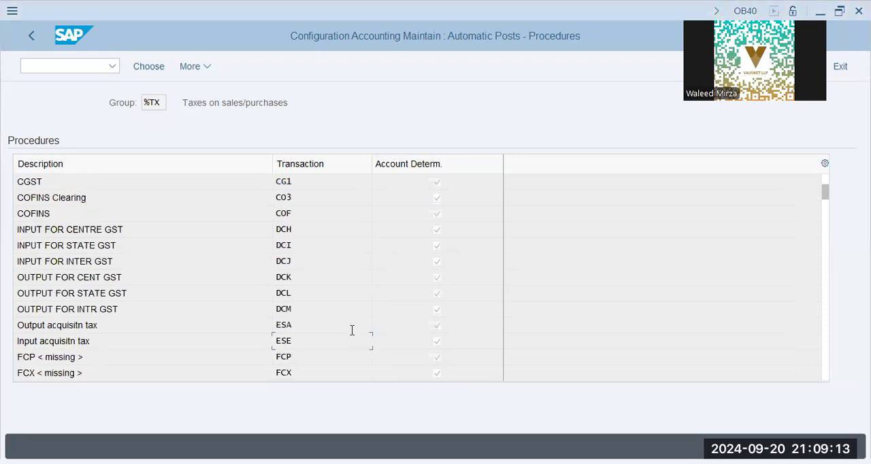
pyautogui.scroll(-5, 352, 330)
pyautogui.scroll(-5, 352, 330)
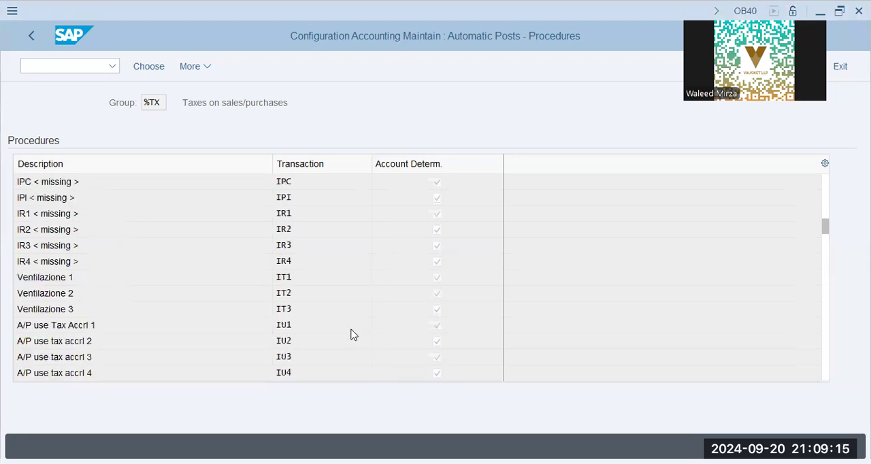
pyautogui.scroll(-5, 352, 331)
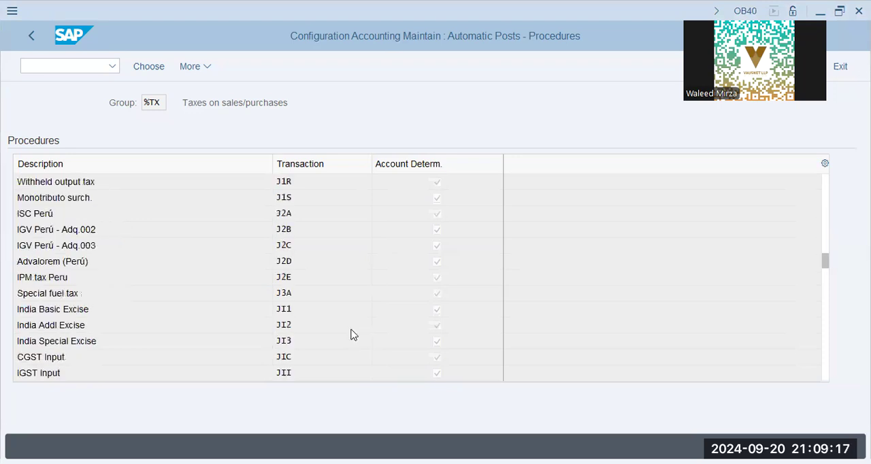
pyautogui.scroll(-5, 352, 332)
pyautogui.press('pagedown')
pyautogui.click(304, 214)
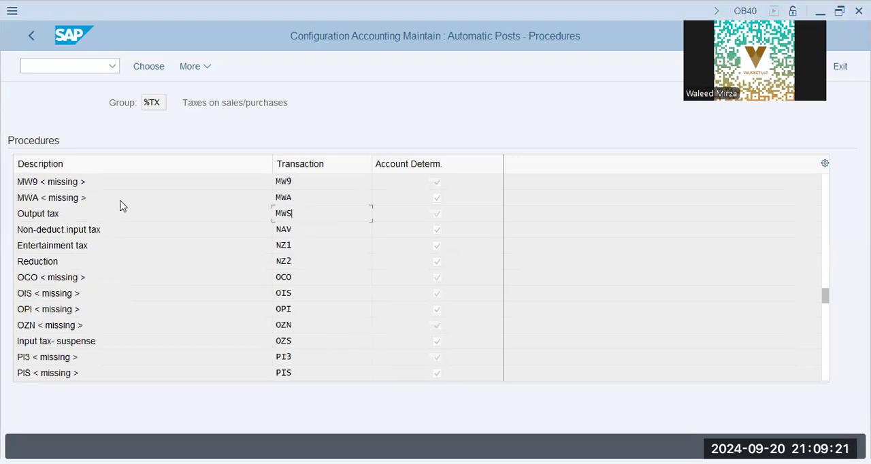
pyautogui.doubleClick(85, 212)
pyautogui.press('Return')
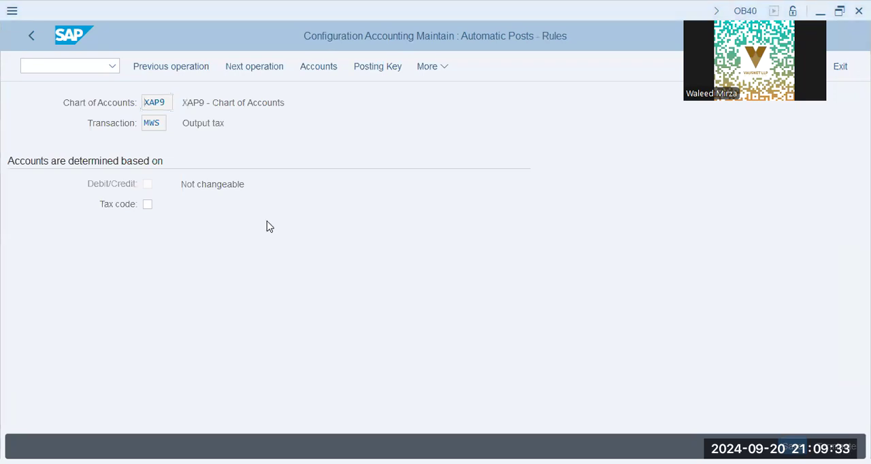
# - Make Output tax account determination depend on the tax code, save the rules and check the resulting account assignment table
pyautogui.click(146, 206)
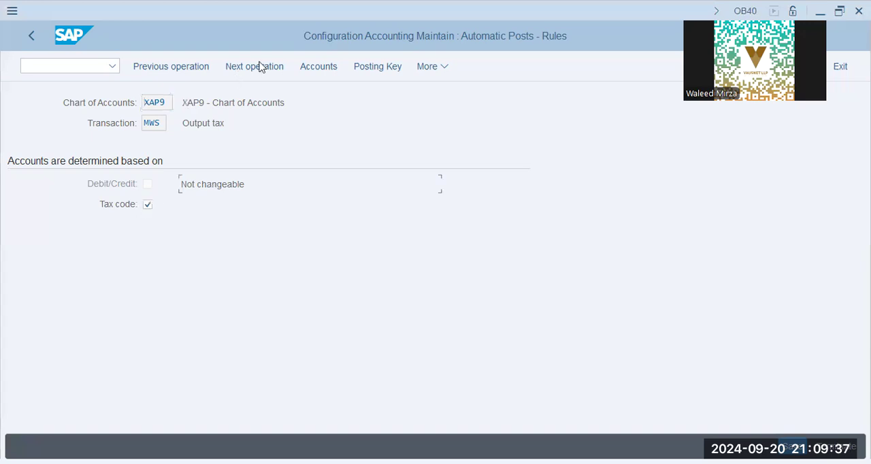
pyautogui.click(319, 67)
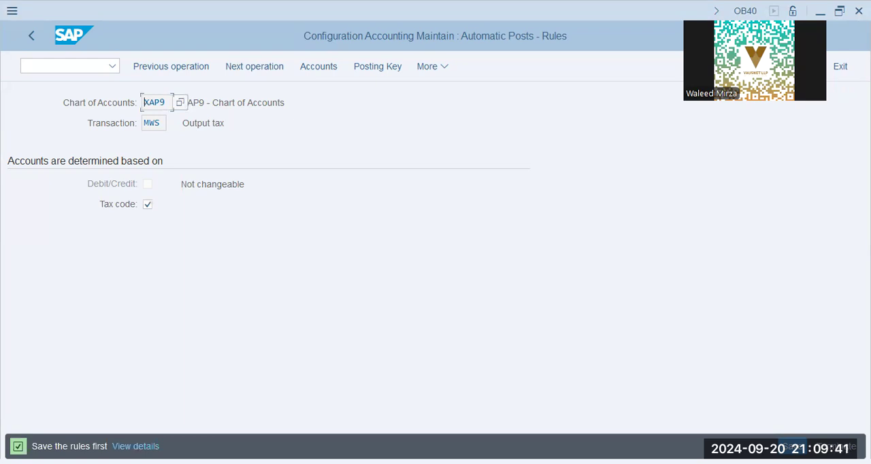
pyautogui.hotkey('ctrl', 's')
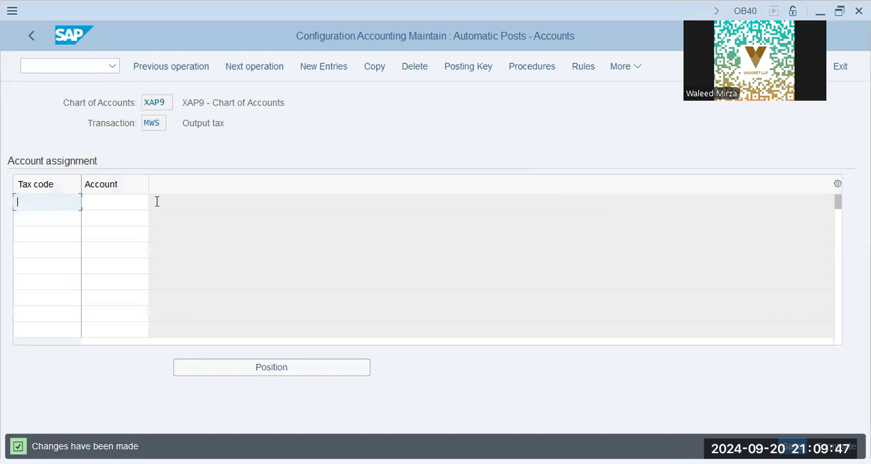
pyautogui.hotkey('alt', 'Tab')
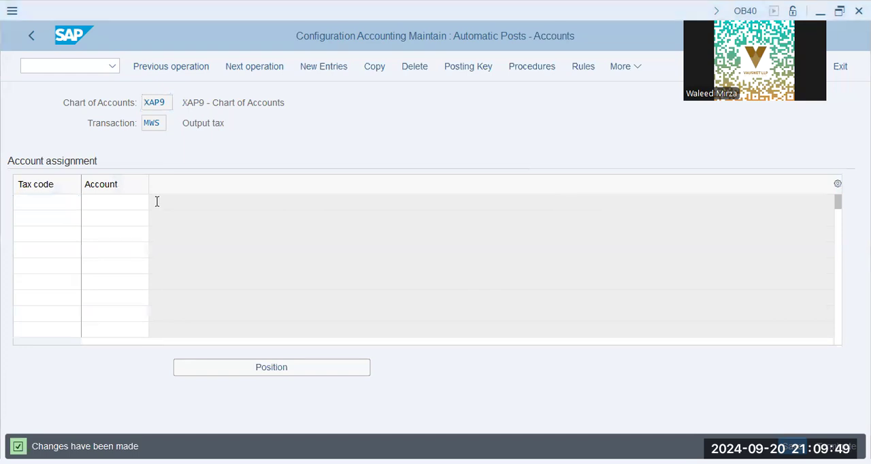
pyautogui.hotkey('alt', 'Tab')
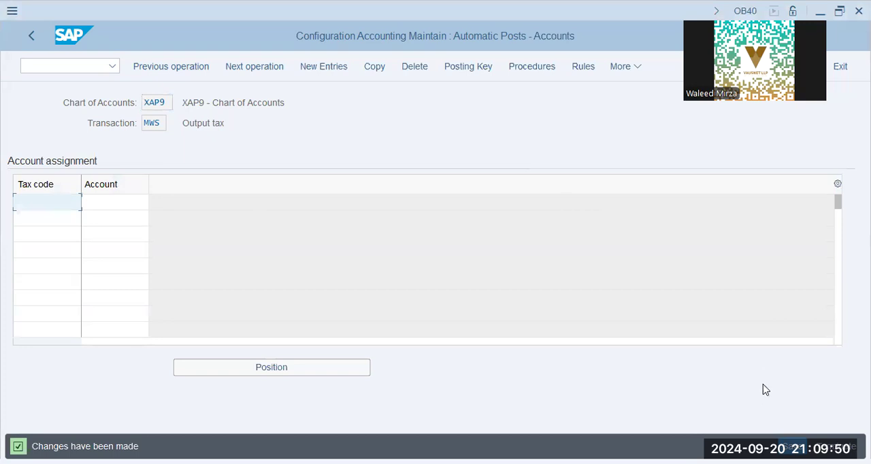
pyautogui.click(26, 35)
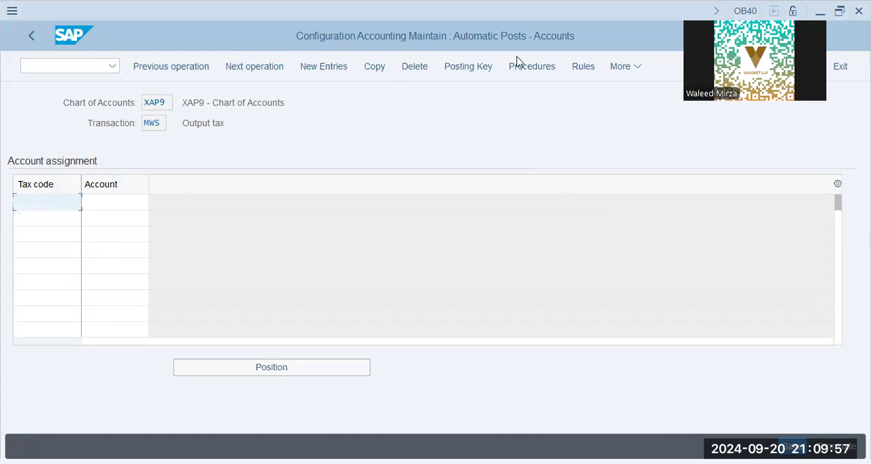
# - Turn off tax code determination in the Output tax rules and save them to the proposed customizing request
pyautogui.click(584, 67)
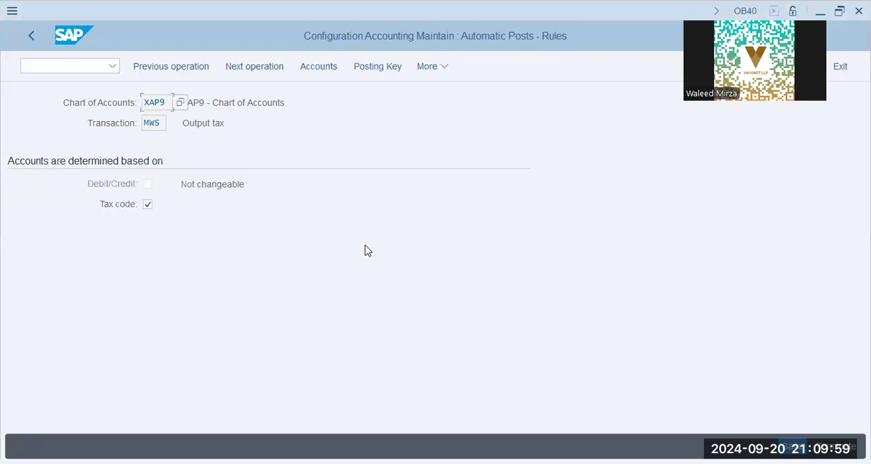
pyautogui.click(318, 66)
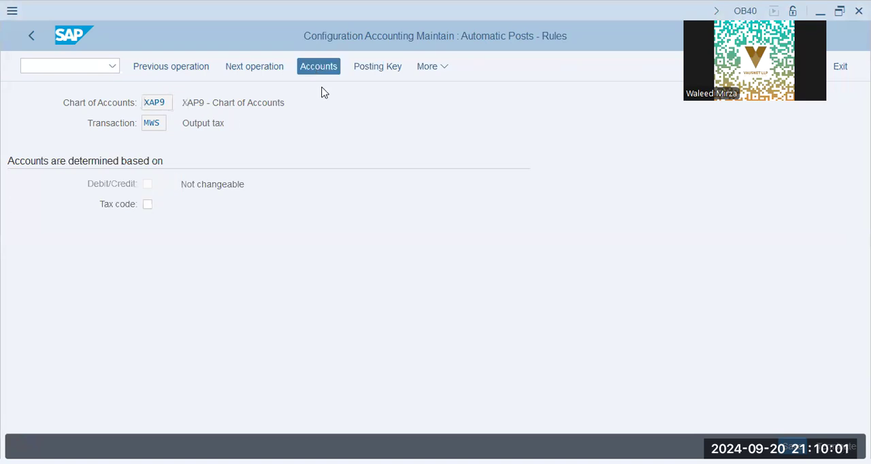
pyautogui.click(254, 313)
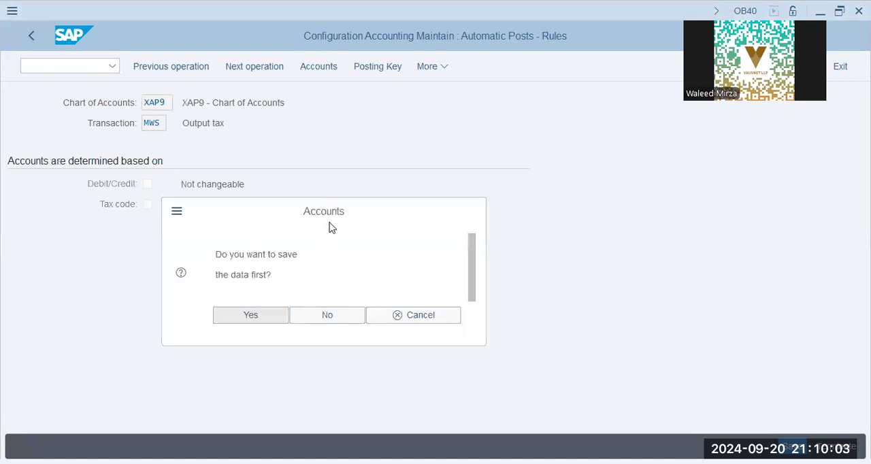
pyautogui.click(278, 376)
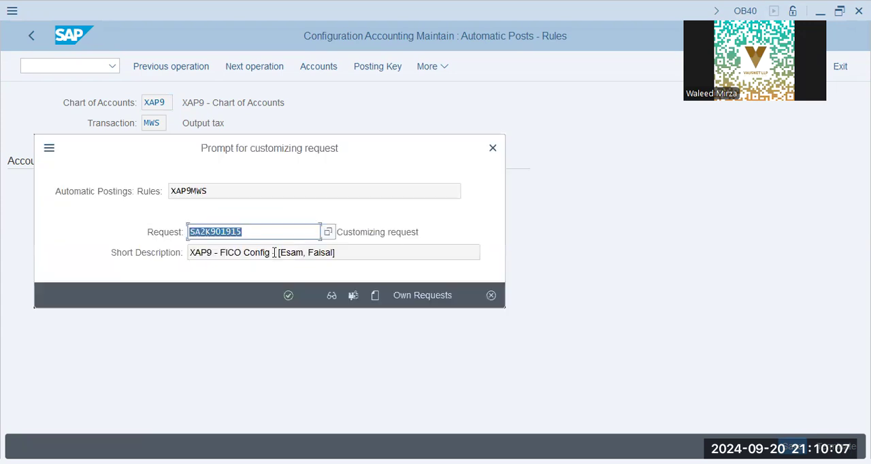
pyautogui.click(286, 296)
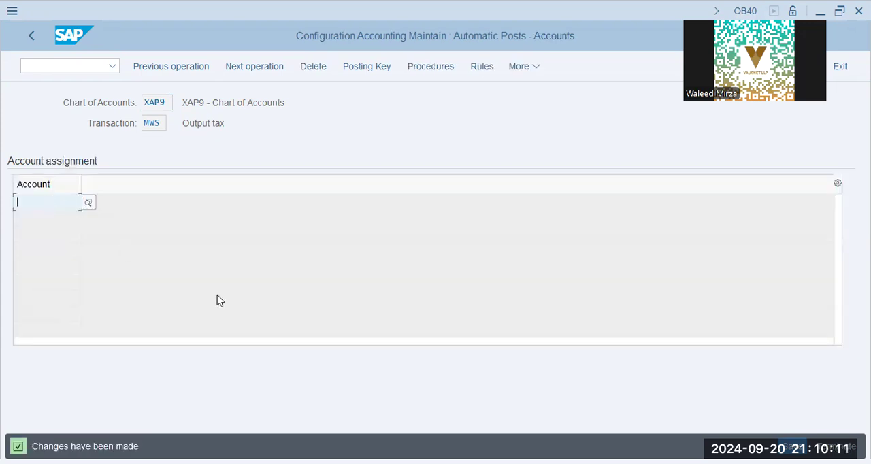
# - Enter G/L account 100530 in the account assignment for Output tax
pyautogui.hotkey('alt', 'Tab')
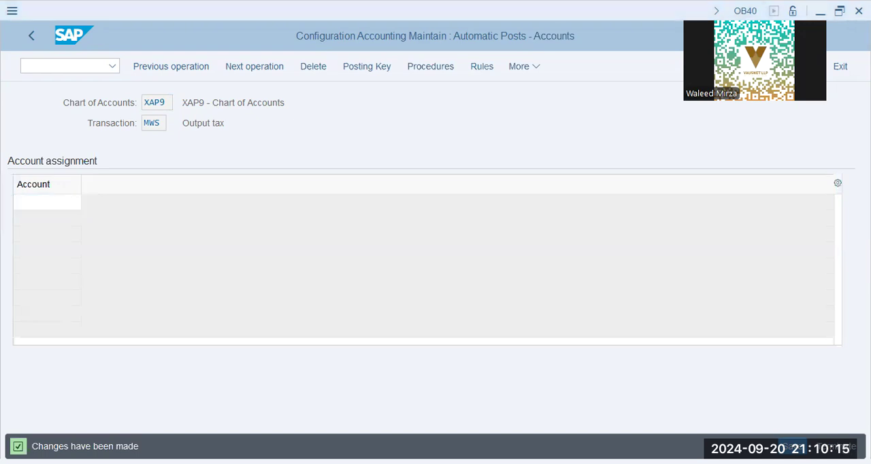
pyautogui.hotkey('alt', 'Tab')
pyautogui.write('1005')
pyautogui.write('0')
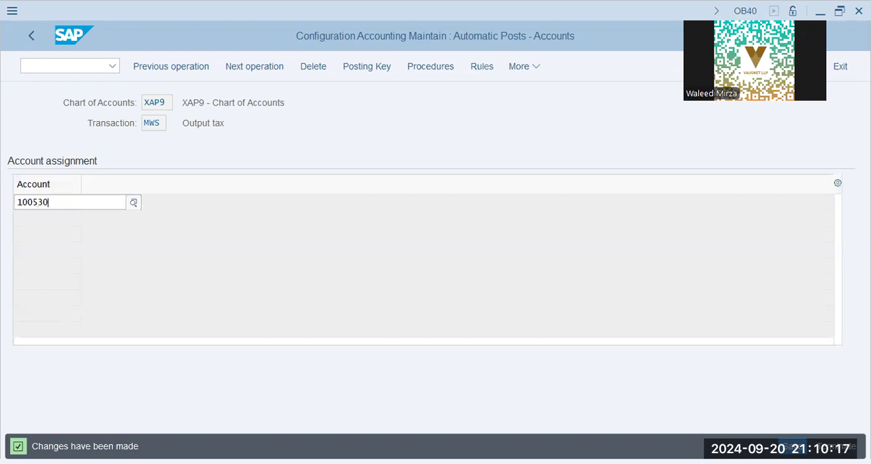
pyautogui.press('Return')
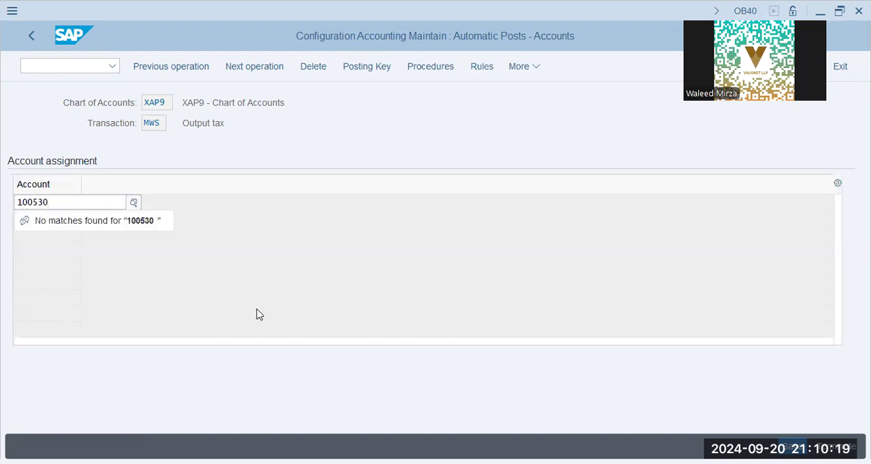
pyautogui.press('Return')
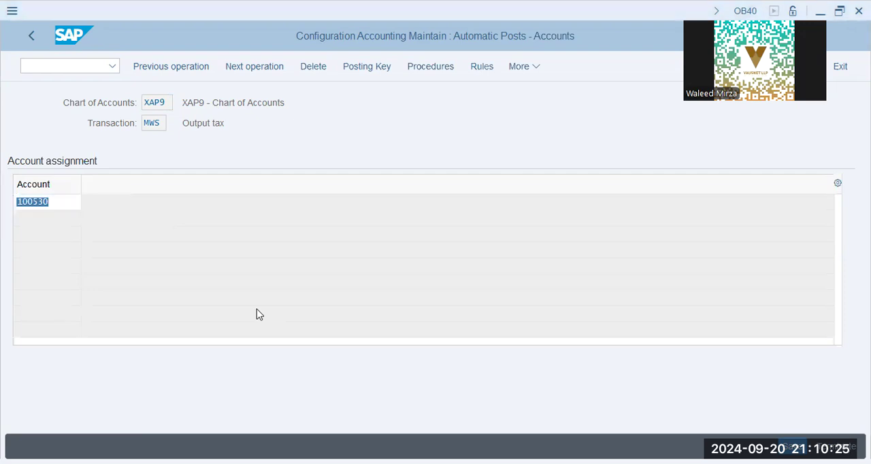
# - Look up company code XAP9's G/L accounts, select VAT Payable (100530) and save the Output tax assignment to the customizing request
pyautogui.click(259, 314)
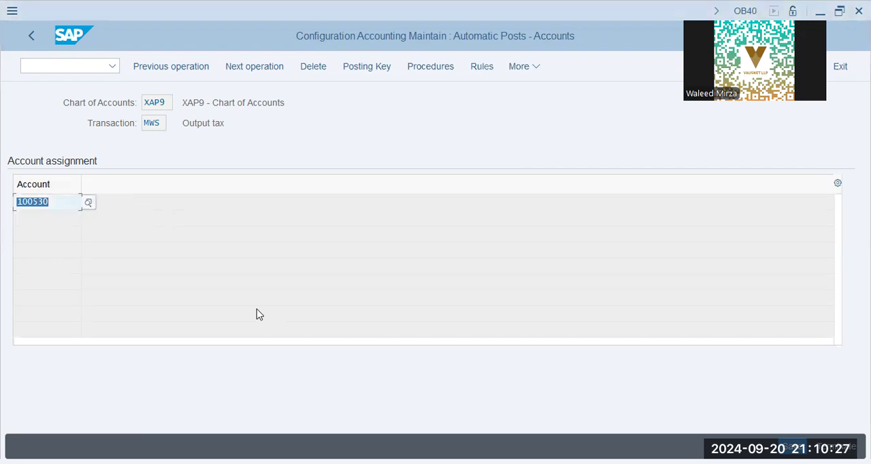
pyautogui.click(89, 203)
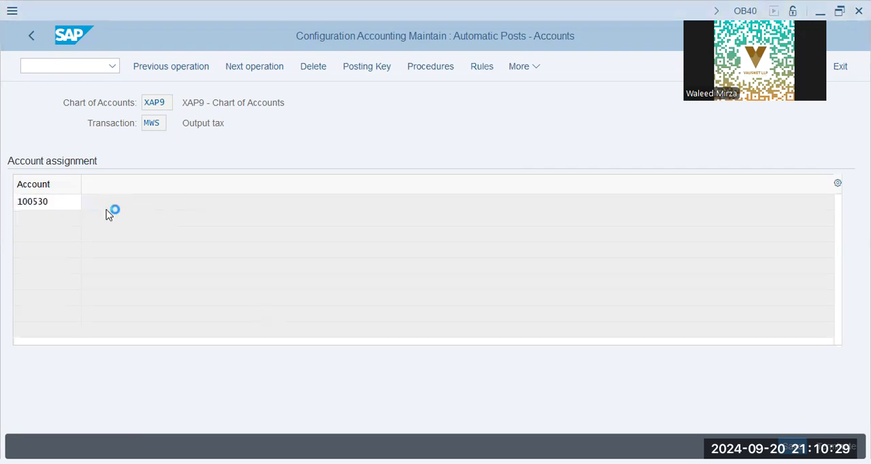
pyautogui.click(188, 239)
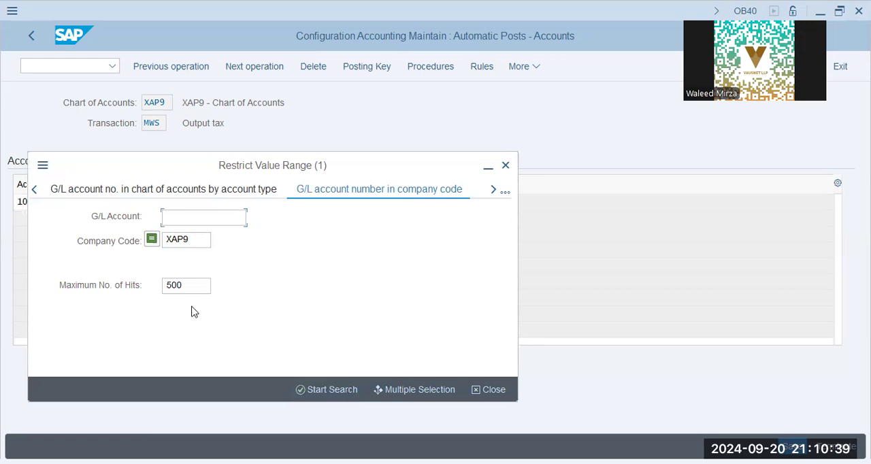
pyautogui.click(335, 393)
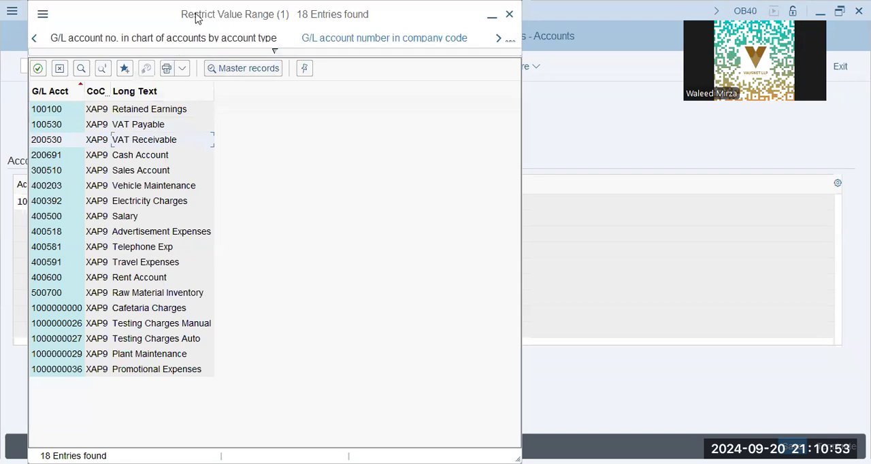
pyautogui.moveTo(196, 14); pyautogui.dragTo(421, 15)
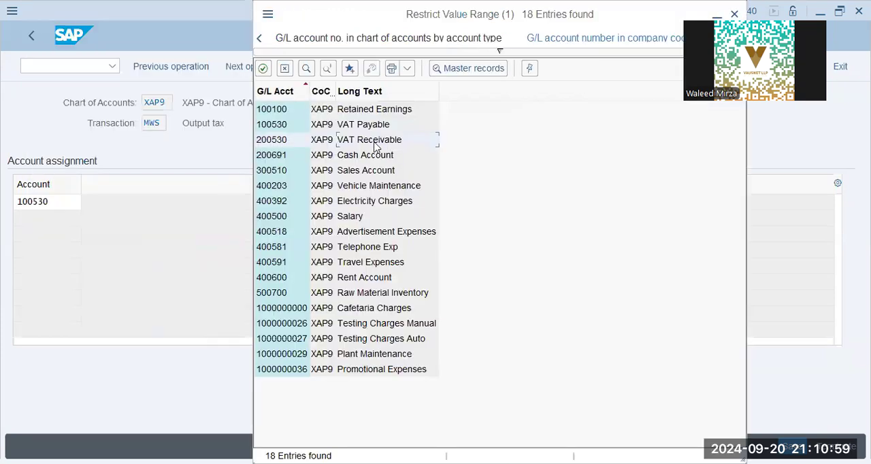
pyautogui.click(374, 127)
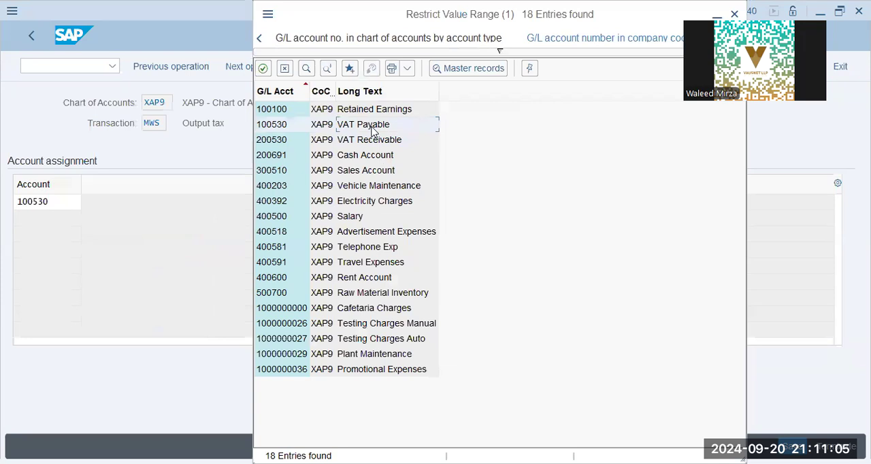
pyautogui.press('Return')
pyautogui.hotkey('ctrl', 's')
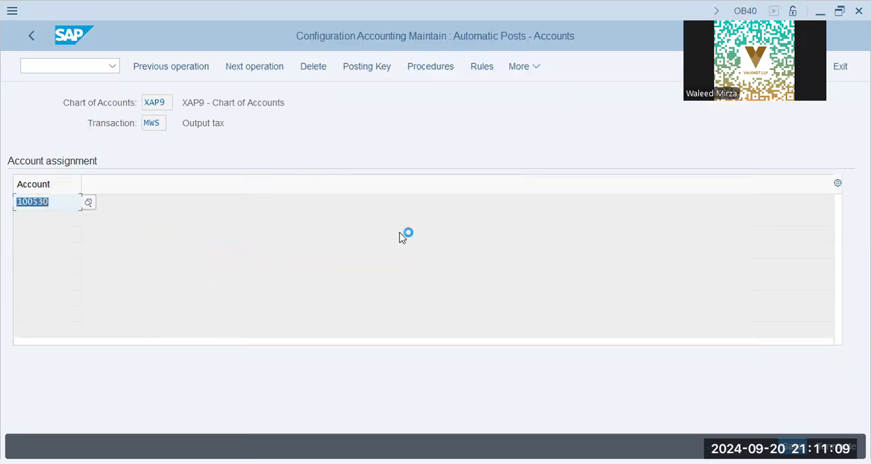
pyautogui.click(289, 296)
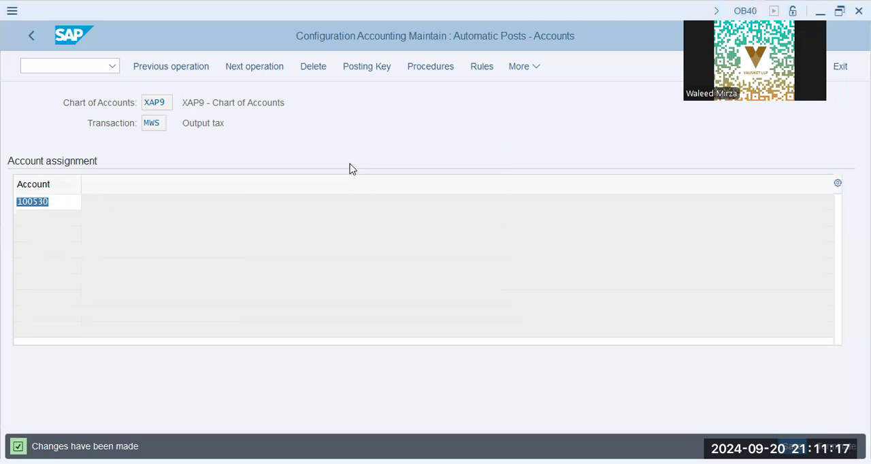
# - Open the Input tax procedure (transaction VST) from the procedures list and save its rules with tax code determination off
pyautogui.click(30, 34)
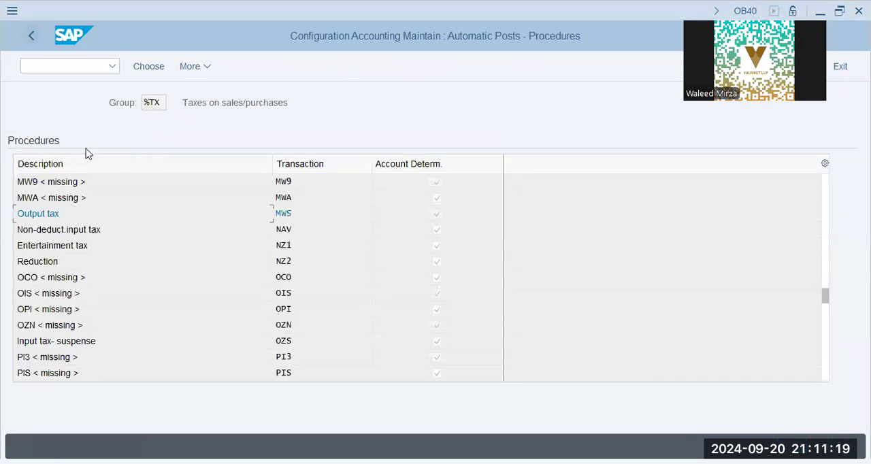
pyautogui.click(267, 341)
pyautogui.scroll(-8, 331, 272)
pyautogui.click(317, 320)
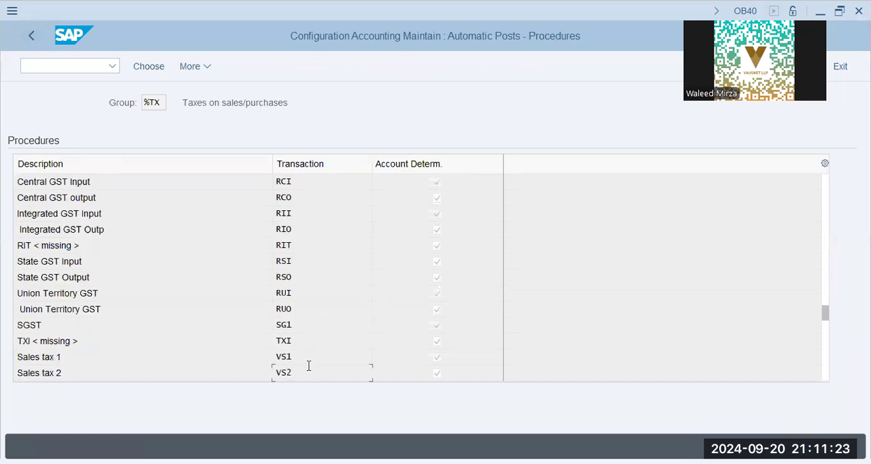
pyautogui.scroll(-5, 309, 367)
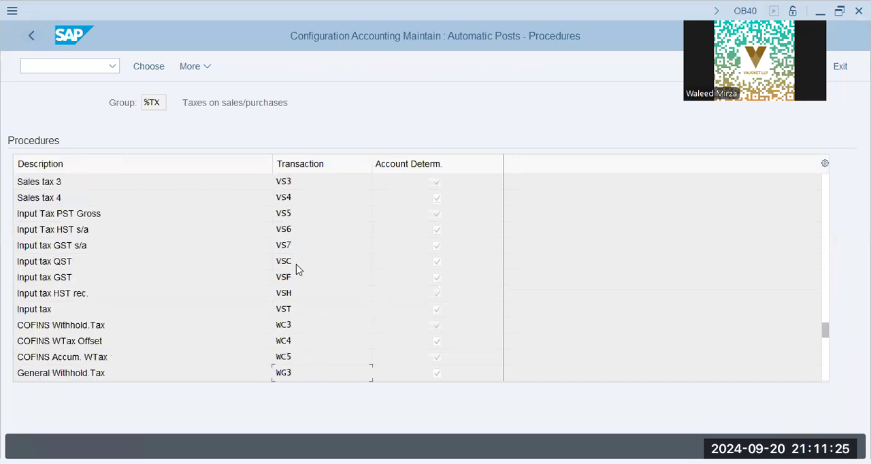
pyautogui.doubleClick(82, 309)
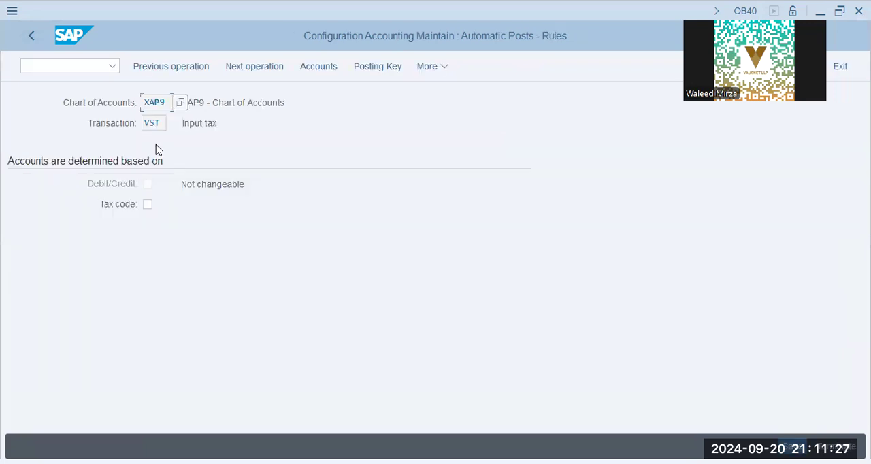
pyautogui.click(320, 66)
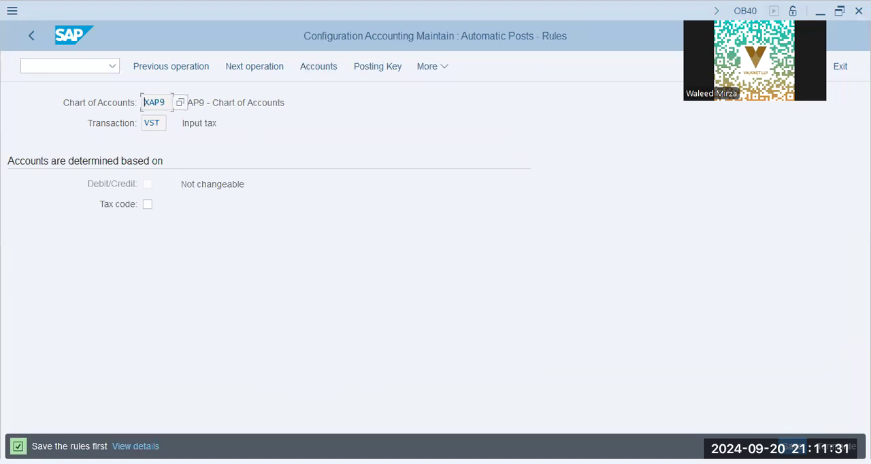
pyautogui.click(793, 447)
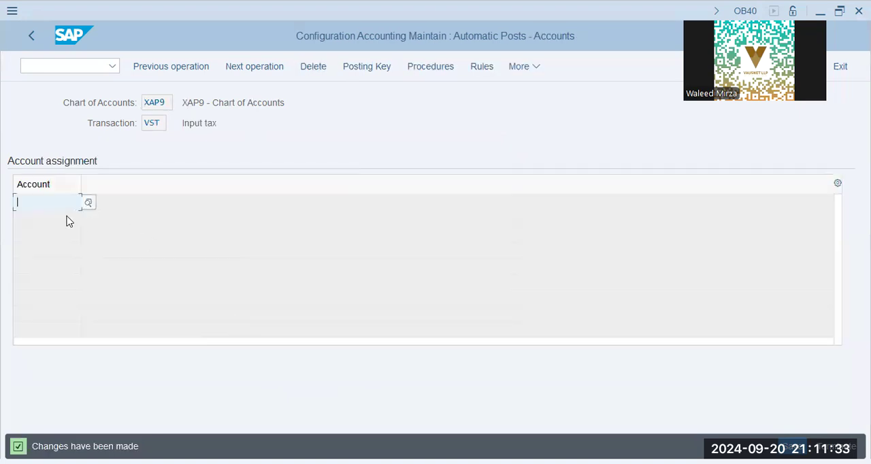
# - Assign XAP9's VAT Receivable account (200530) to Input tax through the G/L account search and save it to the customizing request
pyautogui.click(56, 207)
pyautogui.click(49, 200)
pyautogui.click(86, 204)
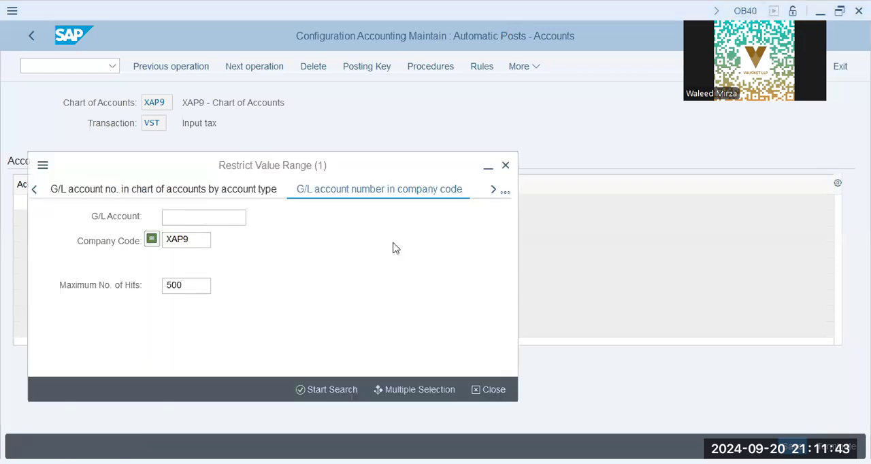
pyautogui.click(337, 391)
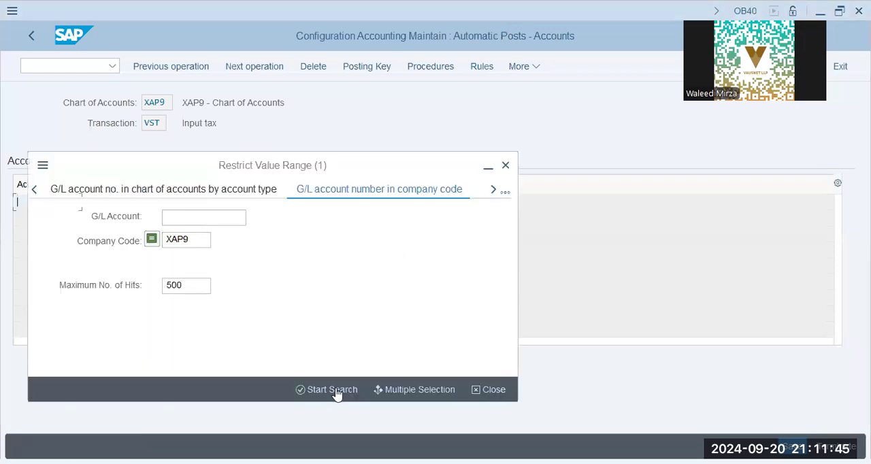
pyautogui.click(337, 392)
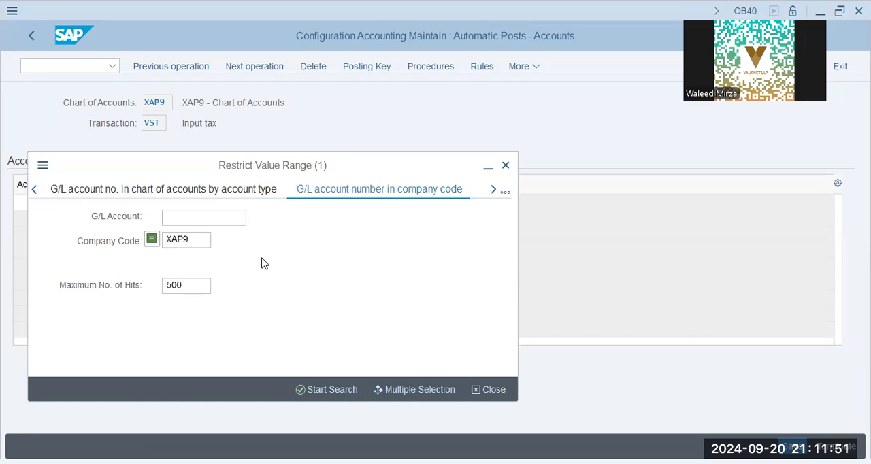
pyautogui.click(75, 141)
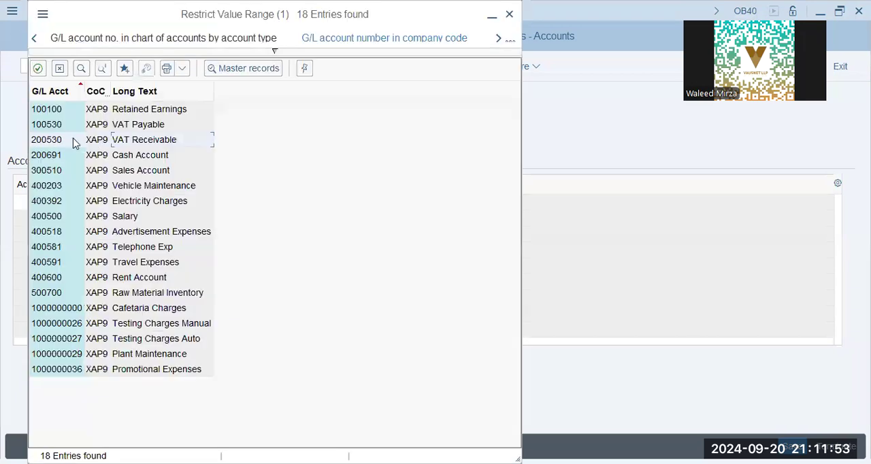
pyautogui.click(133, 140)
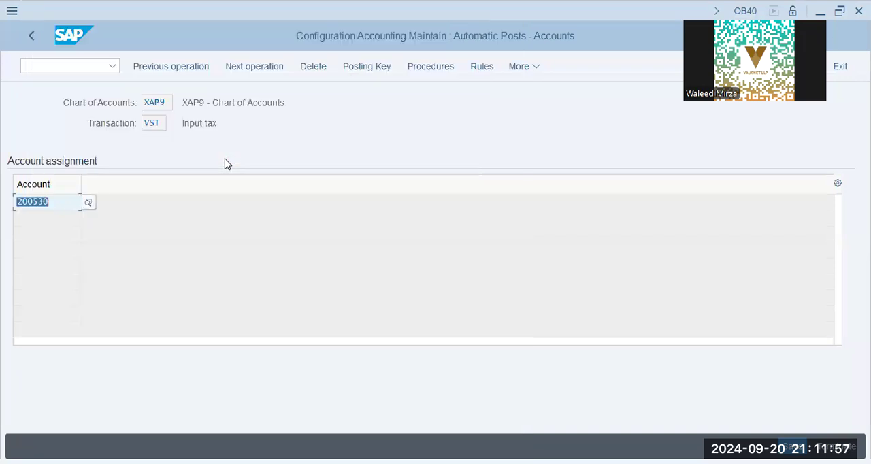
pyautogui.click(793, 447)
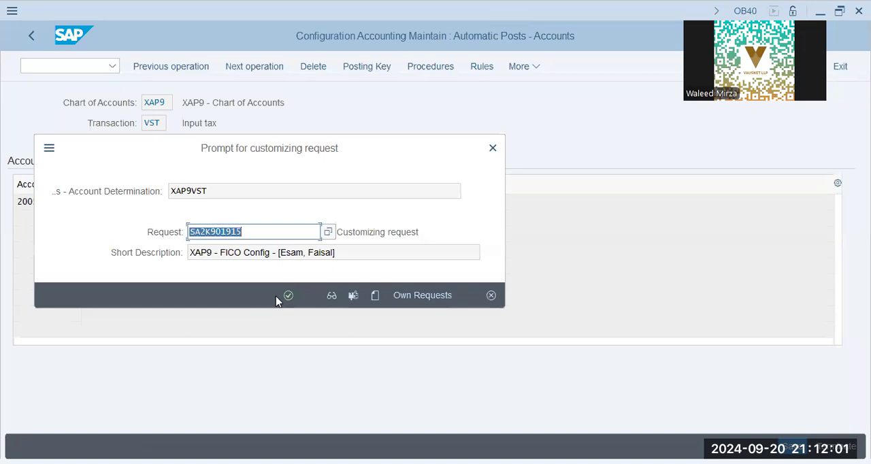
pyautogui.click(288, 297)
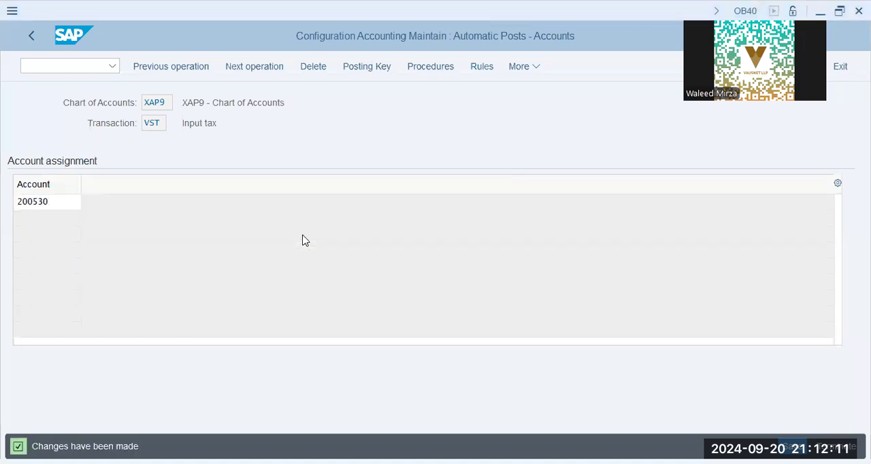
# - Save the Input tax account assignment again and open the SAP Reference IMG through transaction SPRO
pyautogui.click(793, 447)
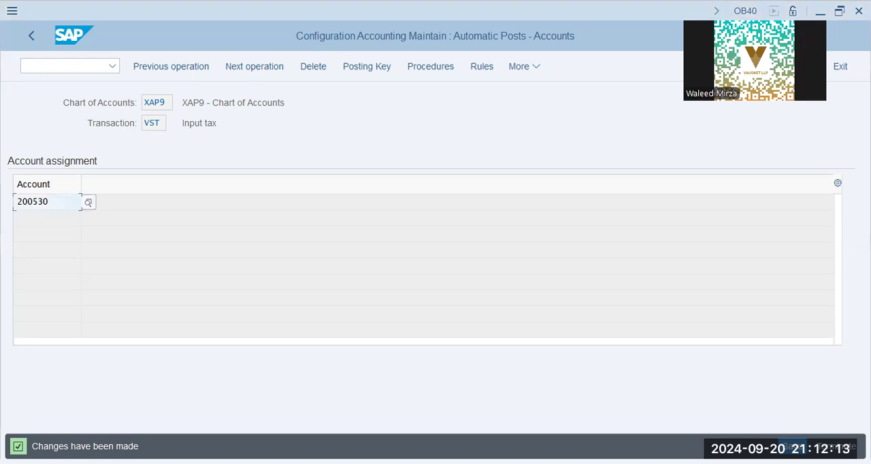
pyautogui.click(59, 66)
pyautogui.write('/nspro')
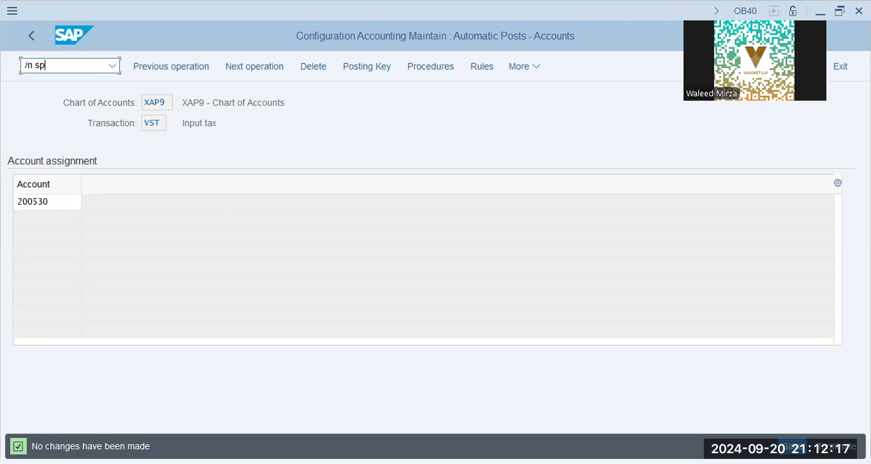
pyautogui.press('Return')
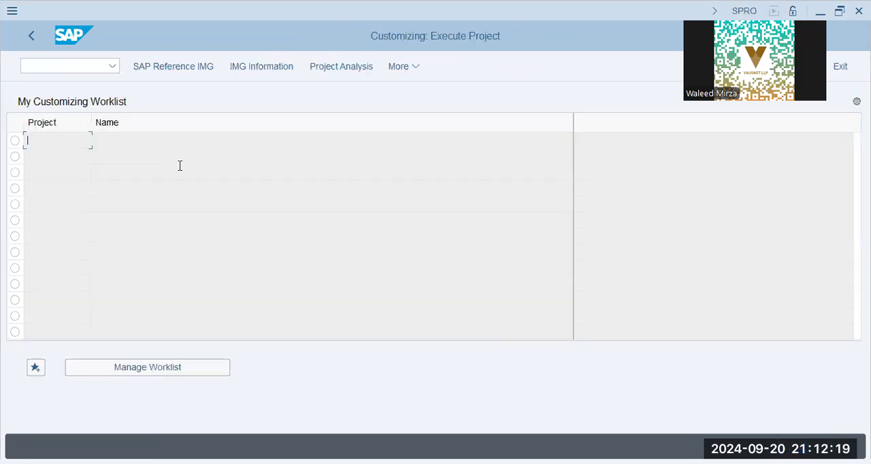
pyautogui.click(187, 68)
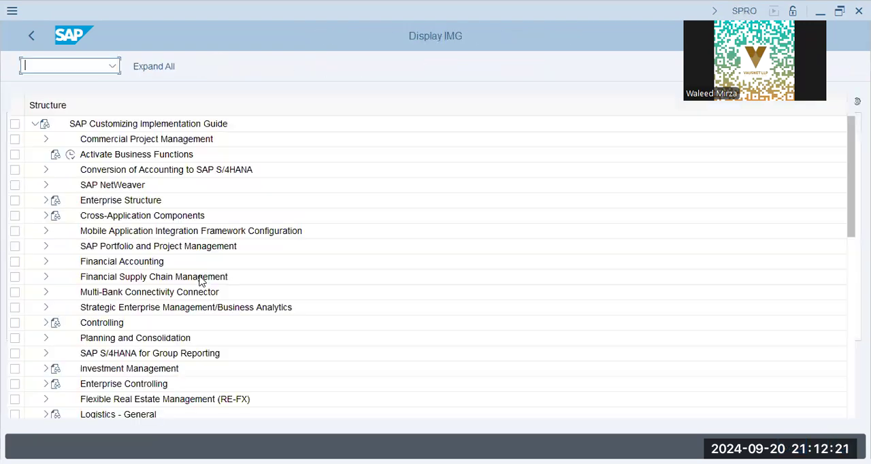
# - Open Define Tax Determination Rules in the IMG under Sales and Distribution, Basic Functions, Taxes
pyautogui.scroll(-2, 121, 307)
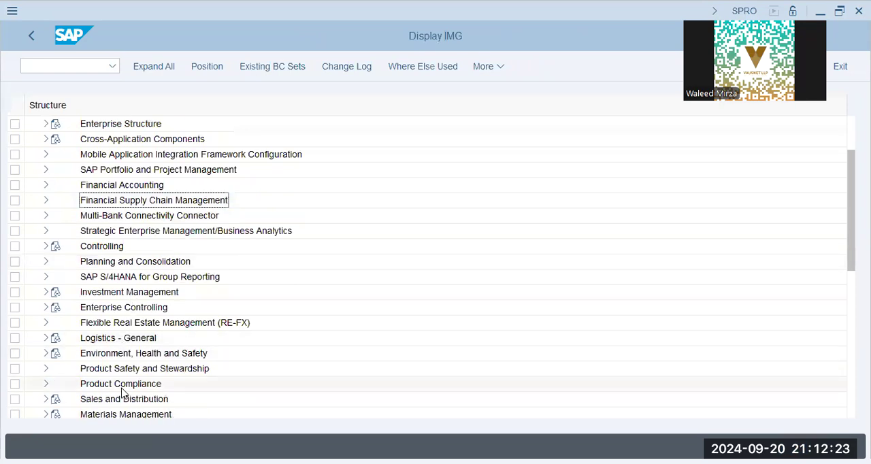
pyautogui.click(122, 399)
pyautogui.click(46, 400)
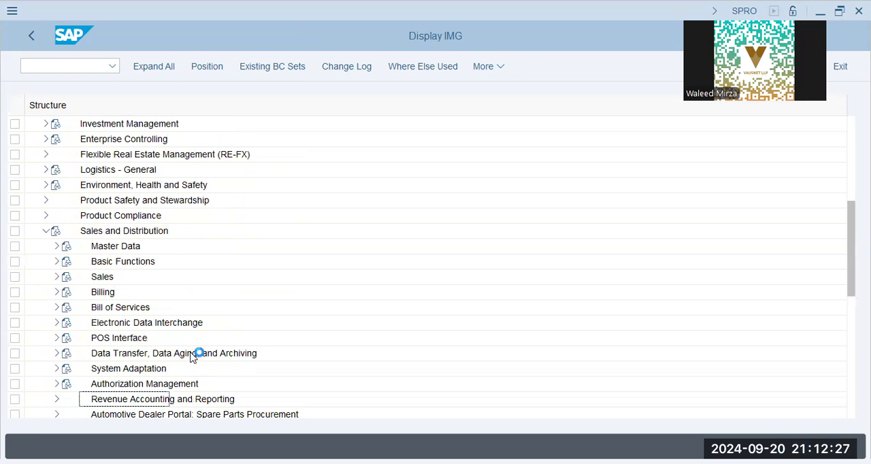
pyautogui.click(118, 250)
pyautogui.click(56, 262)
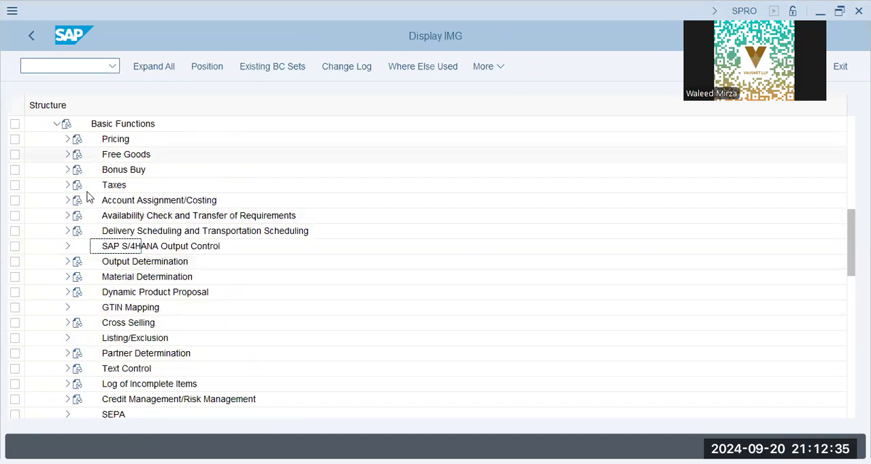
pyautogui.click(68, 185)
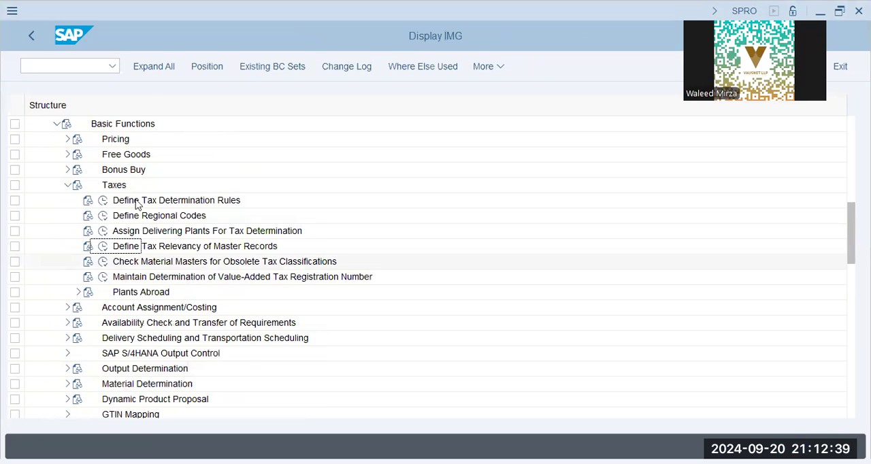
pyautogui.click(103, 201)
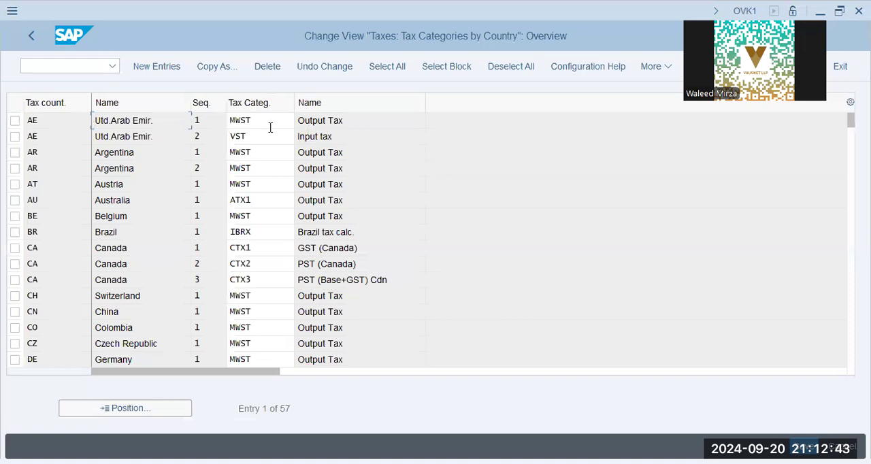
# - Check the tax categories of the two United Arab Emirates (AE) entries, MWST and VST, and save the table
pyautogui.click(361, 123)
pyautogui.click(271, 139)
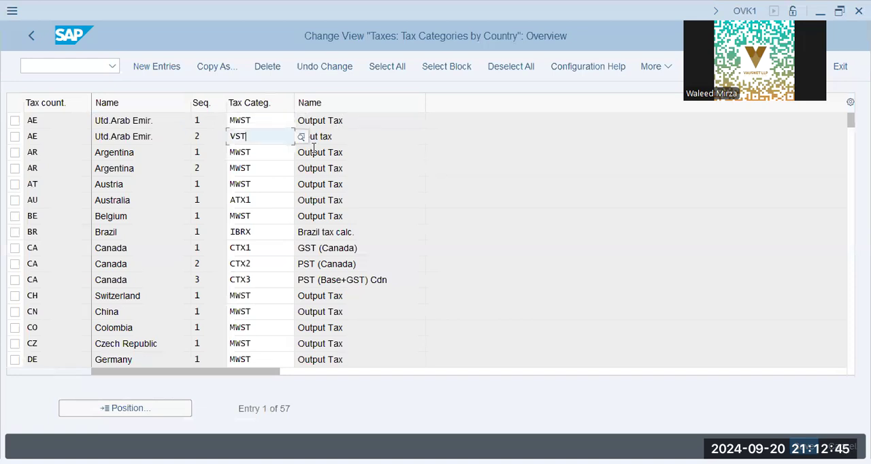
pyautogui.click(370, 139)
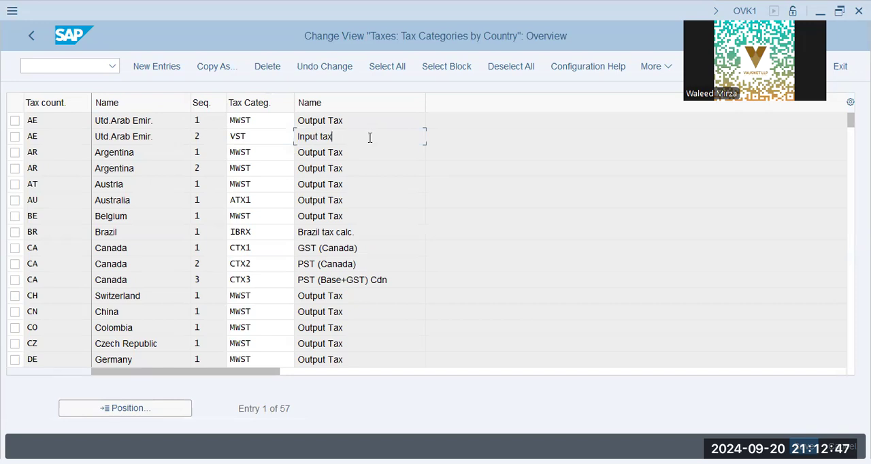
pyautogui.hotkey('alt', 'Tab')
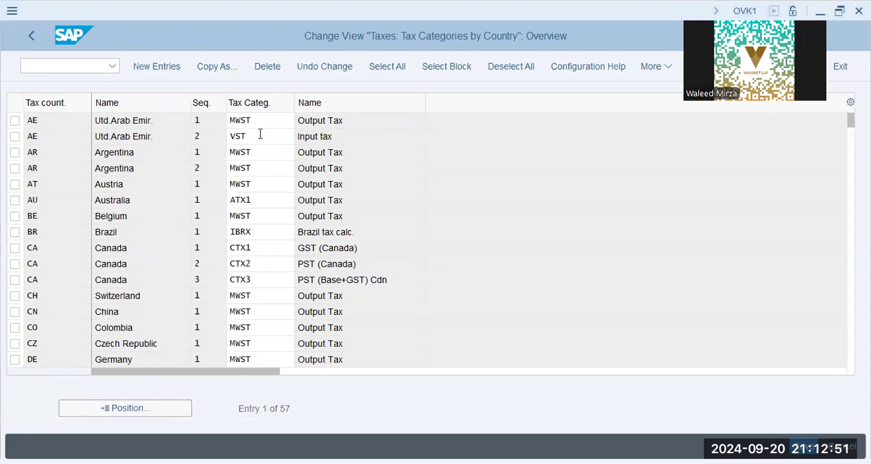
pyautogui.click(207, 118)
pyautogui.hotkey('ctrl', 's')
pyautogui.click(262, 124)
pyautogui.press('Down')
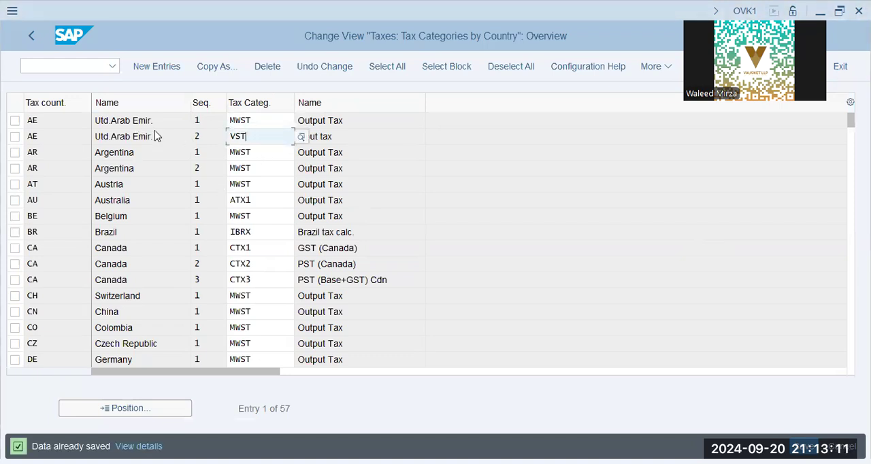
# - Return to the IMG and open Maintain Tax Relevance for Customers from Define Tax Relevancy of Master Records
pyautogui.doubleClick(156, 137)
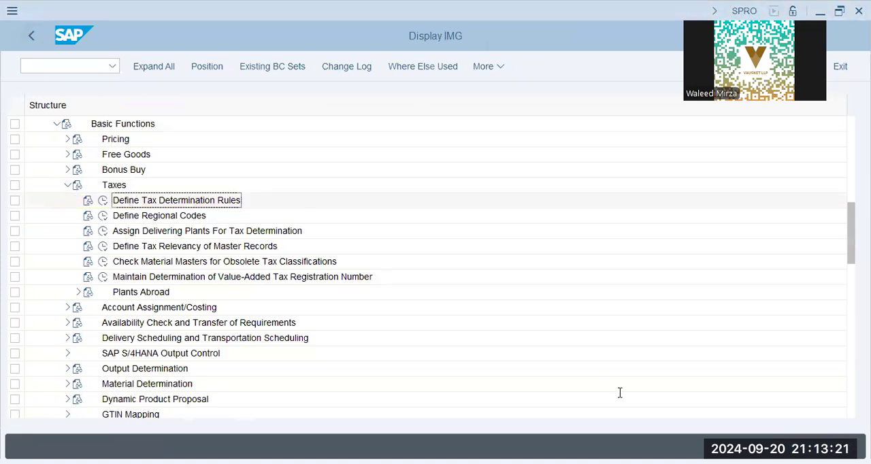
pyautogui.click(102, 247)
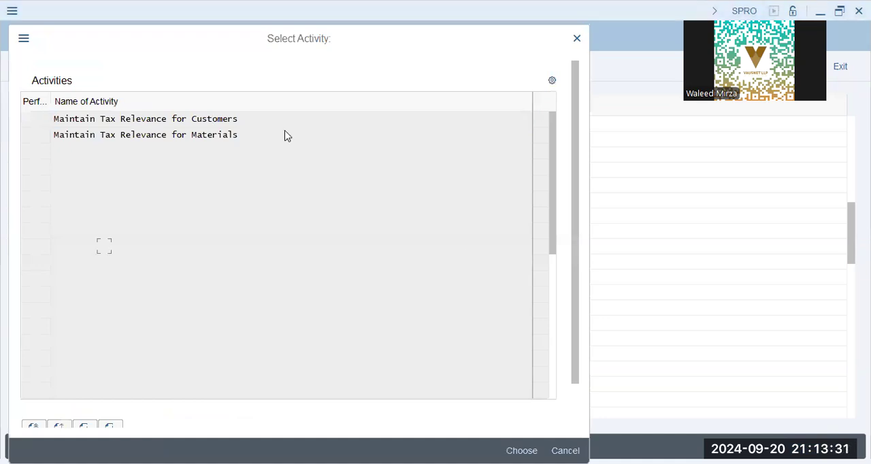
pyautogui.doubleClick(325, 140)
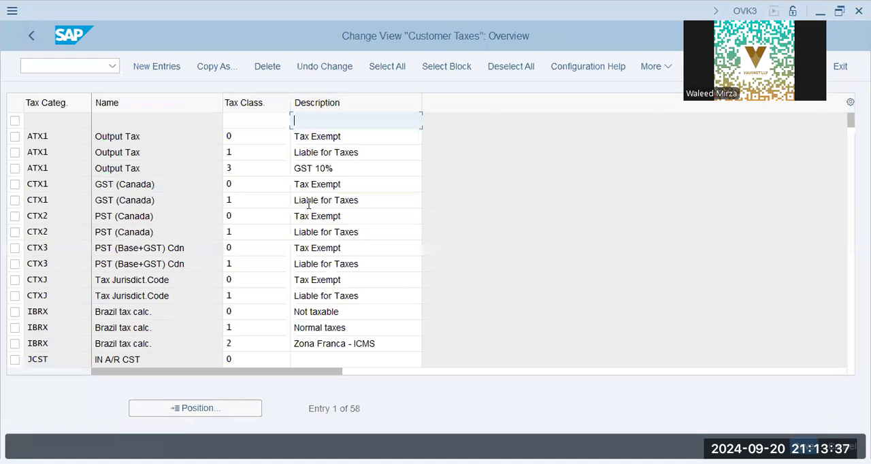
# - Try to add a customer tax entry for category MWST with tax classification 1 and description Taxable
pyautogui.hotkey('alt', 'Tab')
pyautogui.click(156, 66)
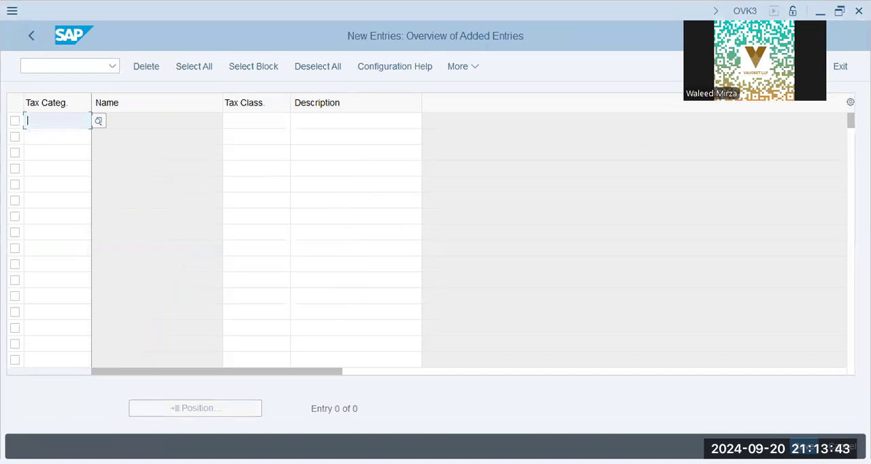
pyautogui.write('mwst')
pyautogui.press('Tab')
pyautogui.write('0')
pyautogui.press('Tab')
pyautogui.hotkey('shift', 'Tab')
pyautogui.write('1')
pyautogui.press('Tab')
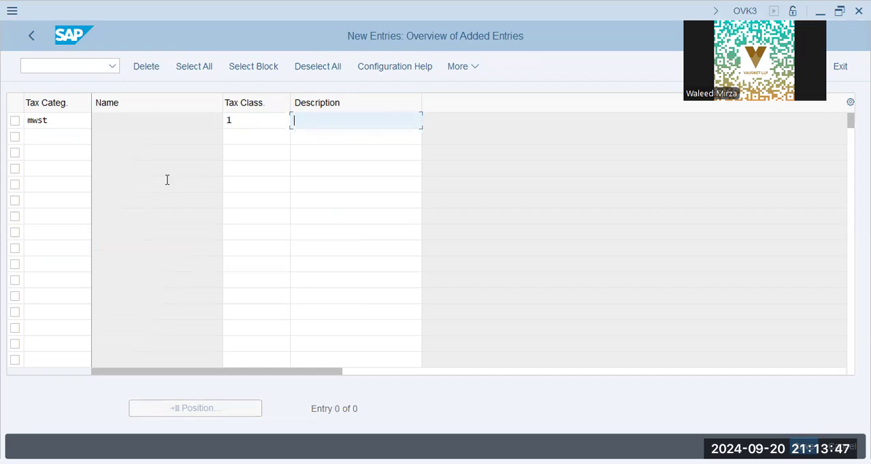
pyautogui.write('Taxable')
# - Try to add a second MWST entry with classification 0 and description Non-Taxable, and cancel editing of the new entries
pyautogui.press('Tab')
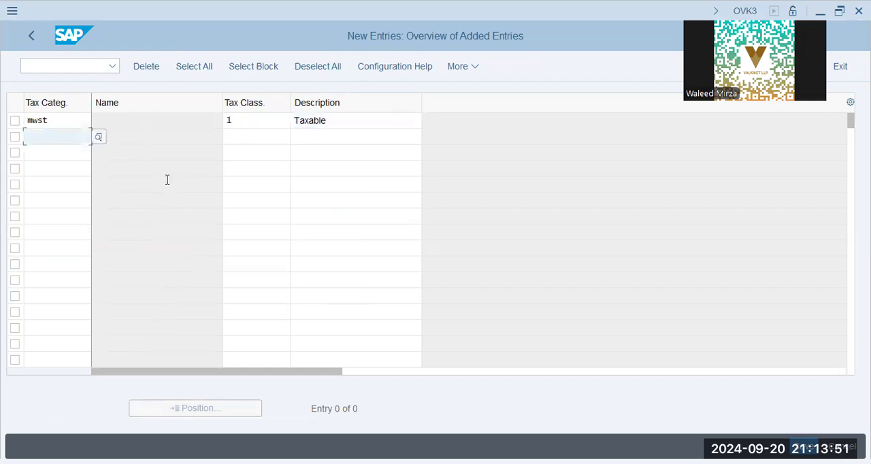
pyautogui.write('mwst')
pyautogui.press('Tab')
pyautogui.write('0')
pyautogui.press('Tab')
pyautogui.write('Non-Taxalb')
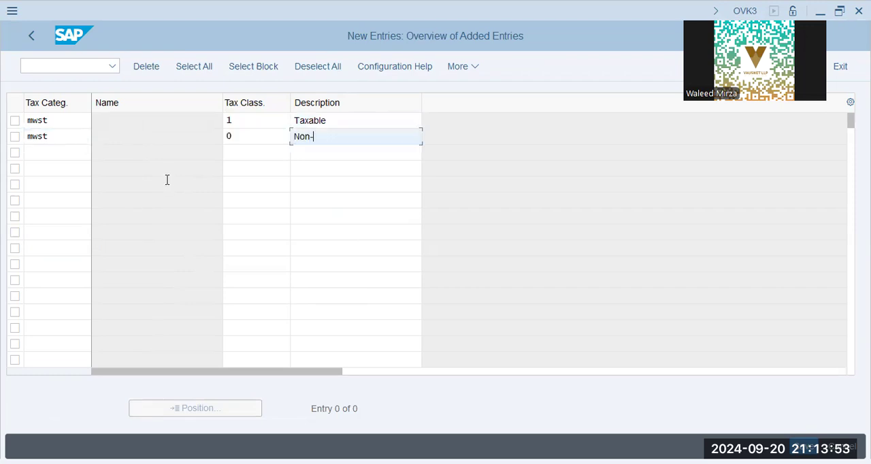
pyautogui.press('BackSpace')
pyautogui.press('BackSpace')
pyautogui.write('ble')
pyautogui.press('Return')
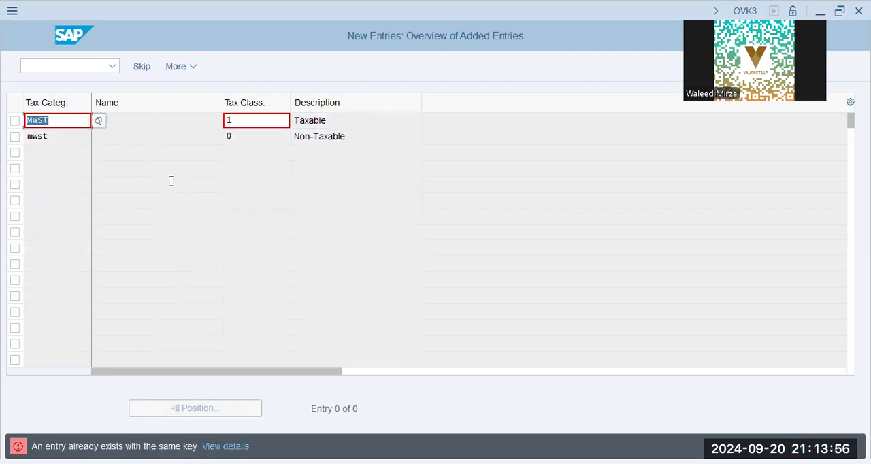
pyautogui.click(216, 335)
pyautogui.press('F12')
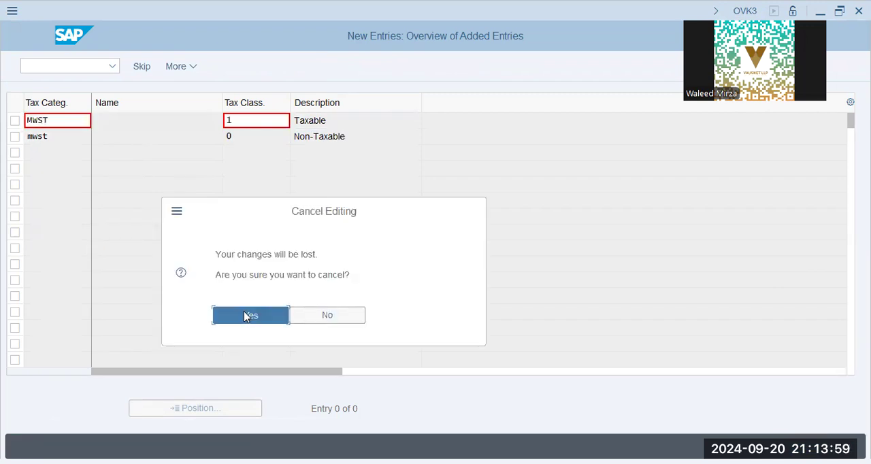
pyautogui.click(250, 313)
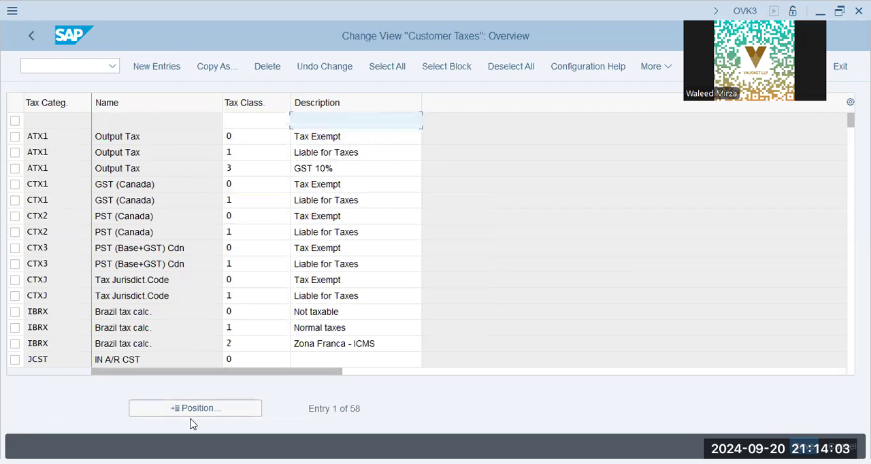
# - Position the customer taxes list at category MWST and check the descriptions of tax classifications 0 and 1
pyautogui.click(200, 411)
pyautogui.write('mwst')
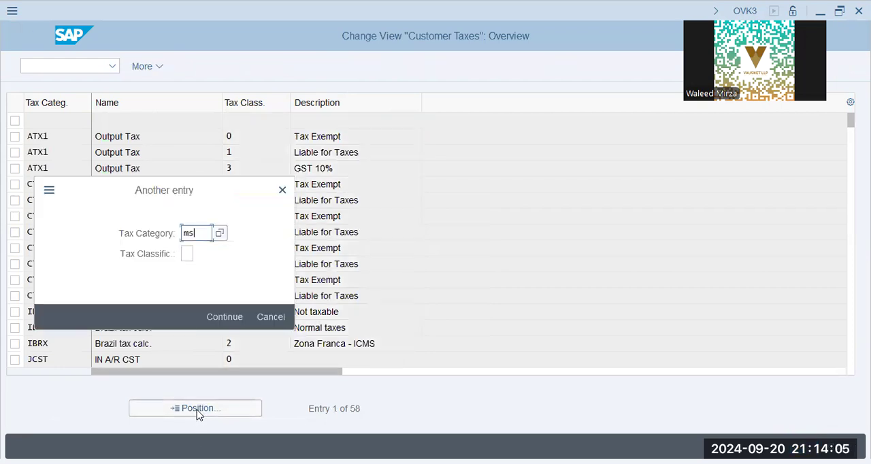
pyautogui.press('Return')
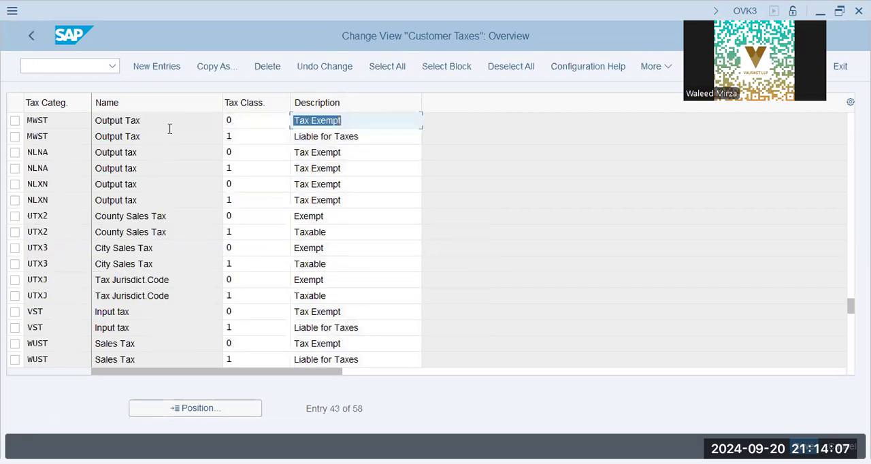
pyautogui.click(171, 134)
pyautogui.click(263, 142)
pyautogui.click(362, 139)
pyautogui.click(354, 125)
pyautogui.click(360, 138)
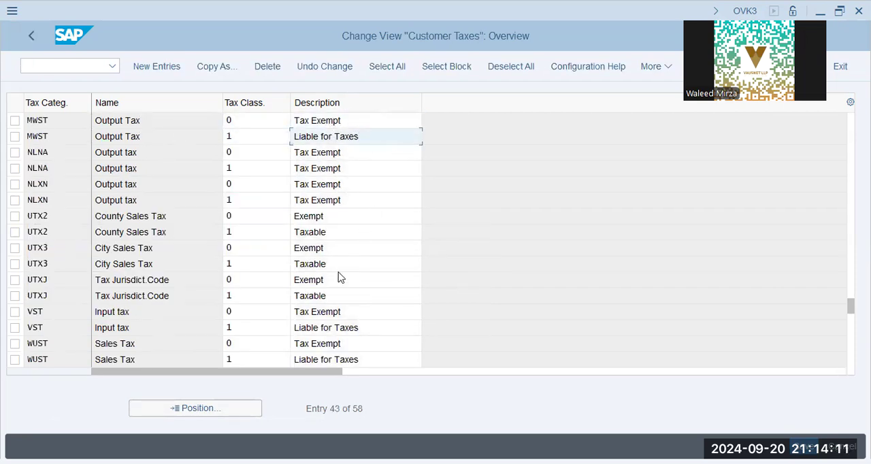
pyautogui.hotkey('alt', 'Tab')
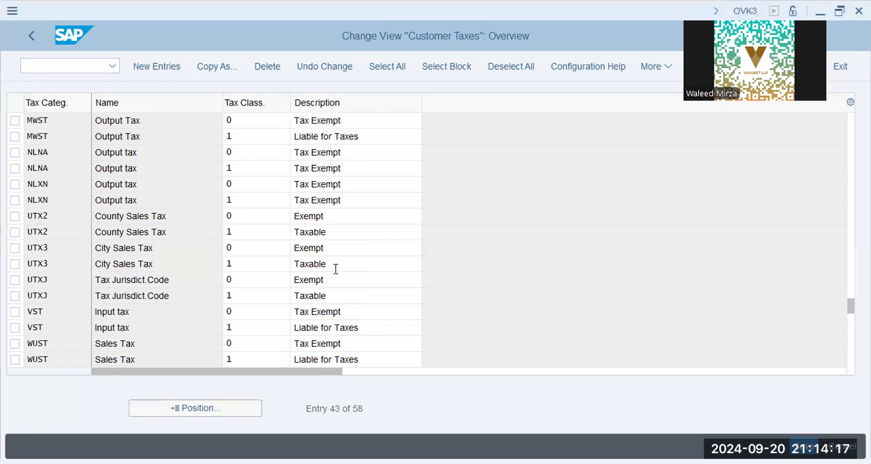
# - Open Maintain Tax Relevance for Materials and position the material taxes list at category MWST
pyautogui.click(32, 37)
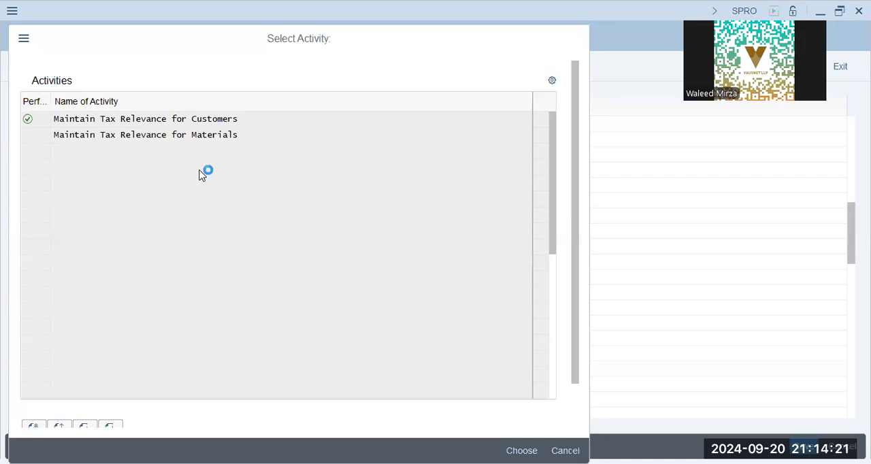
pyautogui.doubleClick(195, 139)
pyautogui.click(200, 412)
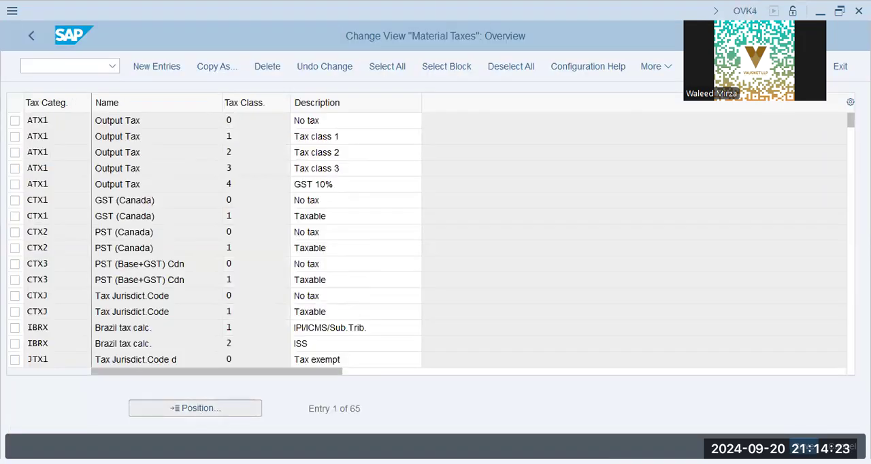
pyautogui.write('mwst')
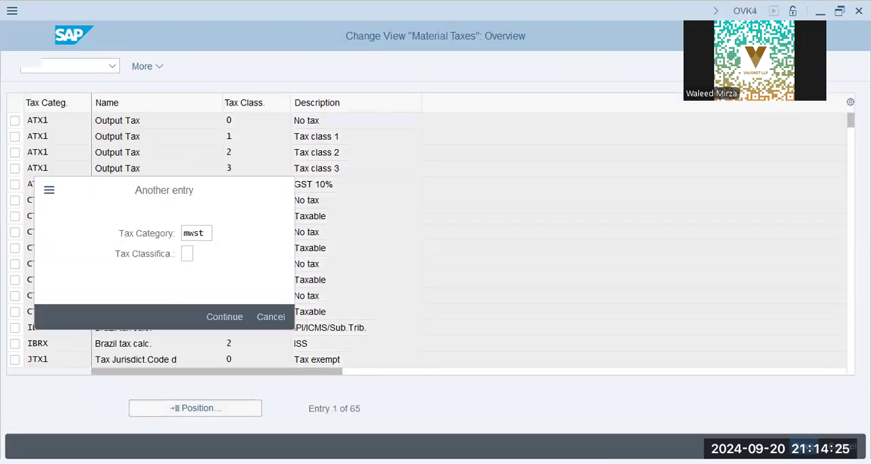
pyautogui.press('Return')
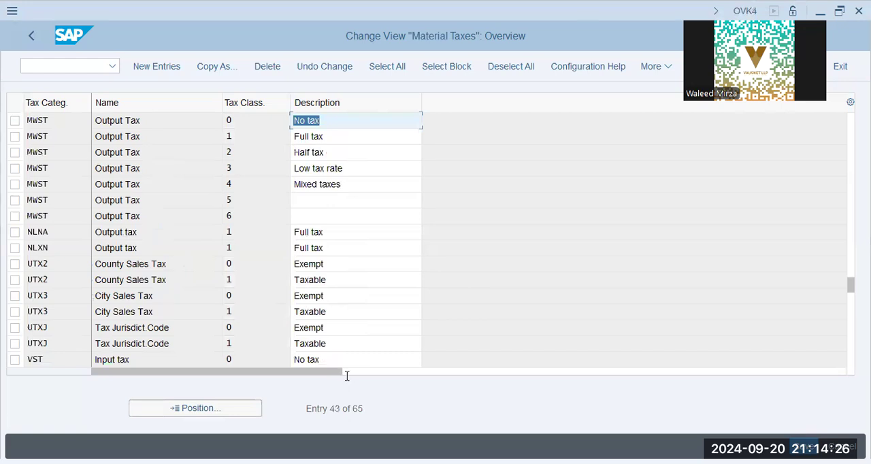
# - Review the descriptions of the MWST material tax classifications from 1 through 6
pyautogui.click(356, 139)
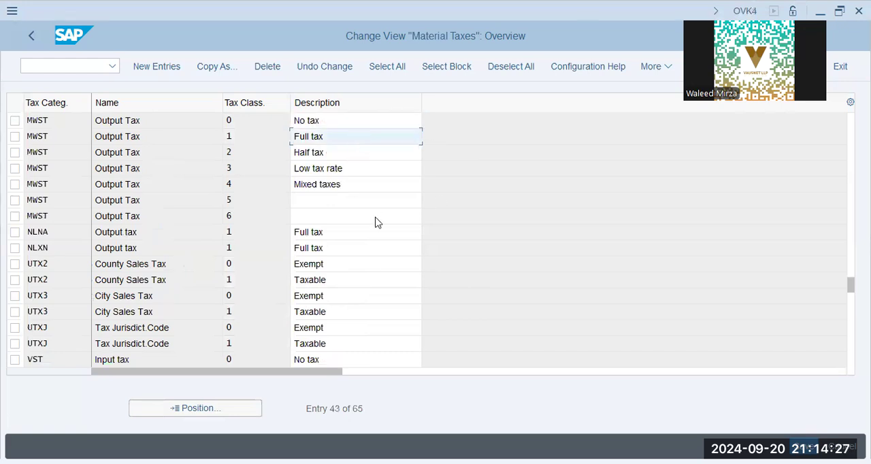
pyautogui.click(356, 169)
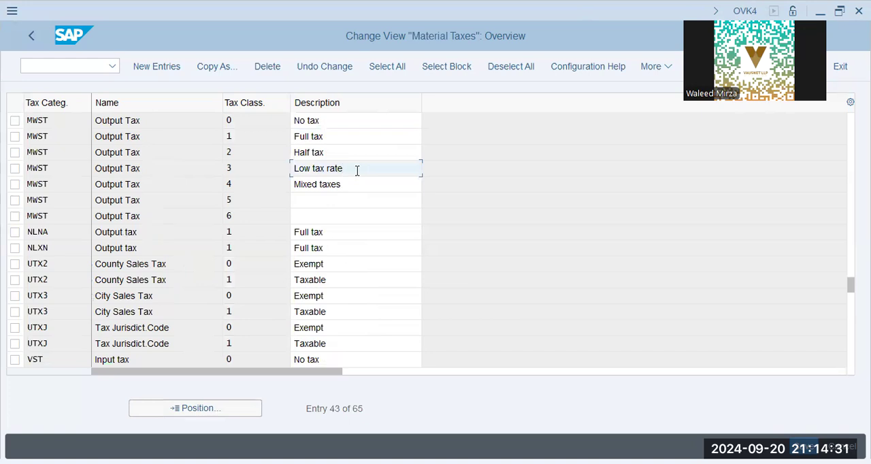
pyautogui.click(363, 184)
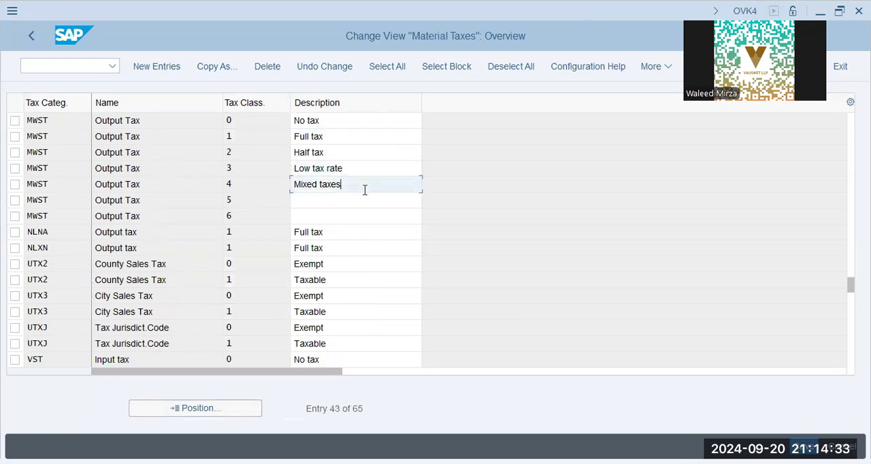
pyautogui.click(361, 200)
pyautogui.click(356, 217)
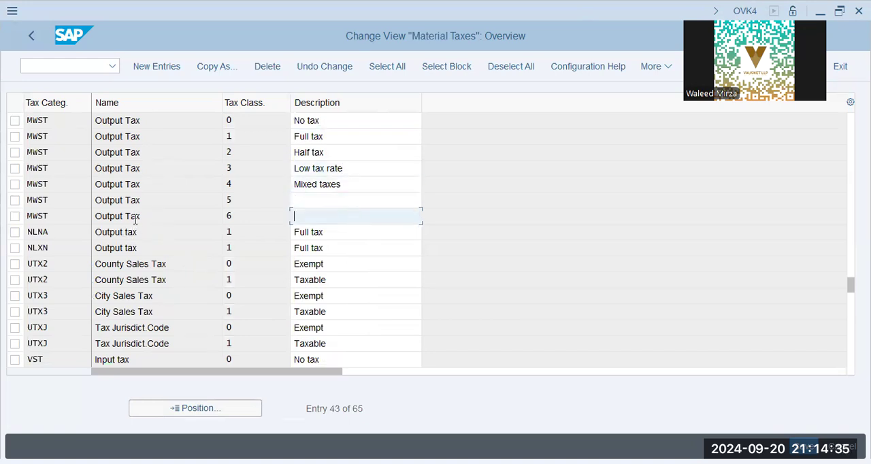
# - Check the MWST row with tax classification 6 and save the material taxes
pyautogui.click(149, 211)
pyautogui.click(272, 218)
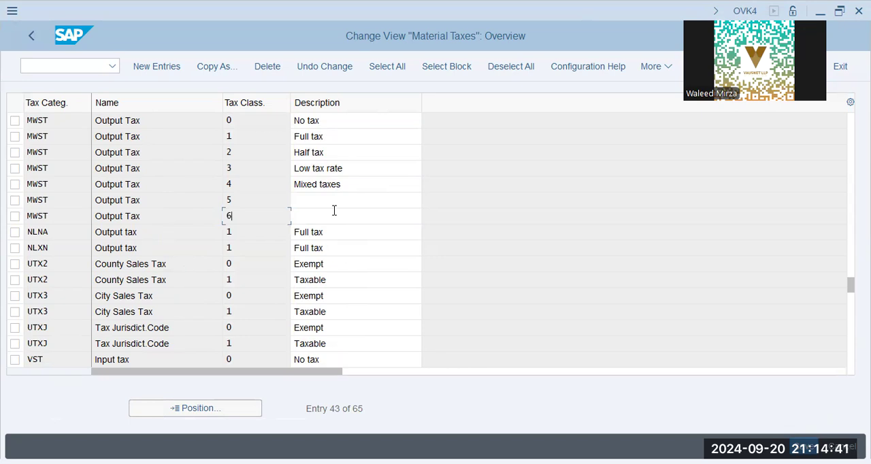
pyautogui.hotkey('ctrl', 's')
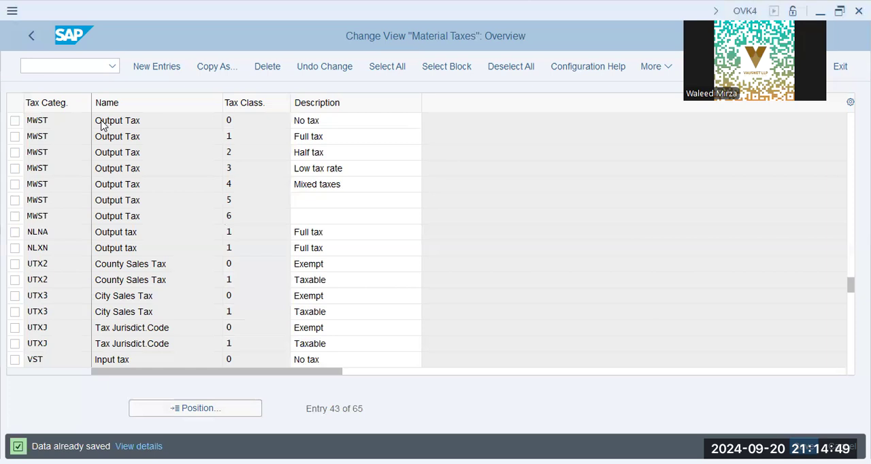
# - Switch to transaction SPRO and open the SAP Reference IMG
pyautogui.click(83, 71)
pyautogui.write('/n spro')
pyautogui.press('Return')
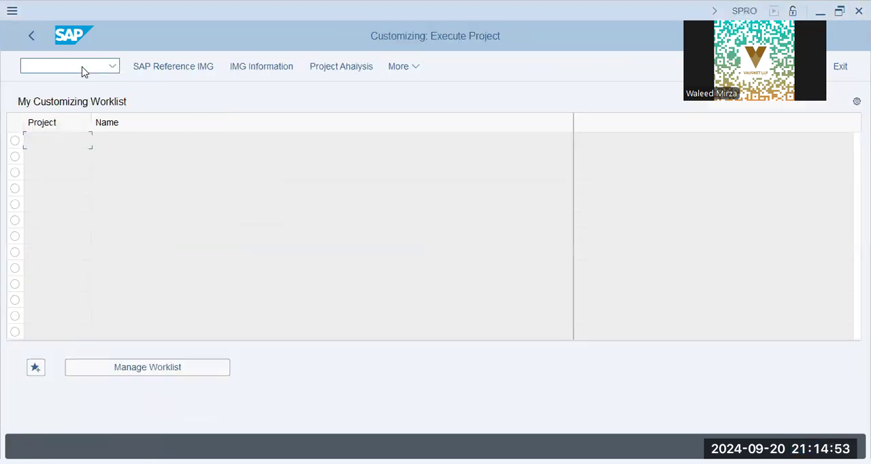
pyautogui.click(144, 69)
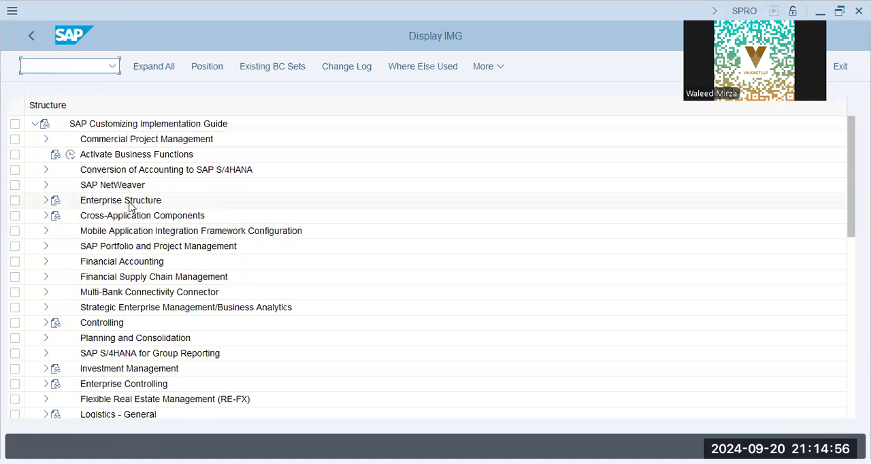
# - Open the Define Plant activity from the plant definition node under Enterprise Structure, Definition, Logistics - General
pyautogui.click(130, 207)
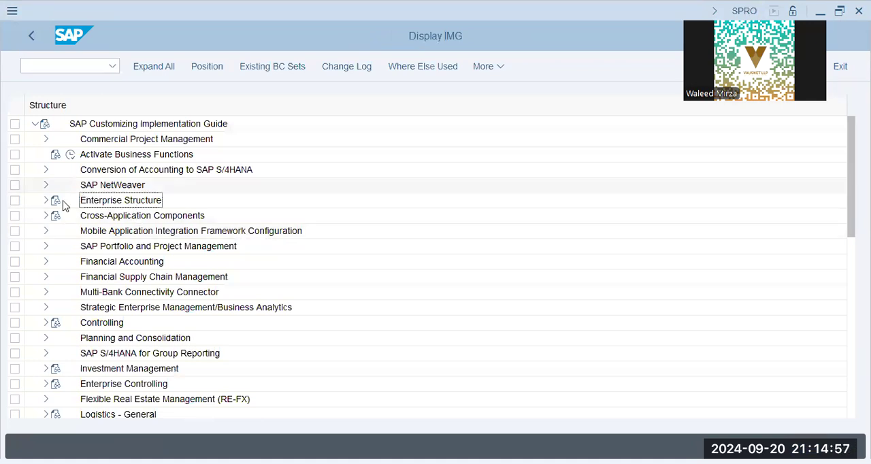
pyautogui.doubleClick(106, 206)
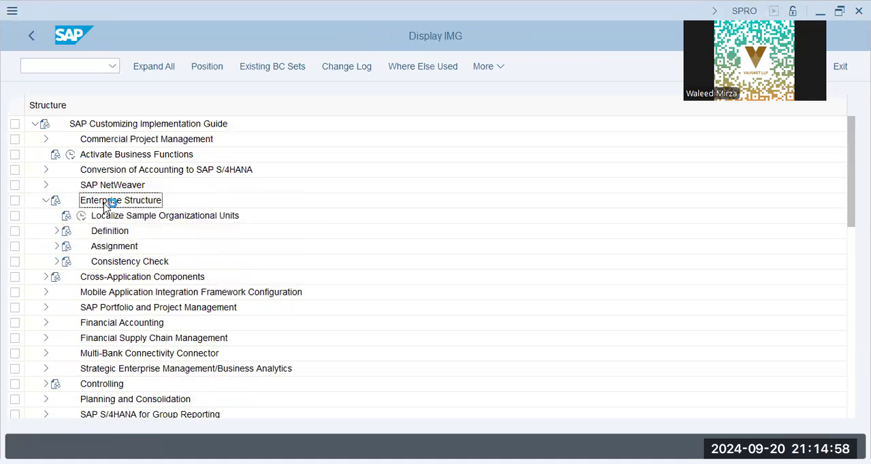
pyautogui.click(58, 232)
pyautogui.click(122, 282)
pyautogui.click(124, 293)
pyautogui.click(67, 277)
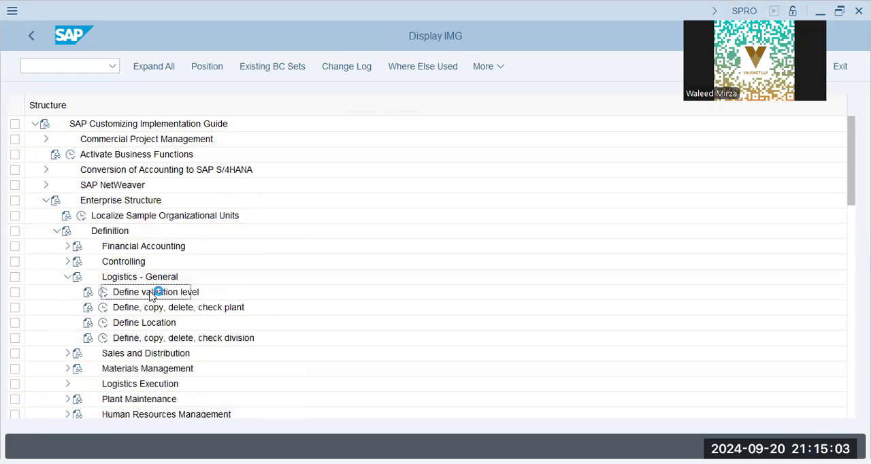
pyautogui.click(105, 309)
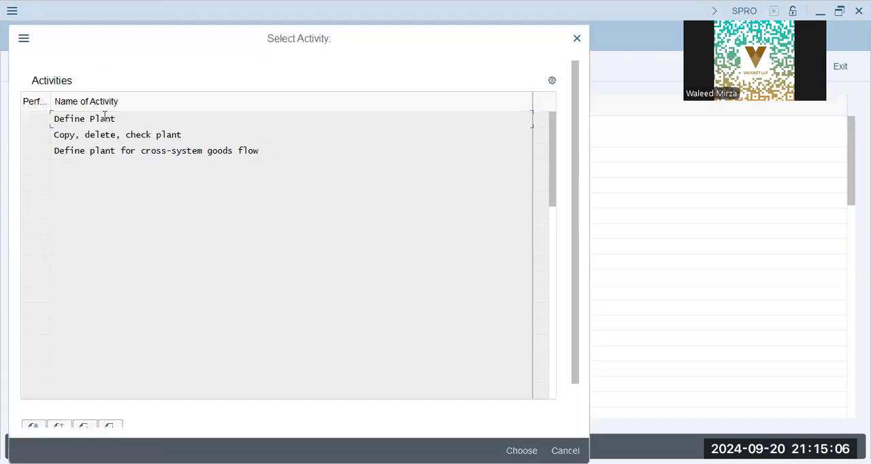
pyautogui.doubleClick(96, 118)
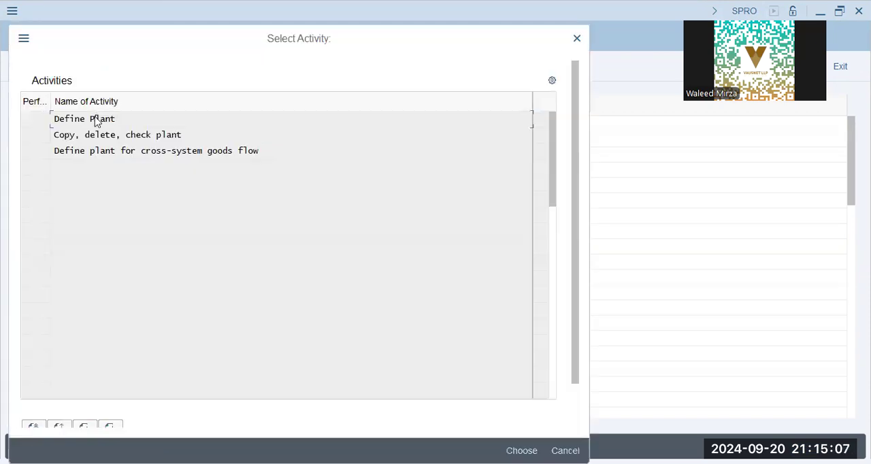